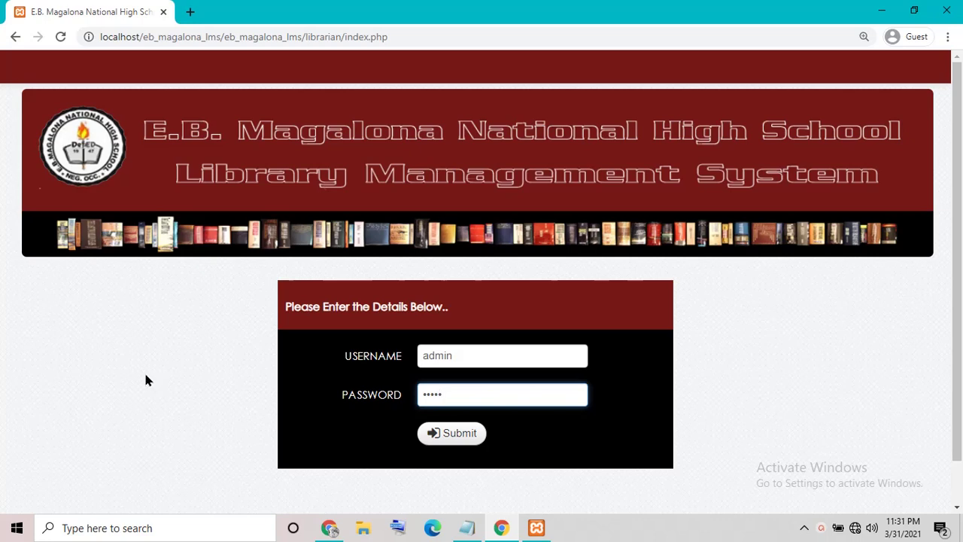
Step: Log in to the librarian dashboard and jump the slideshow to slides three and eight
{"action": "left_click", "coordinate": [431, 432]}
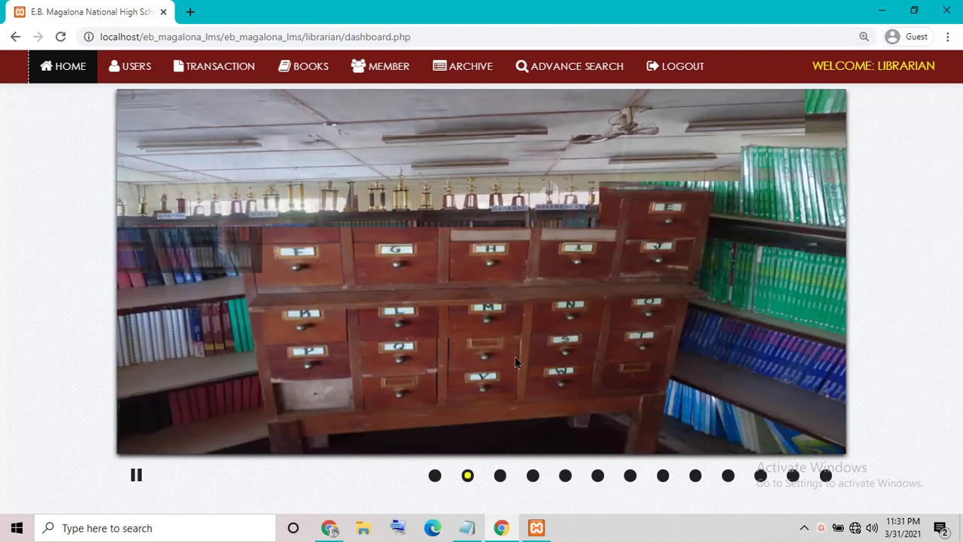
{"action": "left_click", "coordinate": [500, 475]}
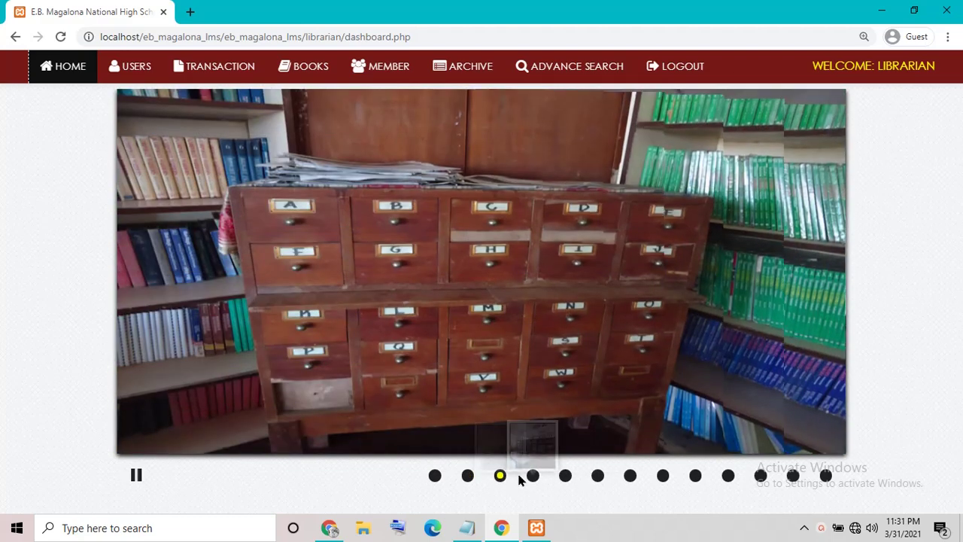
{"action": "left_click", "coordinate": [662, 475]}
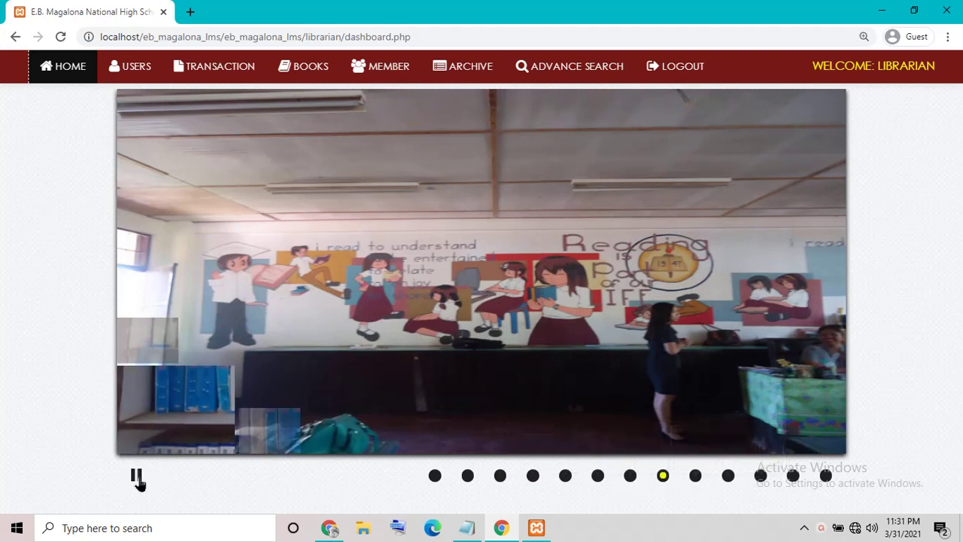
Step: Pause and resume the slideshow twice, then go to the Users table
{"action": "left_click", "coordinate": [136, 475]}
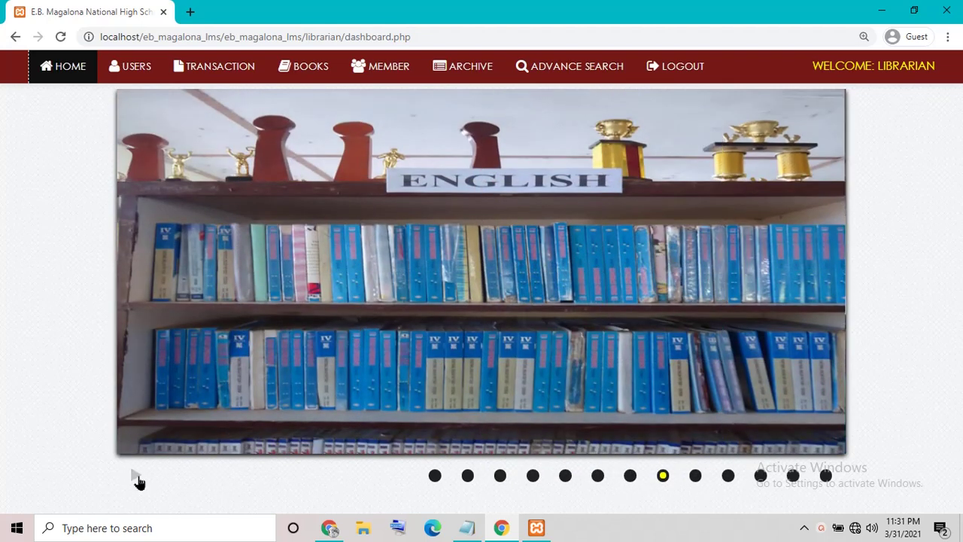
{"action": "left_click", "coordinate": [135, 475]}
{"action": "left_click", "coordinate": [136, 477]}
{"action": "left_click", "coordinate": [136, 478]}
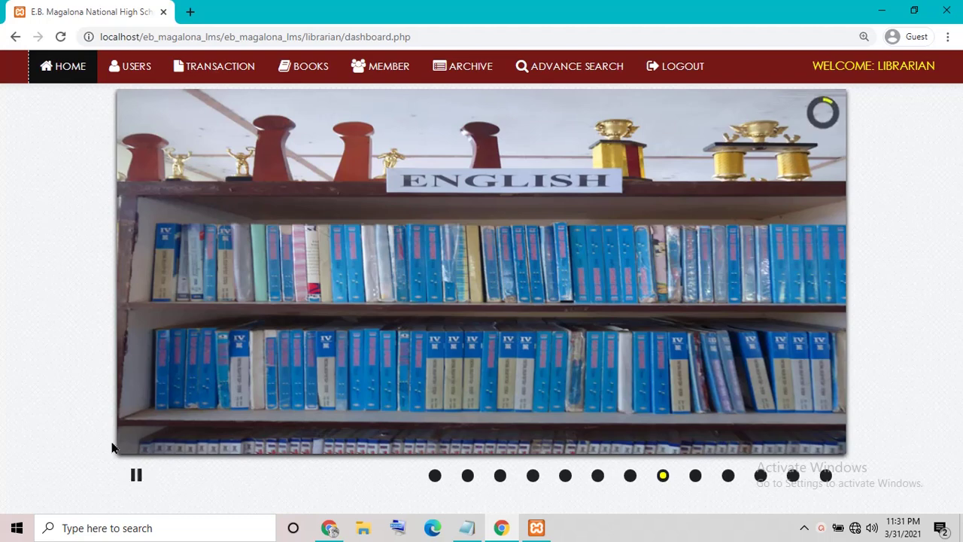
{"action": "left_click", "coordinate": [133, 70]}
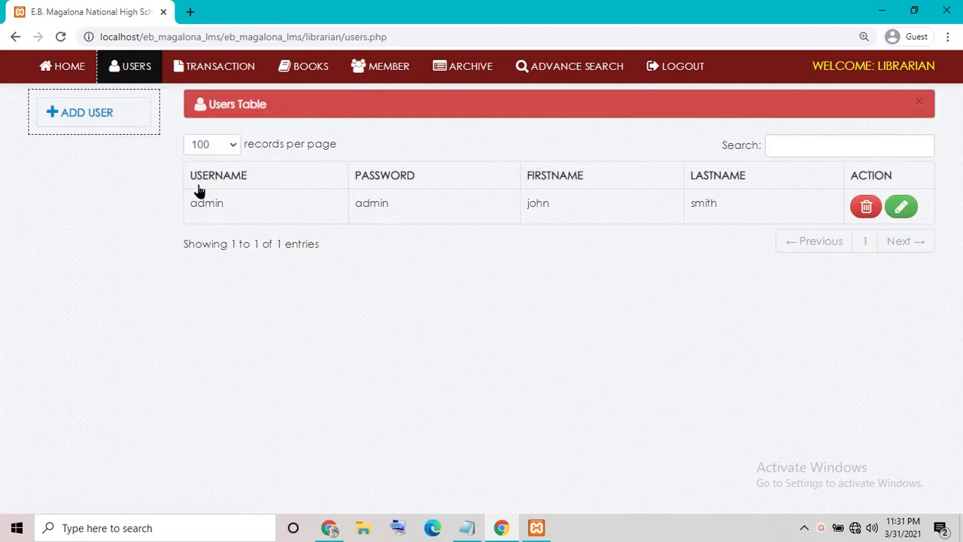
Step: Inspect the Add User form's username, password and name fields, close it unsaved, and open Transaction > Borrow
{"action": "left_click", "coordinate": [73, 120]}
{"action": "left_click", "coordinate": [438, 165]}
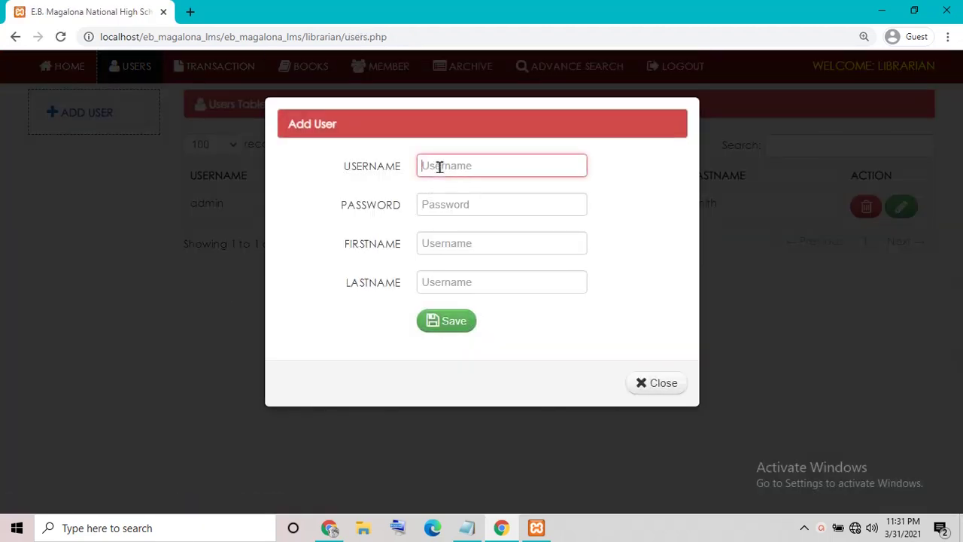
{"action": "left_click", "coordinate": [445, 204]}
{"action": "left_click", "coordinate": [451, 243]}
{"action": "left_click", "coordinate": [453, 282]}
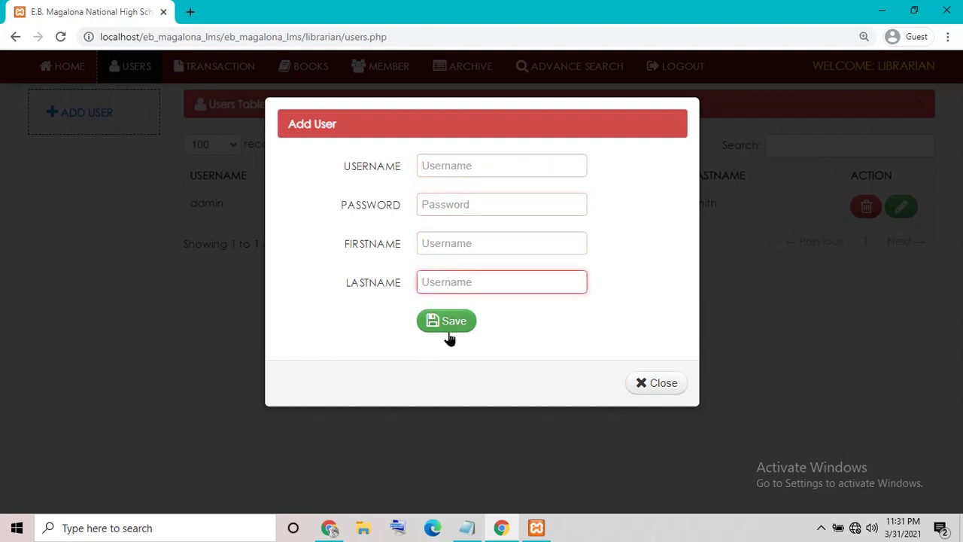
{"action": "left_click", "coordinate": [198, 243]}
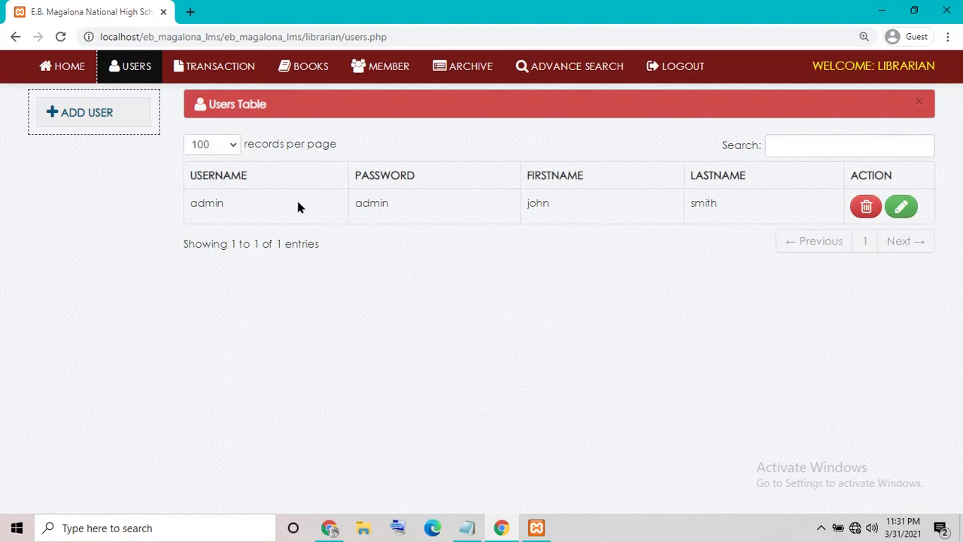
{"action": "left_click", "coordinate": [195, 72]}
{"action": "left_click", "coordinate": [200, 100]}
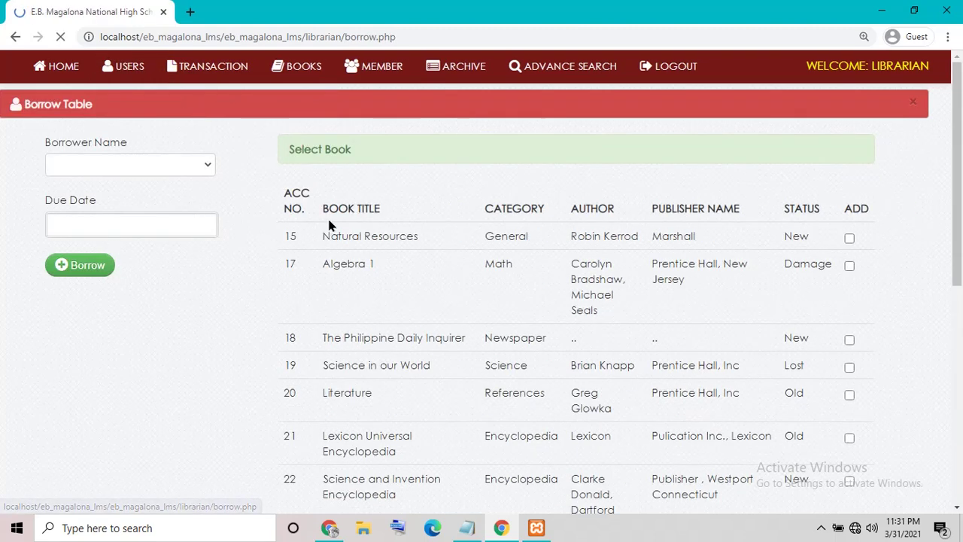
Step: Open and close the Borrower Name list and the Due Date calendar without choosing anything
{"action": "left_click", "coordinate": [177, 163]}
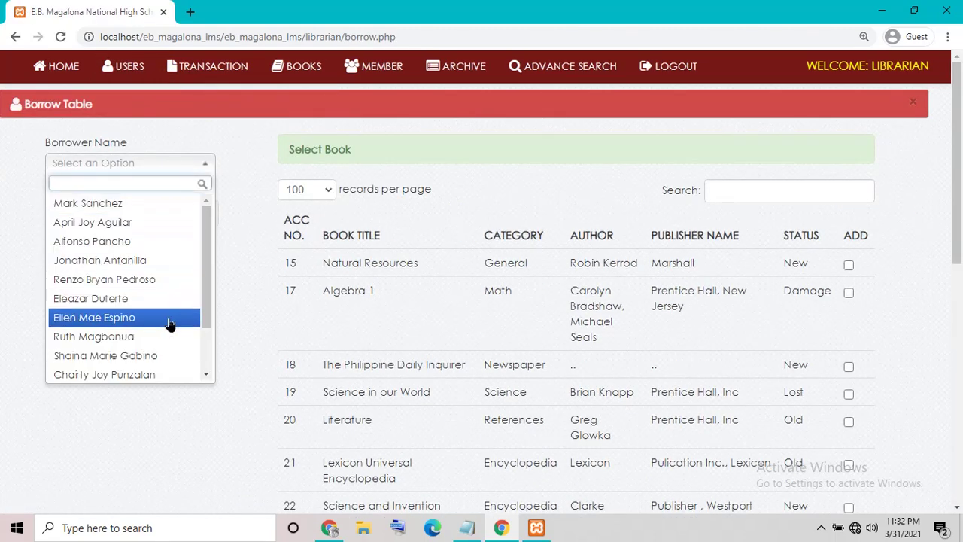
{"action": "left_click", "coordinate": [151, 440]}
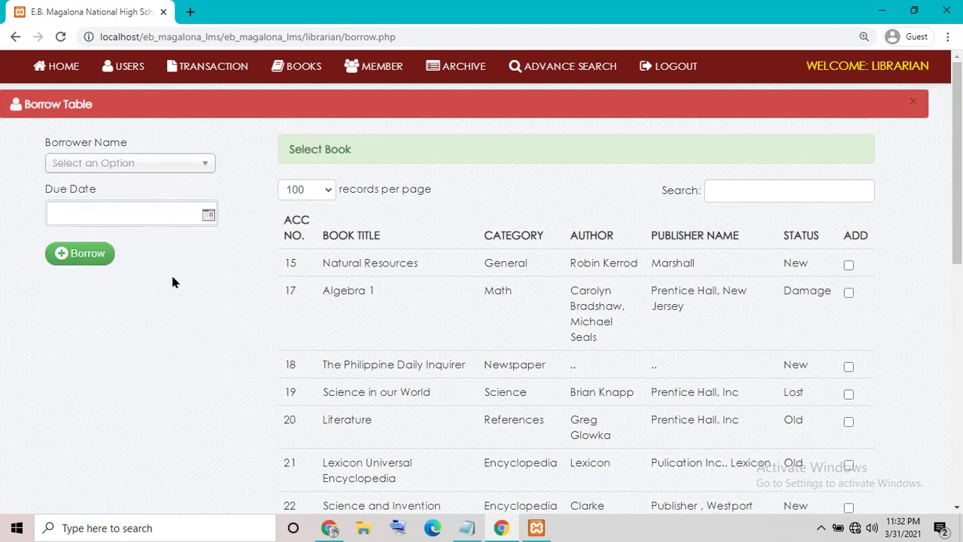
{"action": "left_click", "coordinate": [208, 219]}
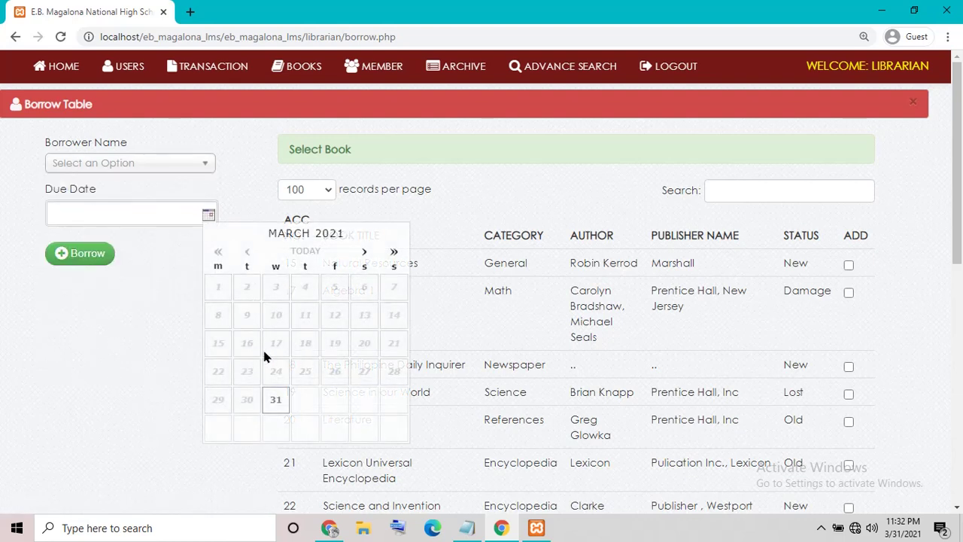
{"action": "left_click", "coordinate": [111, 373]}
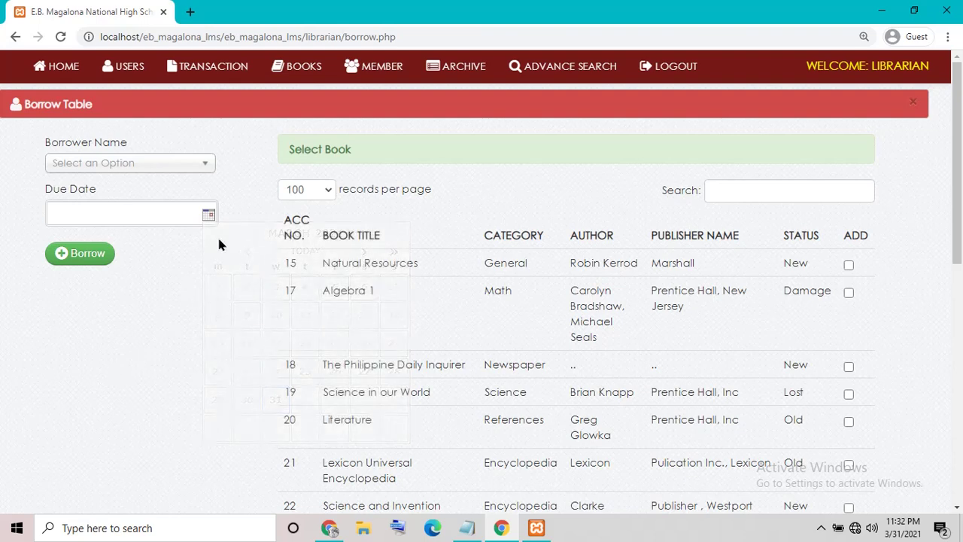
Step: Change the book list to 50, then 100, then 25 records per page
{"action": "left_click", "coordinate": [320, 190]}
{"action": "left_click", "coordinate": [297, 234]}
{"action": "left_click", "coordinate": [312, 194]}
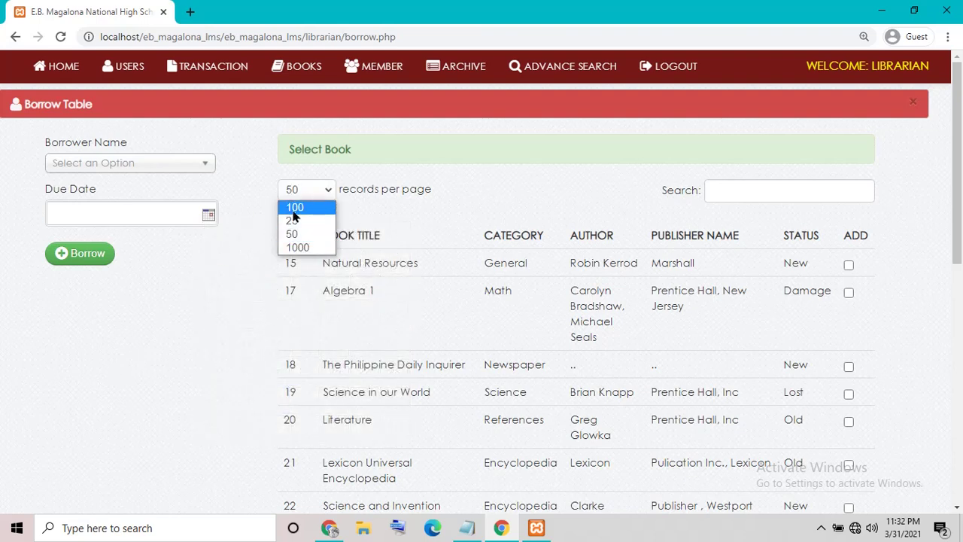
{"action": "left_click", "coordinate": [294, 210]}
{"action": "left_click", "coordinate": [305, 189]}
{"action": "left_click", "coordinate": [292, 221]}
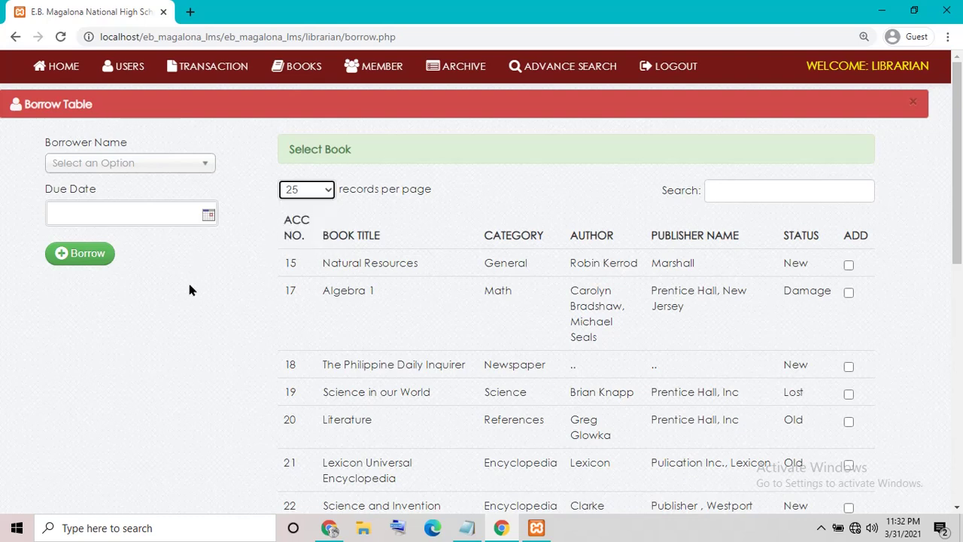
{"action": "left_click", "coordinate": [190, 288]}
Step: Recheck the borrower list, return to the Users page, and show the Transaction menu
{"action": "left_click", "coordinate": [193, 175]}
{"action": "left_click", "coordinate": [242, 209]}
{"action": "left_click", "coordinate": [140, 78]}
{"action": "left_click", "coordinate": [214, 66]}
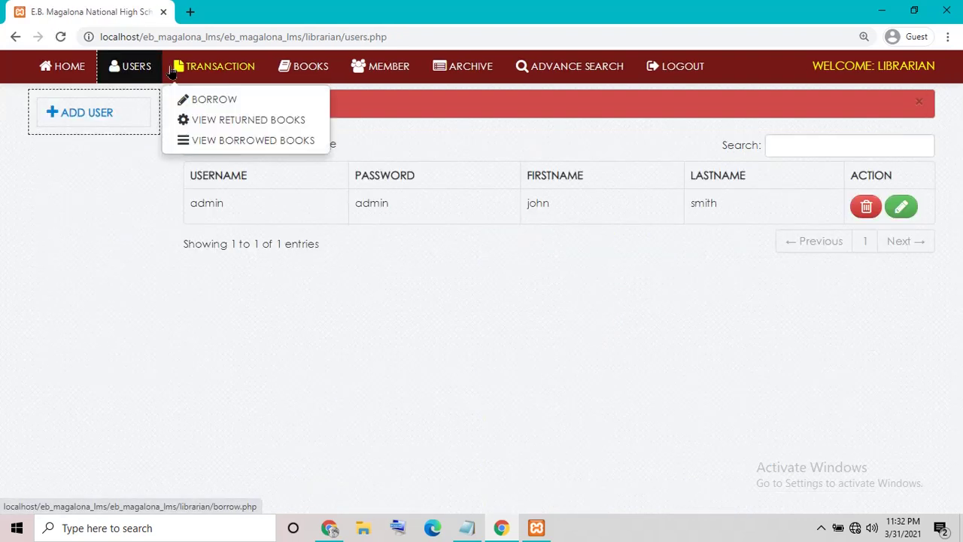
Step: View the returned books, preview and cancel their printout, then list all borrowed books
{"action": "left_click", "coordinate": [228, 130]}
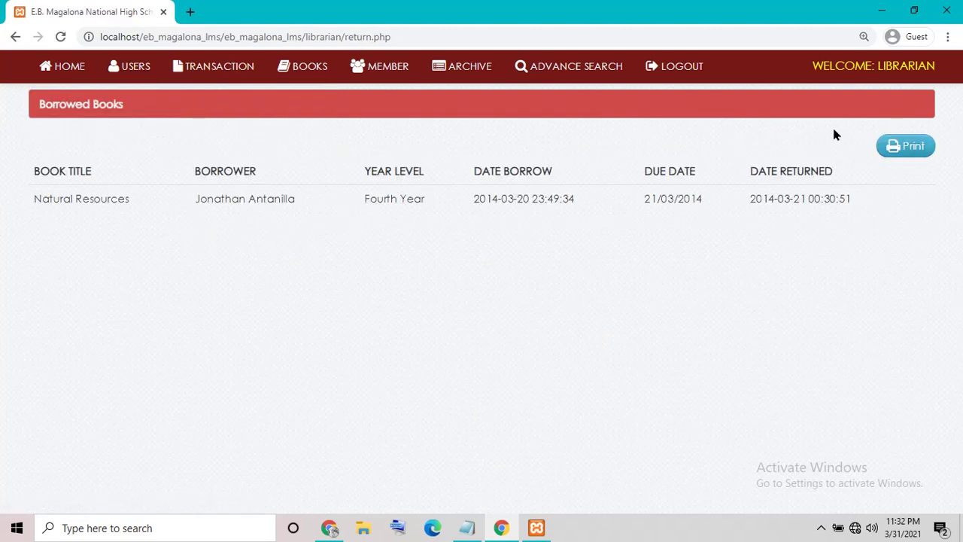
{"action": "left_click", "coordinate": [905, 146]}
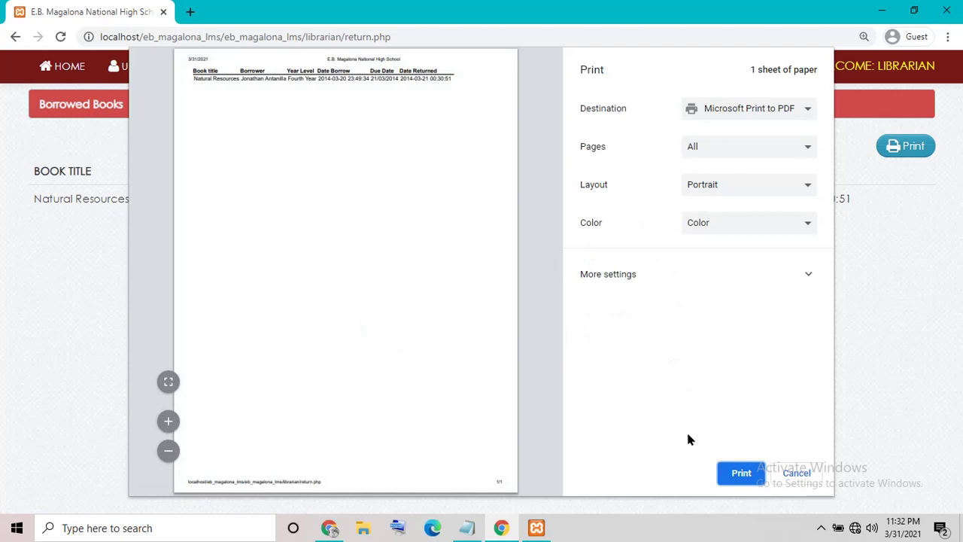
{"action": "left_click", "coordinate": [797, 473]}
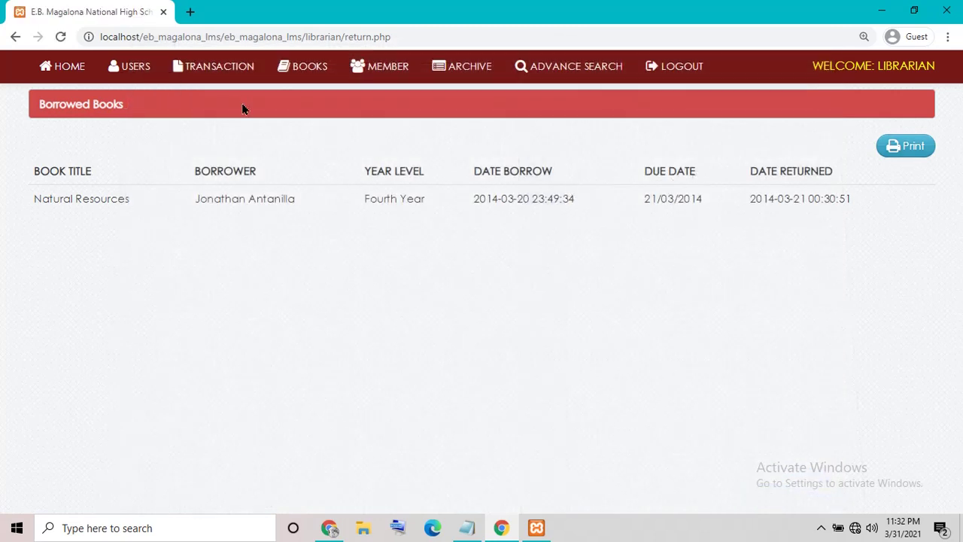
{"action": "left_click", "coordinate": [184, 67]}
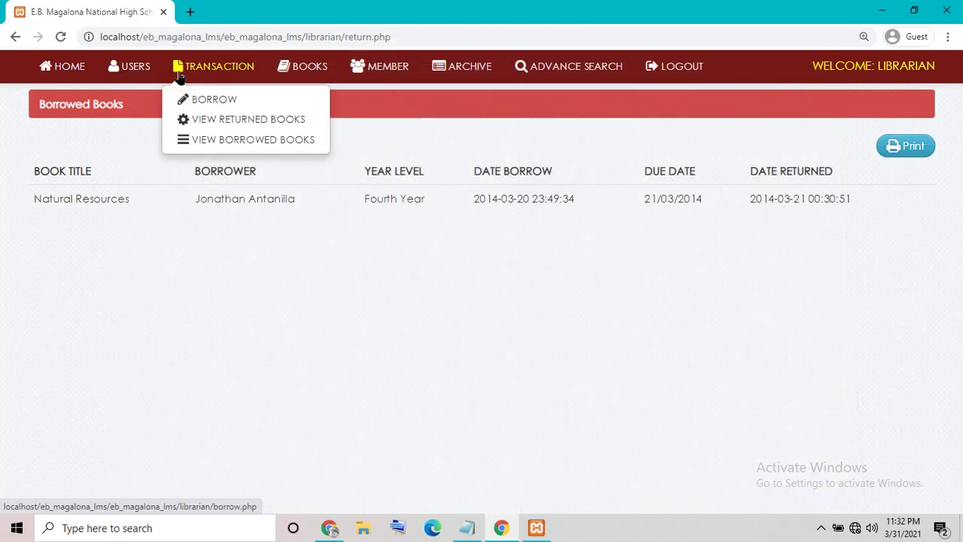
{"action": "left_click", "coordinate": [228, 147]}
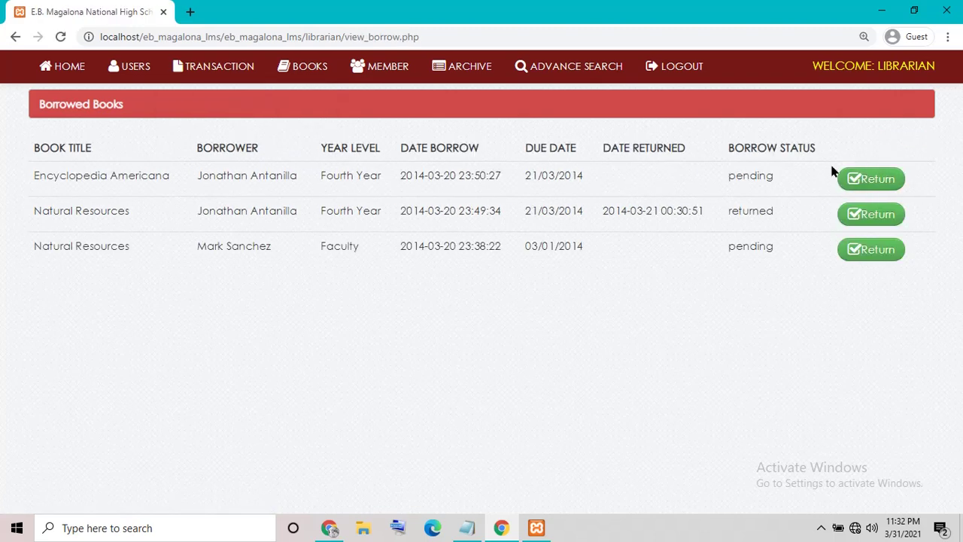
Step: Mark the Encyclopedia Americana loan as returned and reload the borrowed books list
{"action": "left_click", "coordinate": [861, 182]}
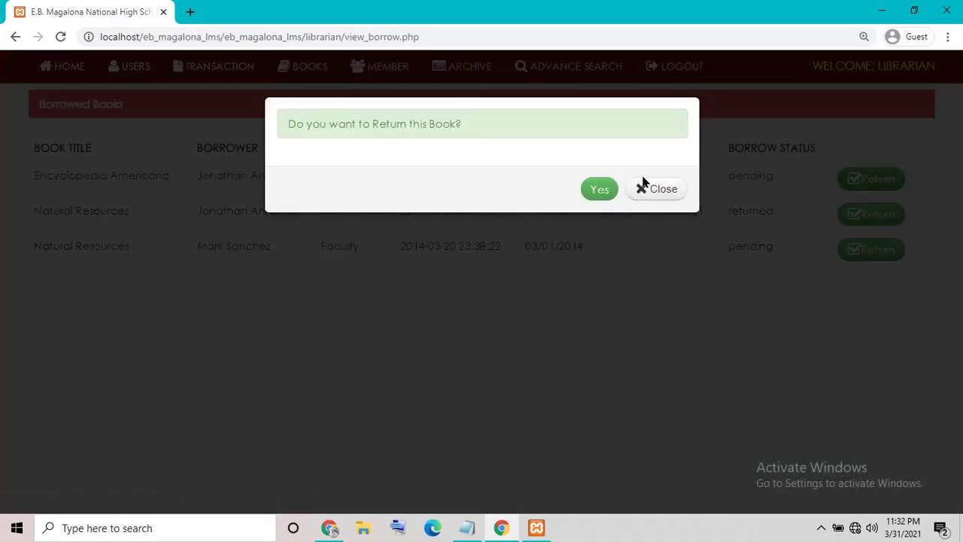
{"action": "left_click_drag", "start_coordinate": [304, 135], "coordinate": [710, 133]}
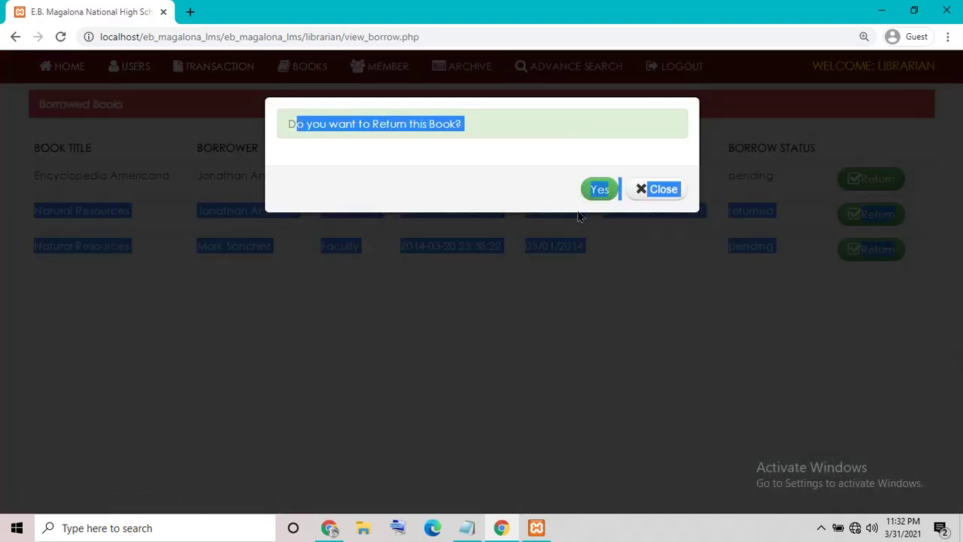
{"action": "left_click", "coordinate": [576, 190]}
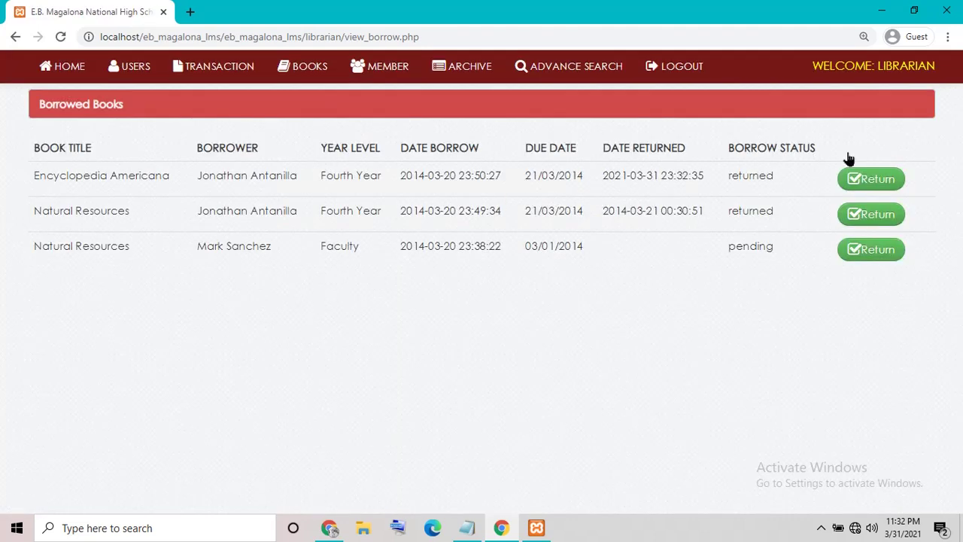
{"action": "left_click", "coordinate": [61, 37]}
Step: Check Encyclopedia Americana in View Returned Books, then go to Transaction > Borrow
{"action": "left_click", "coordinate": [214, 69]}
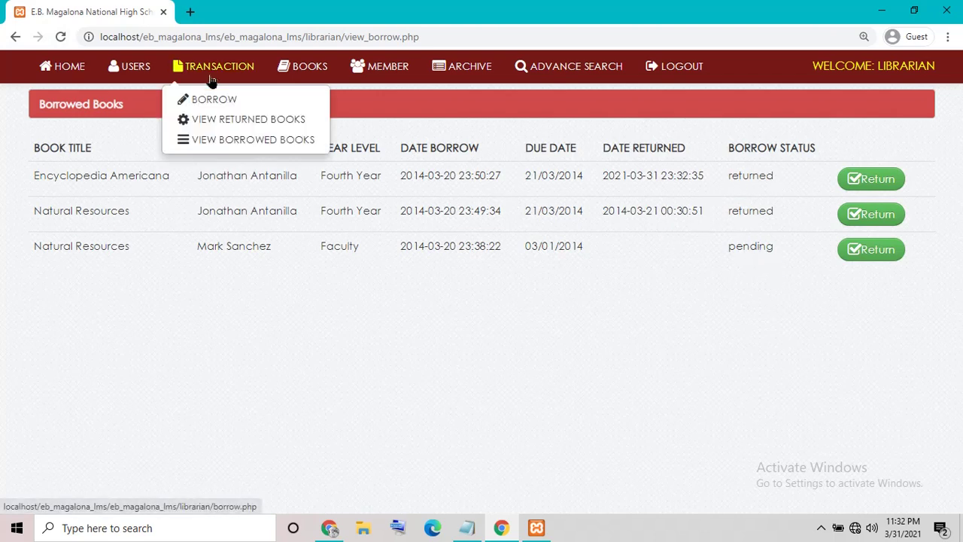
{"action": "left_click", "coordinate": [240, 124]}
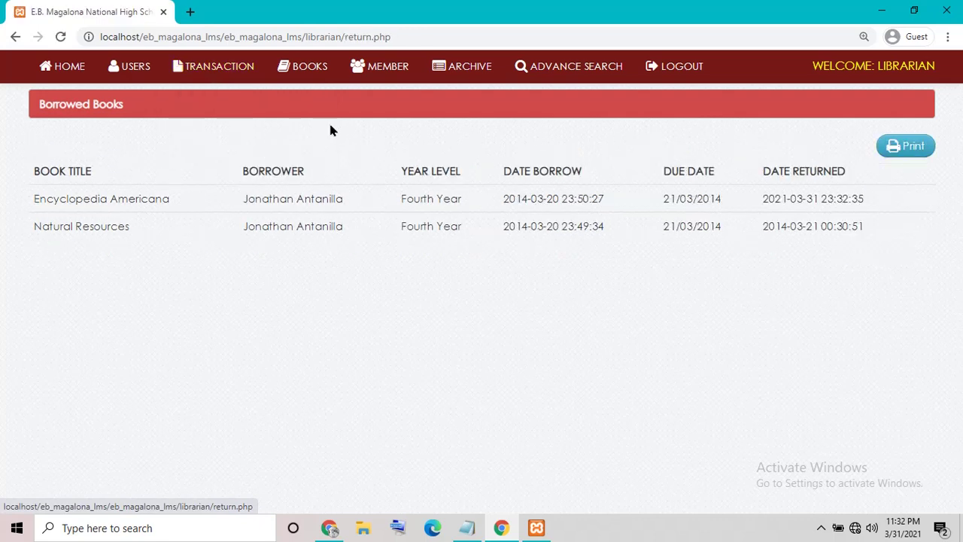
{"action": "left_click_drag", "start_coordinate": [134, 205], "coordinate": [547, 207]}
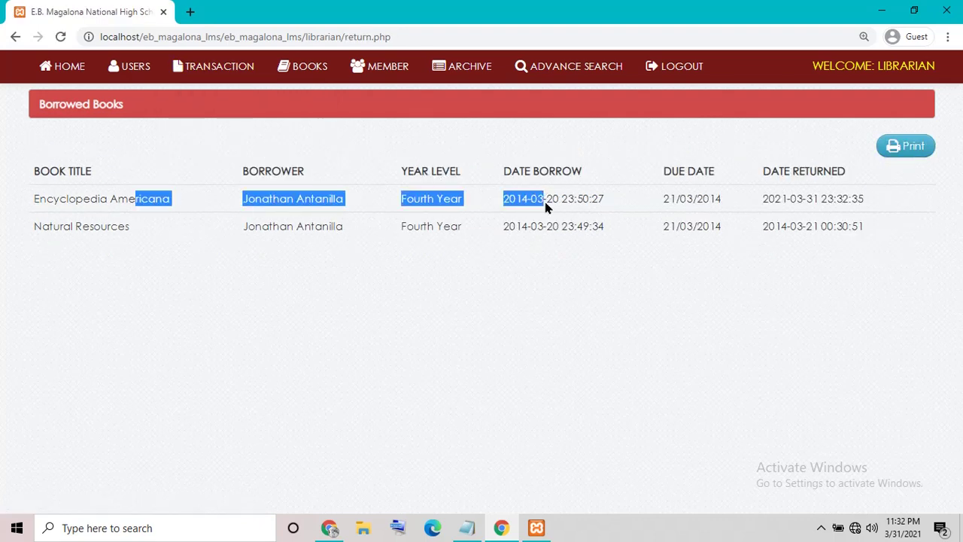
{"action": "left_click", "coordinate": [519, 246]}
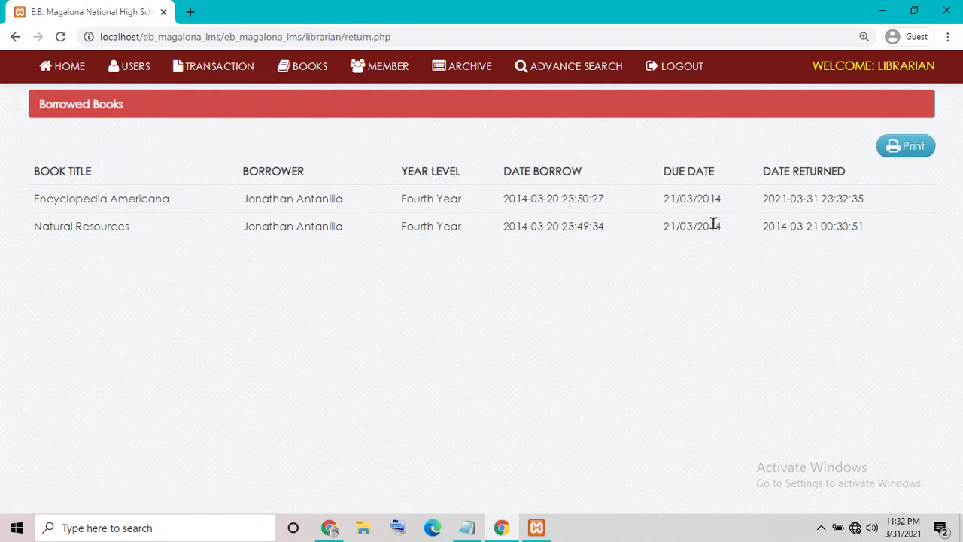
{"action": "left_click", "coordinate": [210, 83]}
{"action": "left_click", "coordinate": [230, 100]}
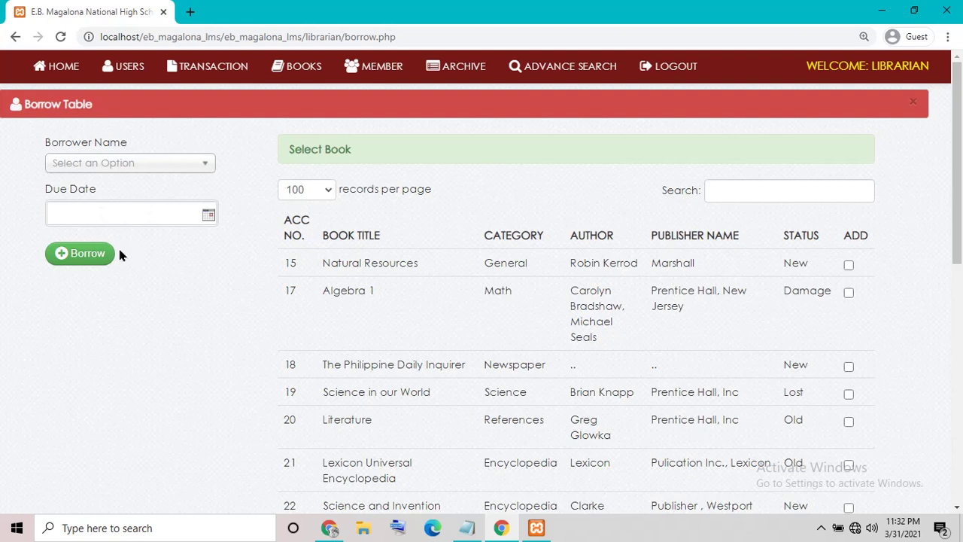
Step: Set the due date to 31/03/2021 and submit a Natural Resources loan
{"action": "left_click", "coordinate": [90, 255]}
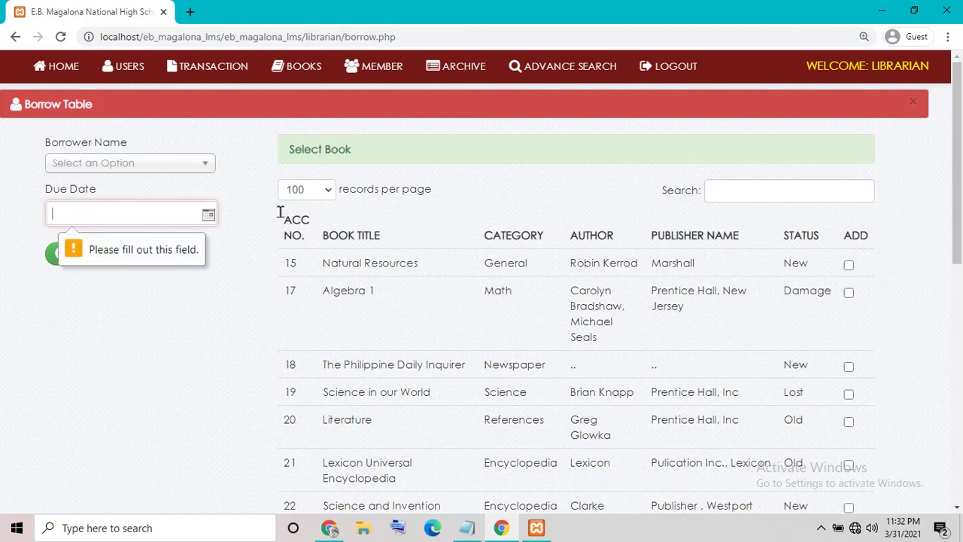
{"action": "left_click", "coordinate": [208, 215]}
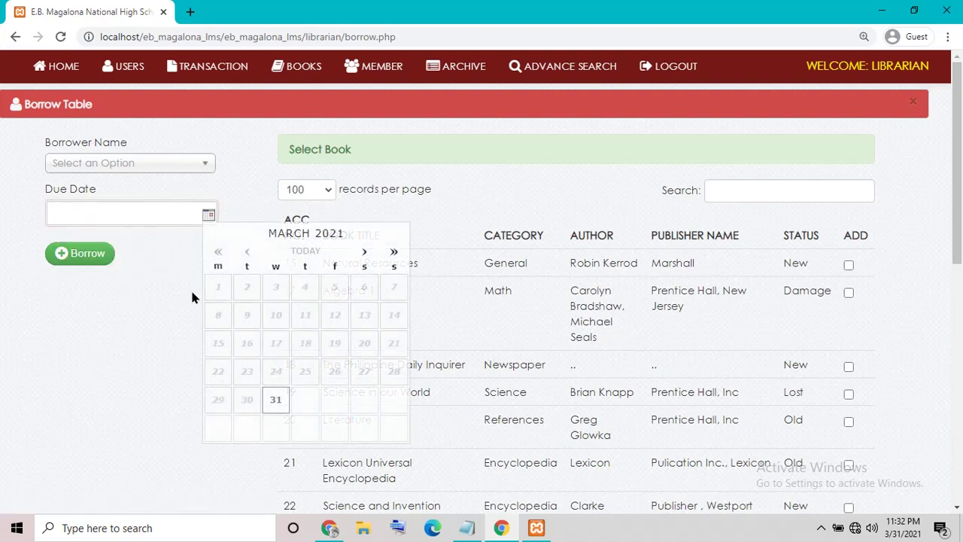
{"action": "left_click", "coordinate": [277, 400]}
{"action": "left_click", "coordinate": [104, 259]}
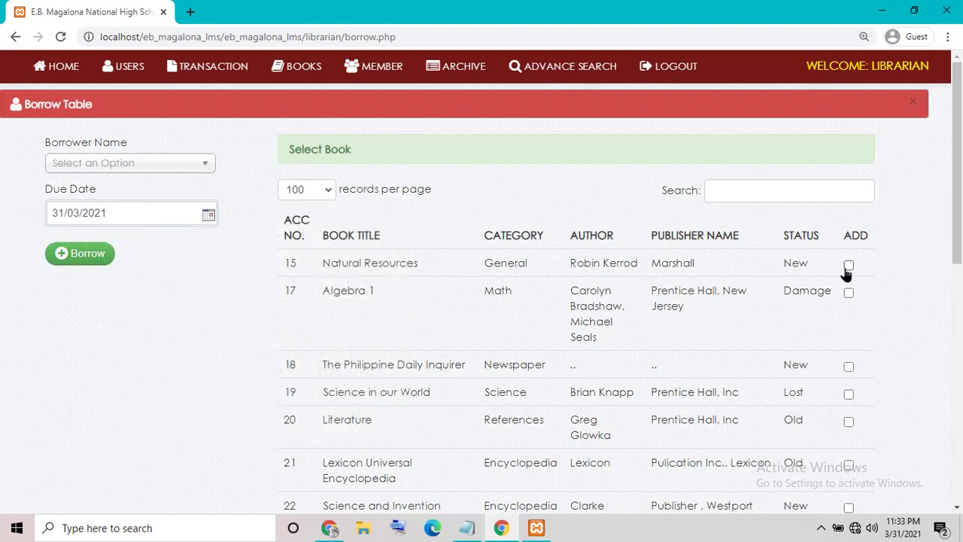
{"action": "left_click", "coordinate": [82, 256]}
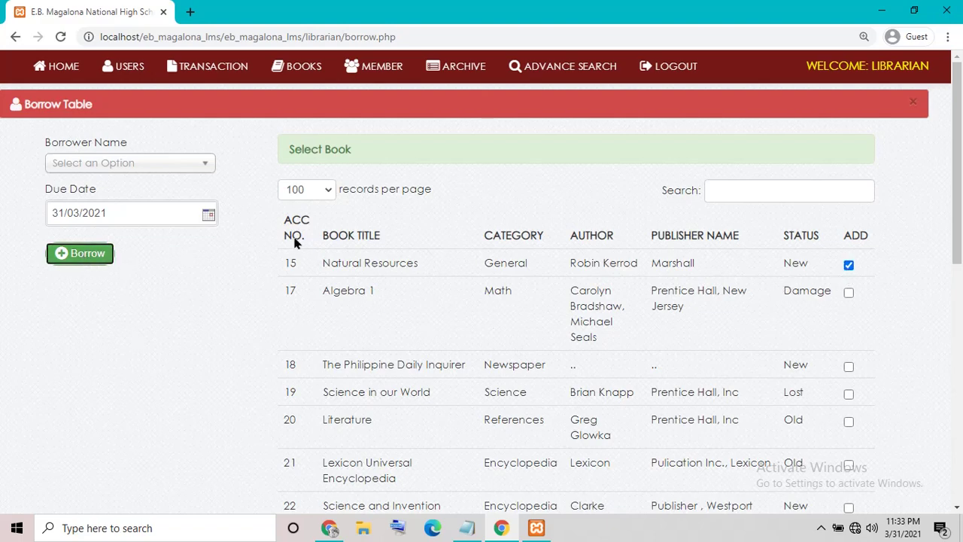
{"action": "scroll", "coordinate": [414, 268], "scroll_direction": "down", "scroll_amount": 7}
{"action": "scroll", "coordinate": [440, 324], "scroll_direction": "up", "scroll_amount": 8}
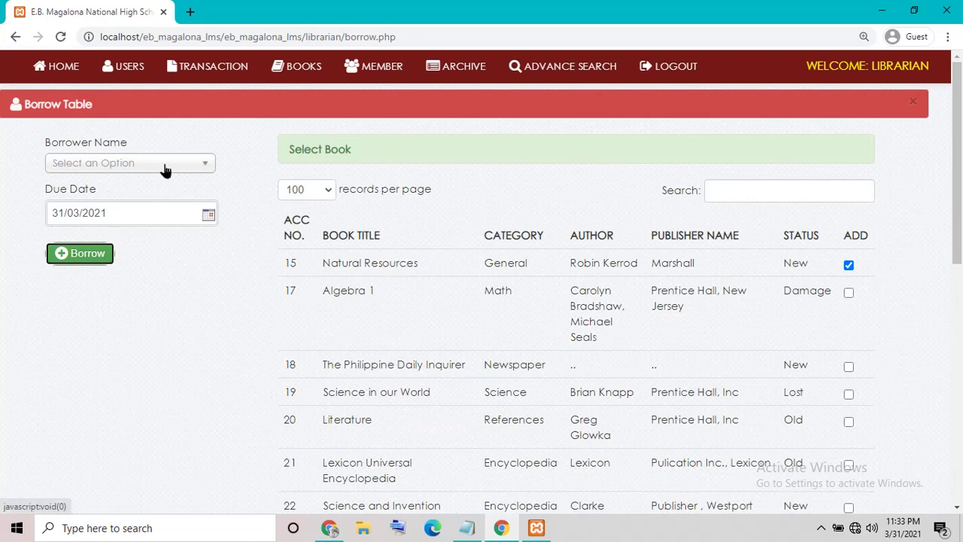
Step: Submit the loan with the second-year student chosen as borrower
{"action": "left_click", "coordinate": [161, 164]}
{"action": "left_click", "coordinate": [113, 217]}
{"action": "left_click", "coordinate": [110, 256]}
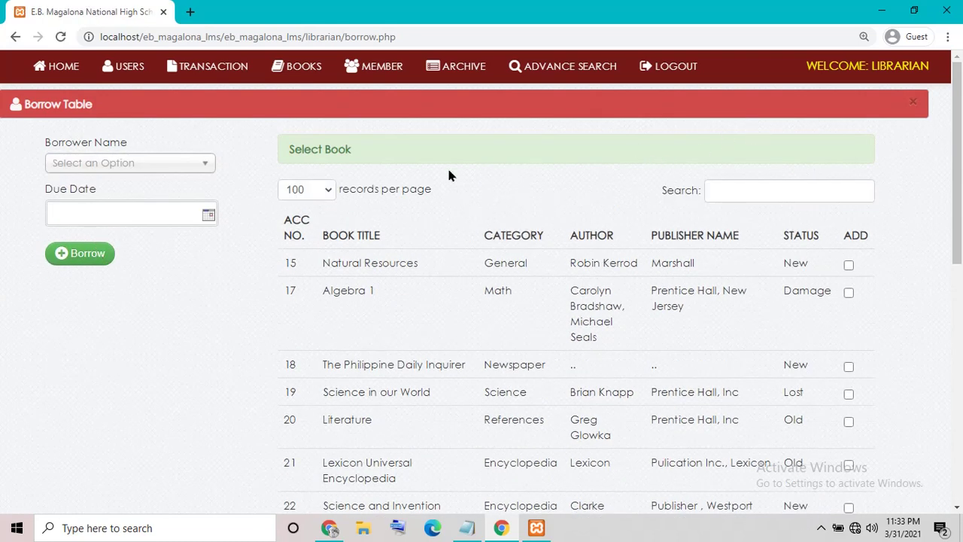
{"action": "left_click_drag", "start_coordinate": [299, 159], "coordinate": [378, 164]}
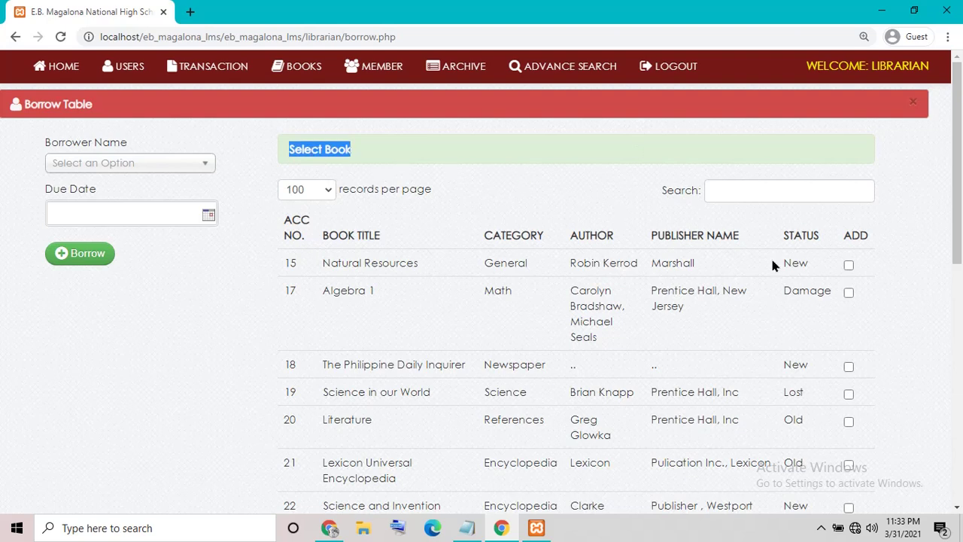
{"action": "left_click", "coordinate": [197, 183]}
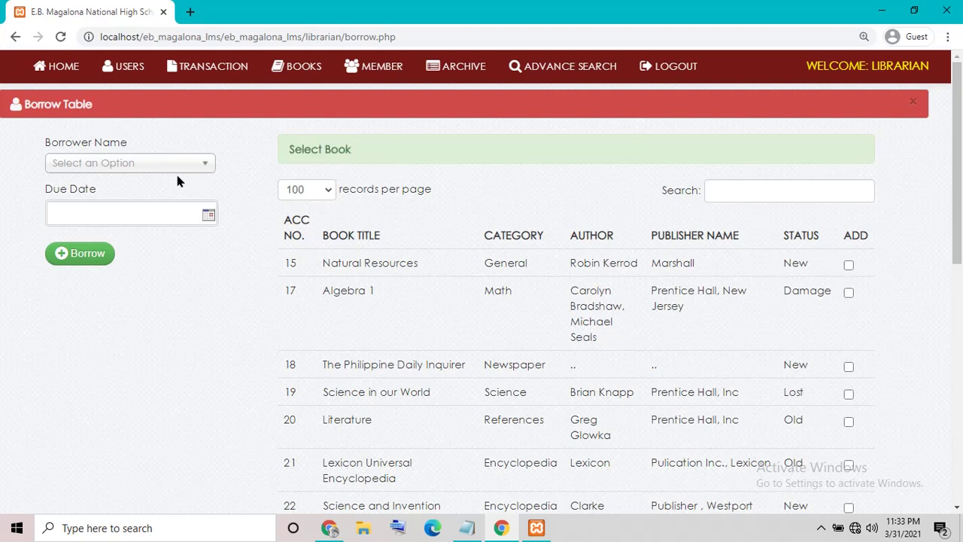
Step: Lend Natural Resources to the first-year student, due 31/03/2021
{"action": "left_click", "coordinate": [119, 167]}
{"action": "left_click", "coordinate": [108, 230]}
{"action": "left_click", "coordinate": [118, 211]}
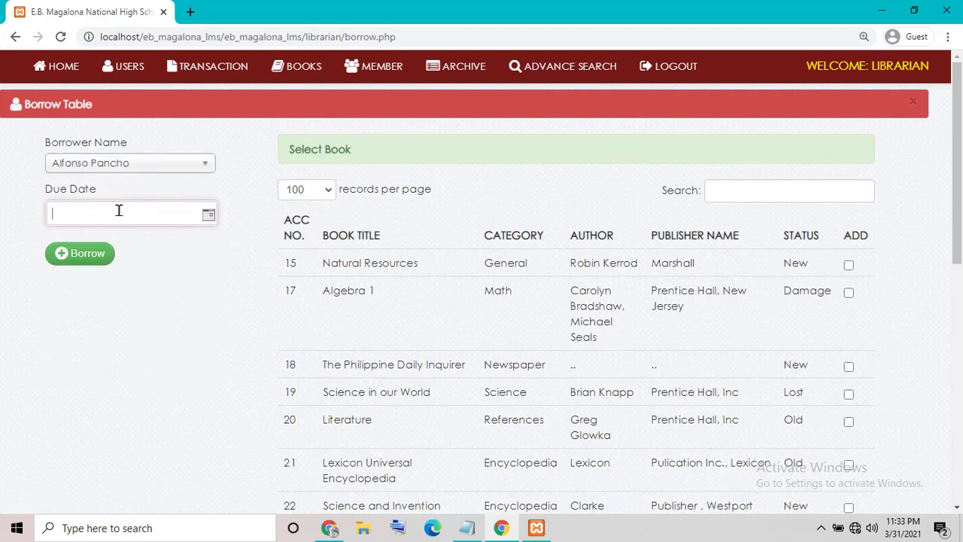
{"action": "left_click", "coordinate": [208, 216]}
{"action": "left_click", "coordinate": [276, 399]}
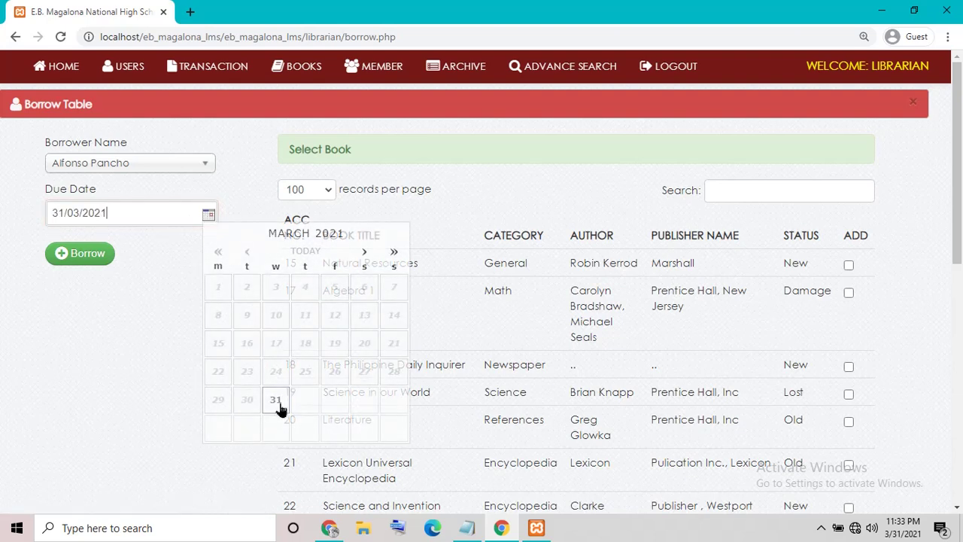
{"action": "left_click", "coordinate": [848, 276]}
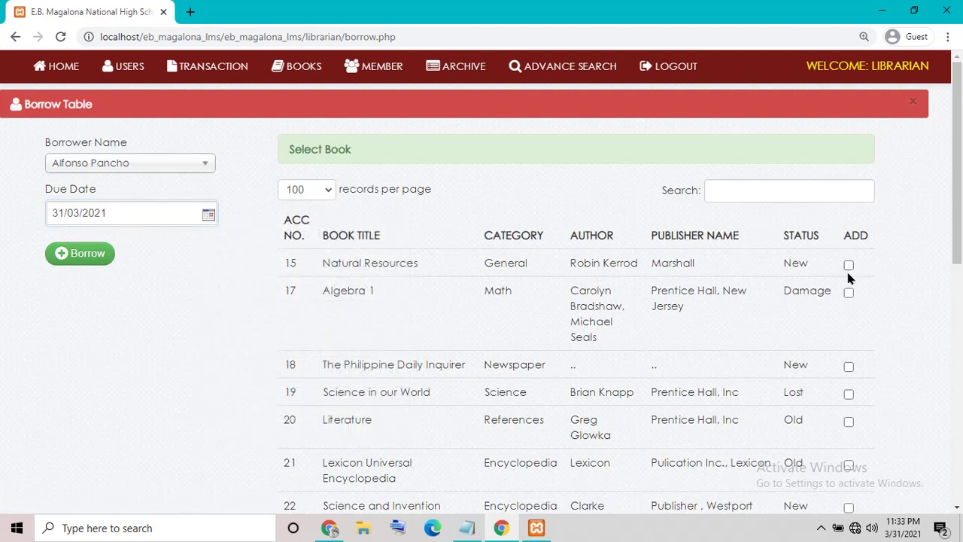
{"action": "left_click", "coordinate": [74, 248]}
Step: Move through Users and the Borrow form, ending on Transaction > View Borrowed Books
{"action": "left_click", "coordinate": [142, 69]}
{"action": "left_click", "coordinate": [188, 72]}
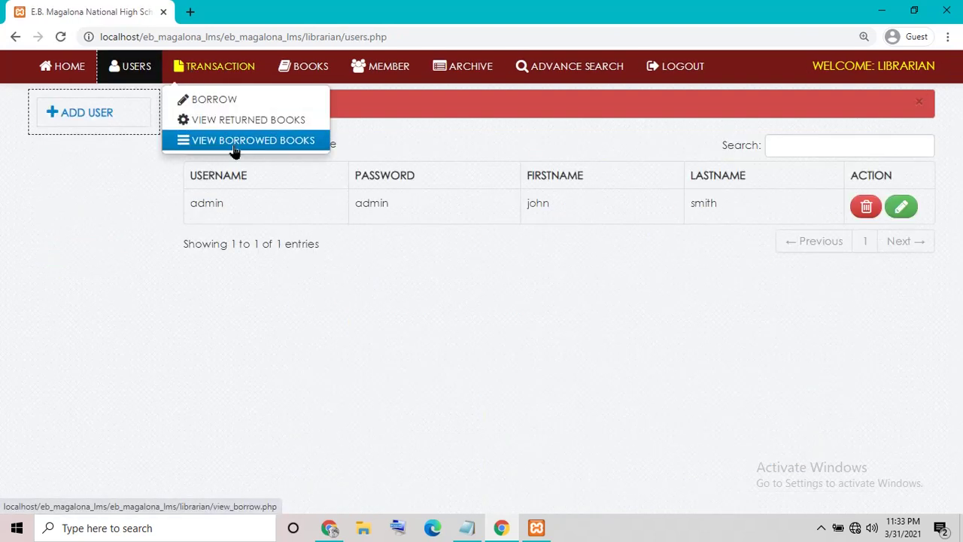
{"action": "left_click", "coordinate": [226, 101]}
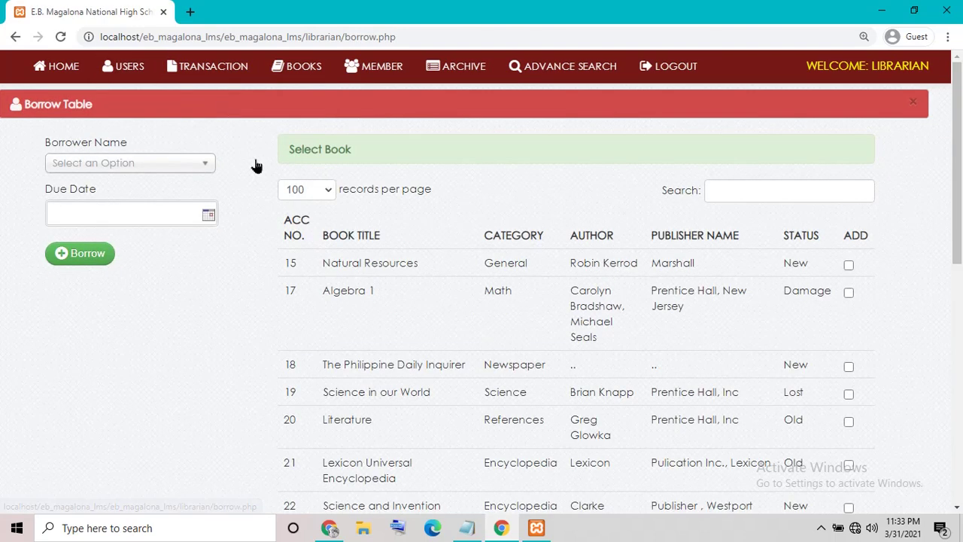
{"action": "left_click", "coordinate": [194, 69]}
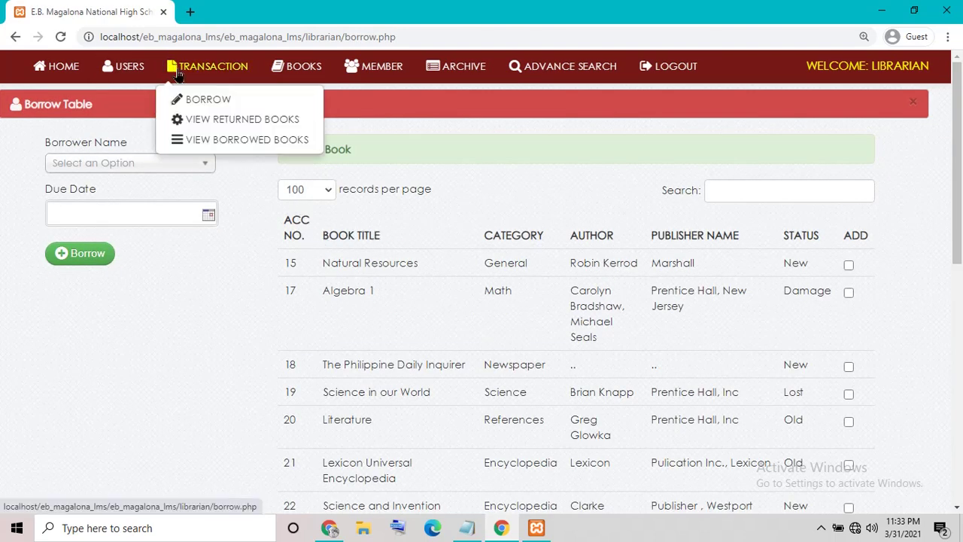
{"action": "left_click", "coordinate": [225, 143]}
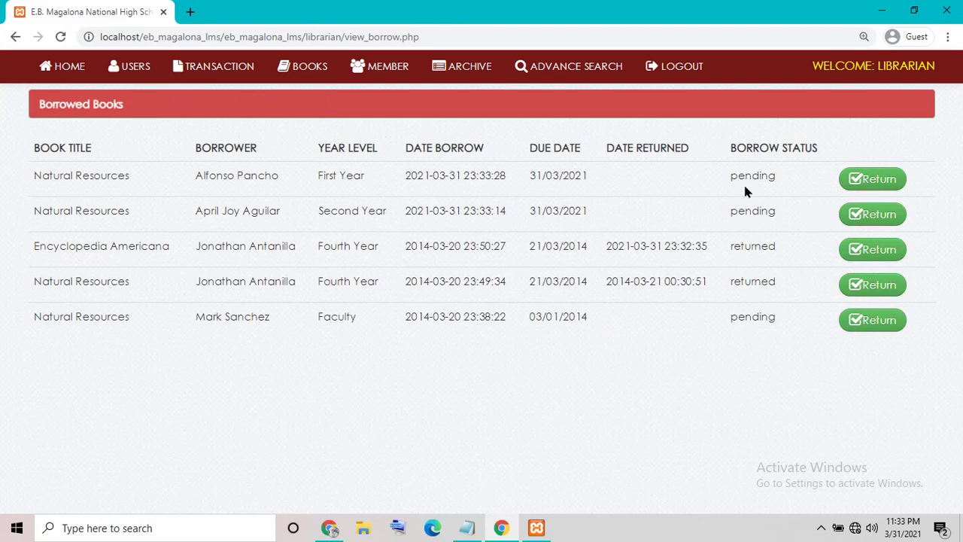
Step: Return the first-year student's Natural Resources loan from the top row, confirming with Yes
{"action": "left_click", "coordinate": [871, 184]}
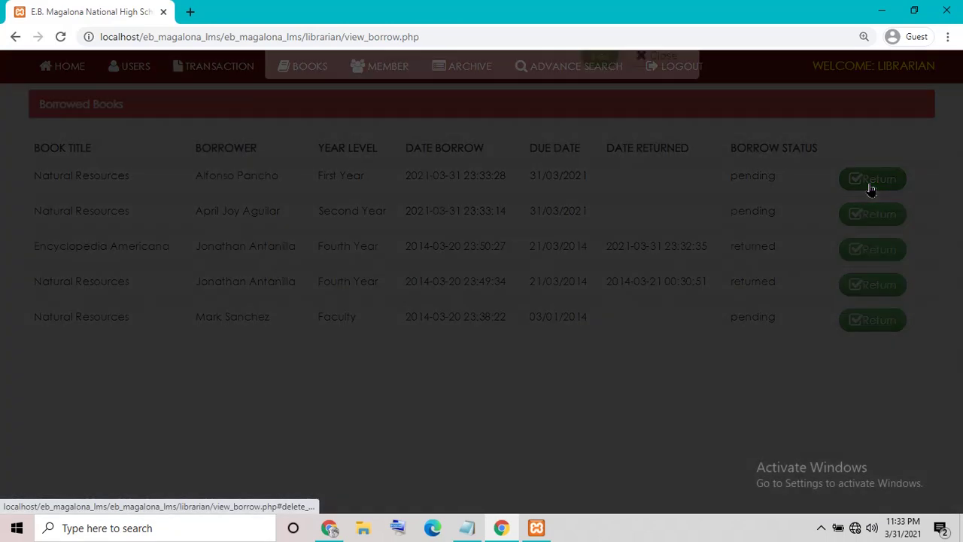
{"action": "left_click", "coordinate": [600, 190]}
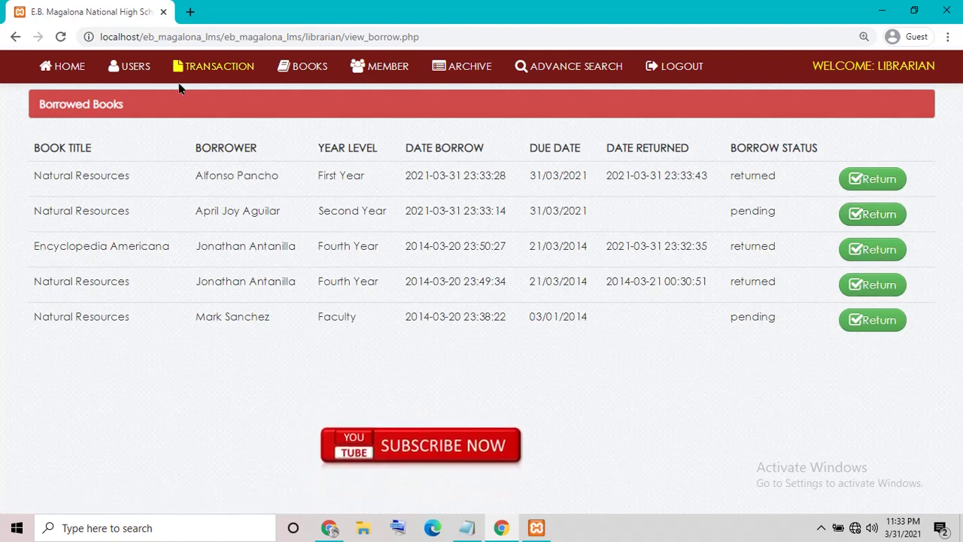
{"action": "left_click", "coordinate": [216, 66]}
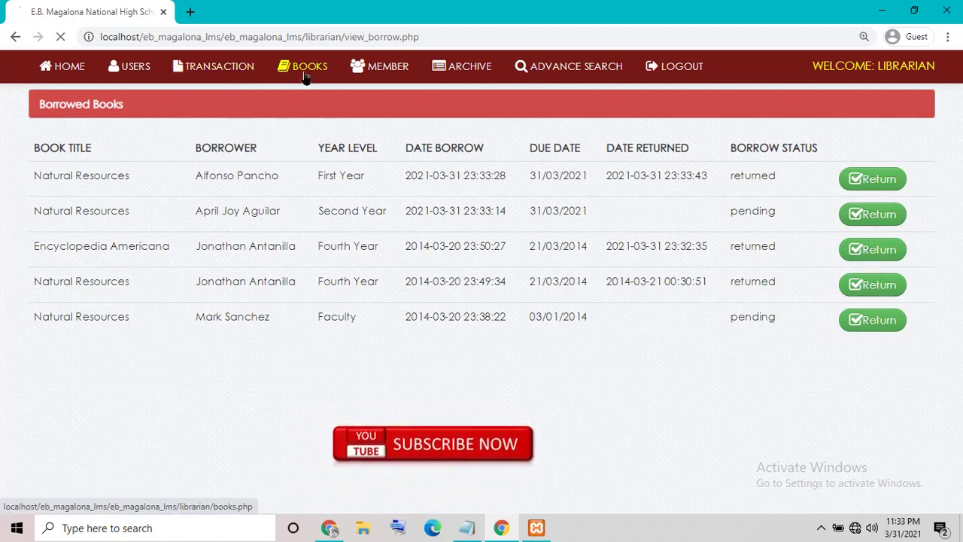
Step: Open Books and view the New, Old, Lost, Damage and Subject for Replacement lists
{"action": "left_click", "coordinate": [301, 66]}
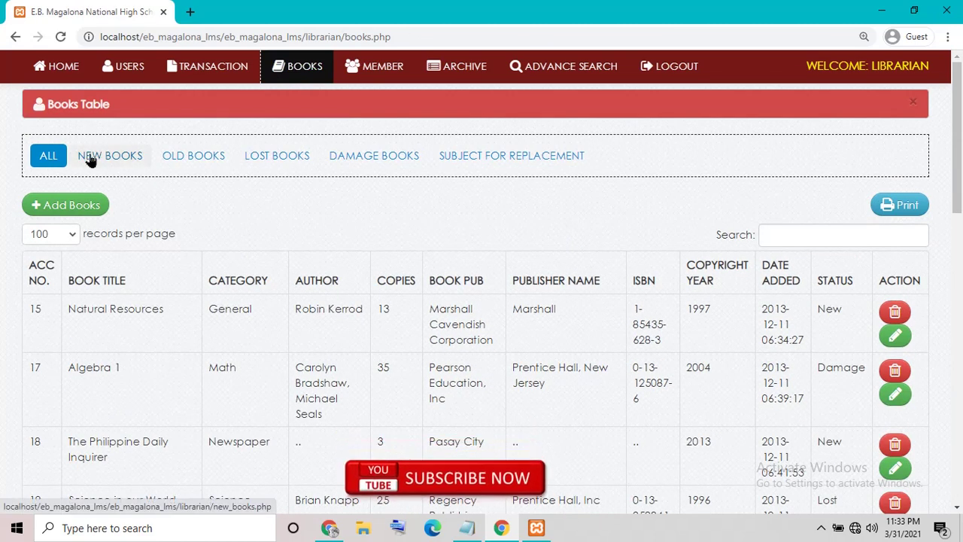
{"action": "left_click", "coordinate": [90, 157]}
{"action": "left_click", "coordinate": [173, 161]}
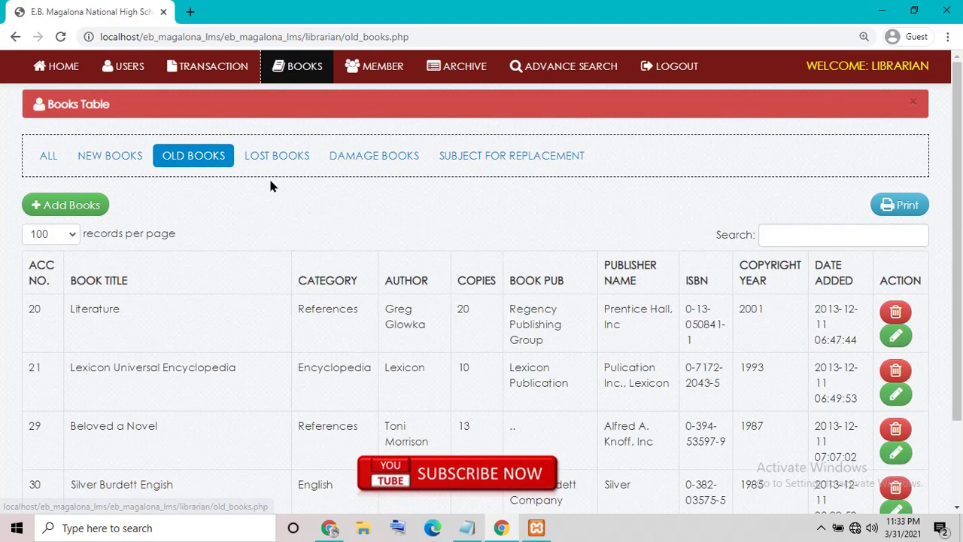
{"action": "left_click", "coordinate": [261, 163]}
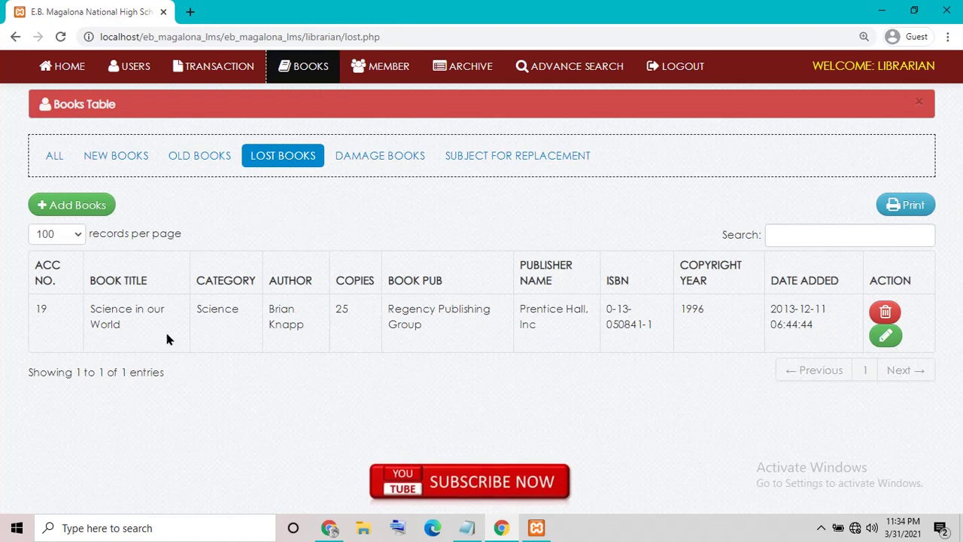
{"action": "left_click", "coordinate": [330, 162]}
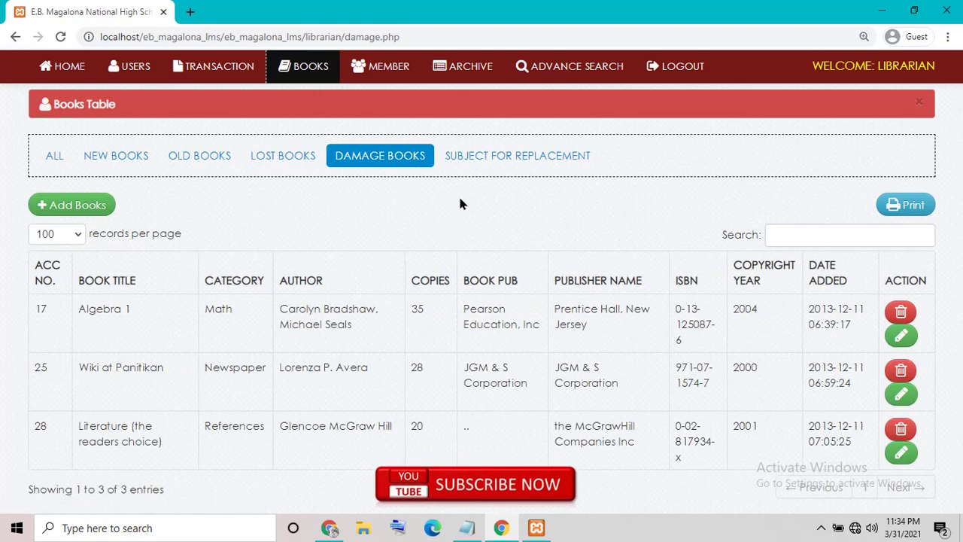
{"action": "left_click", "coordinate": [498, 160]}
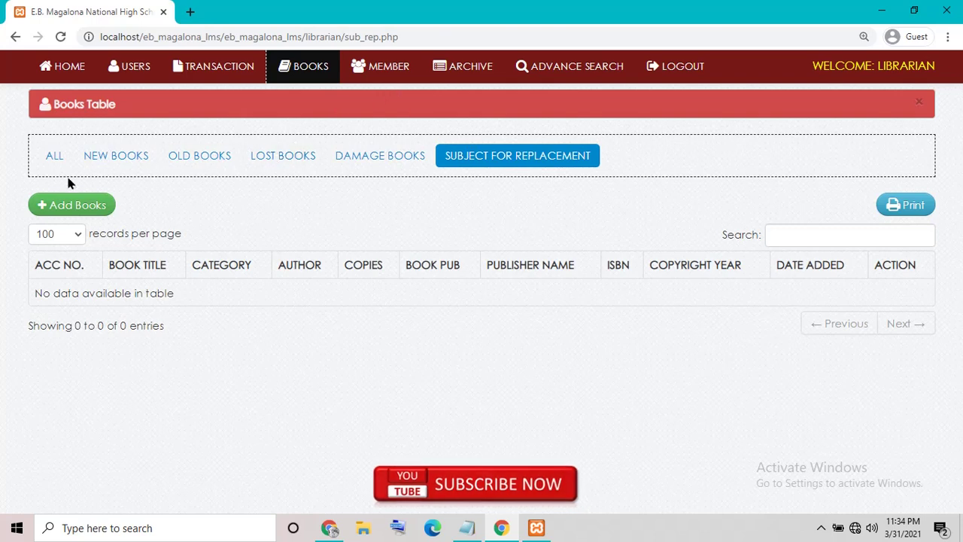
Step: Look over the Add Books form, then go back to the full Books Table
{"action": "left_click", "coordinate": [69, 206]}
{"action": "scroll", "coordinate": [162, 275], "scroll_direction": "down", "scroll_amount": 2}
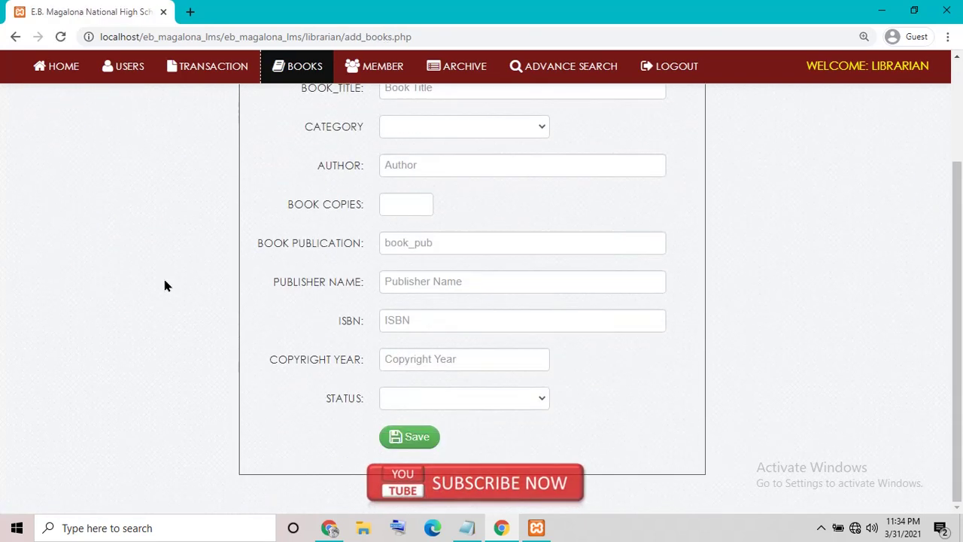
{"action": "scroll", "coordinate": [151, 248], "scroll_direction": "up", "scroll_amount": 2}
{"action": "left_click", "coordinate": [54, 146]}
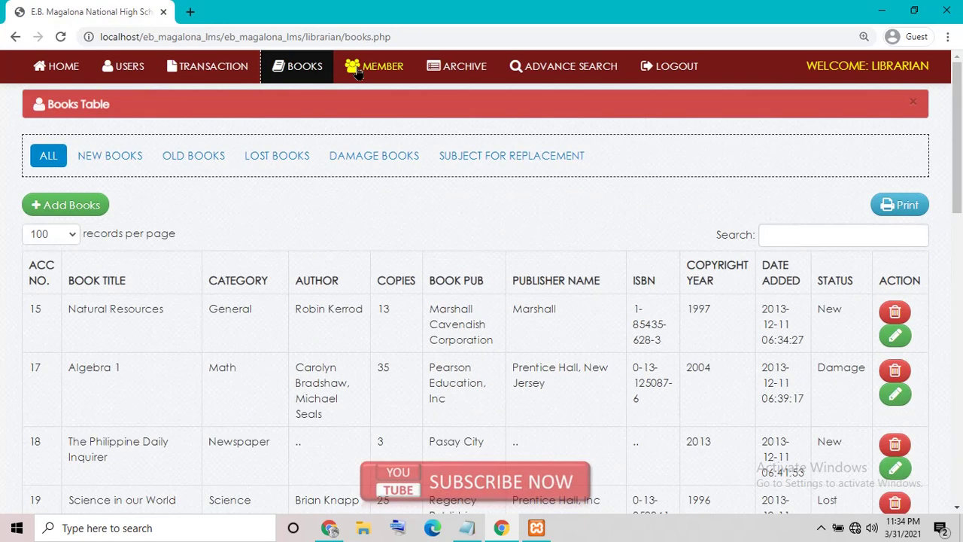
Step: Open the member list, then view and reload the archived books page
{"action": "left_click", "coordinate": [375, 66]}
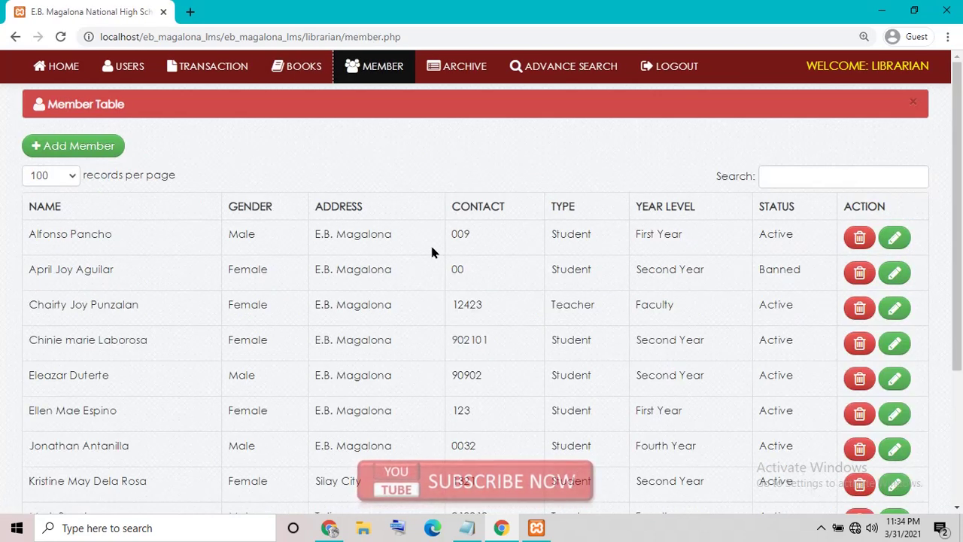
{"action": "left_click", "coordinate": [448, 81]}
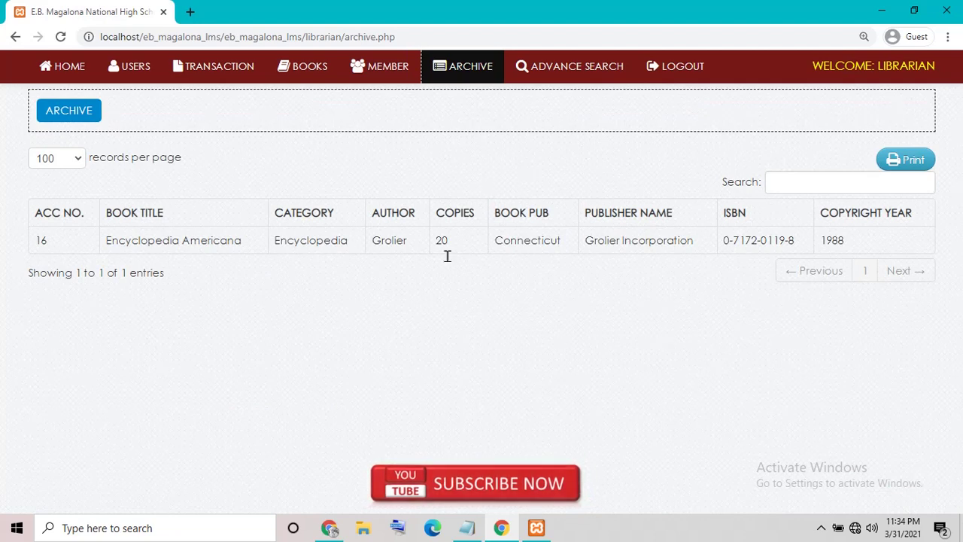
{"action": "left_click_drag", "start_coordinate": [617, 242], "coordinate": [756, 242]}
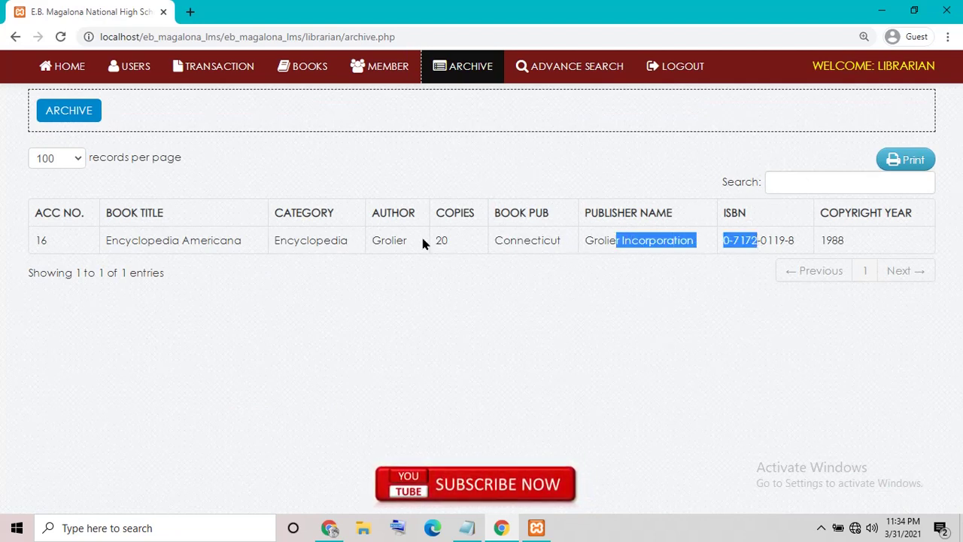
{"action": "left_click", "coordinate": [87, 115]}
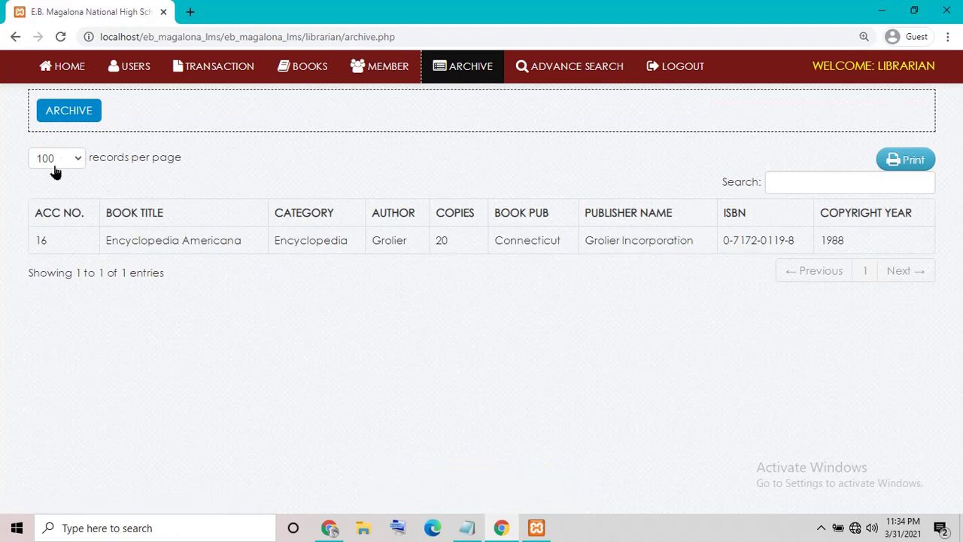
Step: Try the Advanced Search title and author fields, then close the search overlay
{"action": "left_click", "coordinate": [569, 66]}
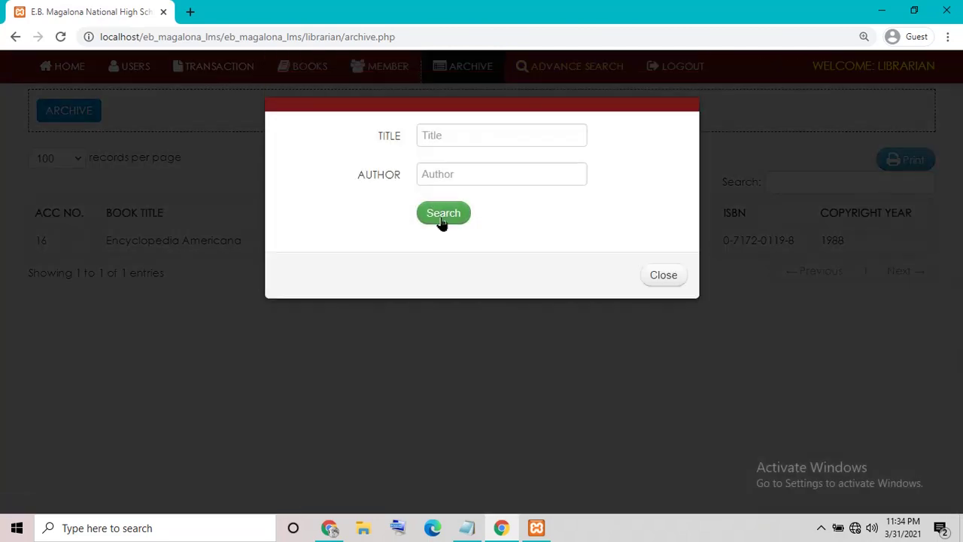
{"action": "left_click", "coordinate": [445, 172]}
{"action": "left_click", "coordinate": [436, 134]}
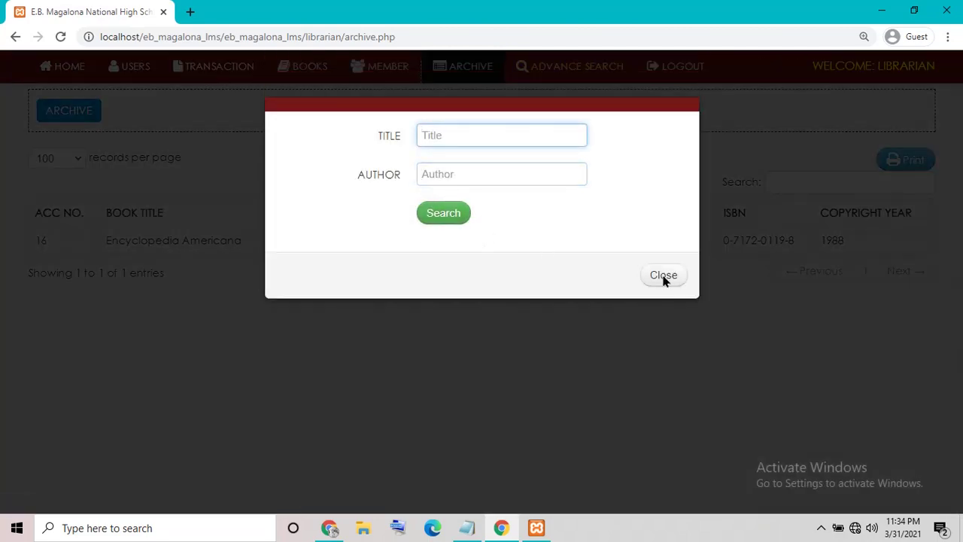
{"action": "left_click", "coordinate": [664, 275]}
{"action": "left_click", "coordinate": [595, 69]}
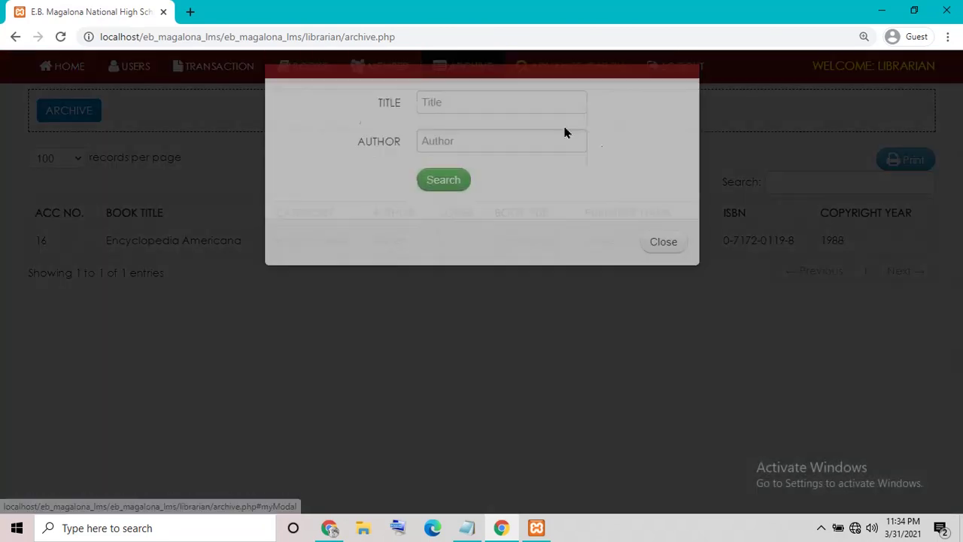
{"action": "left_click", "coordinate": [662, 276]}
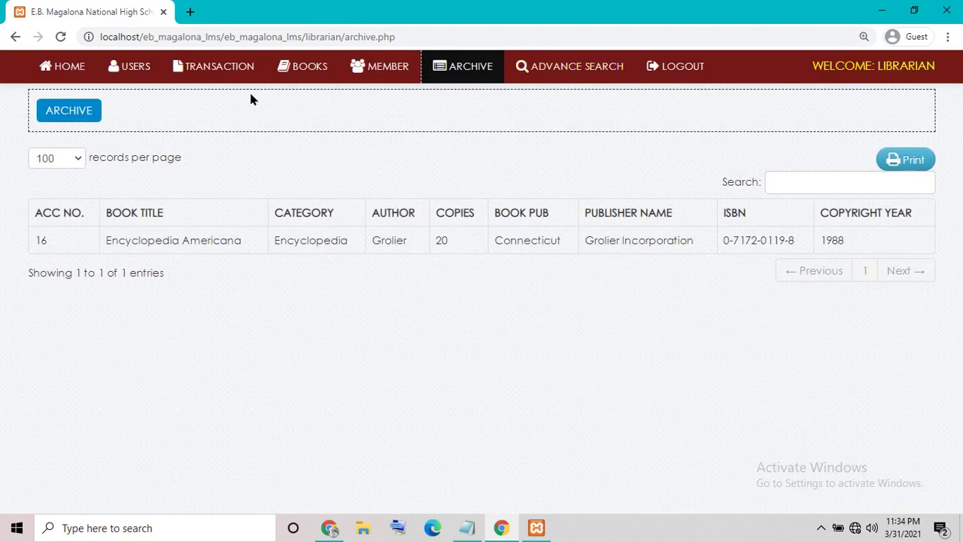
Step: View the Users and Member tables, then log out to the home page
{"action": "left_click", "coordinate": [130, 66]}
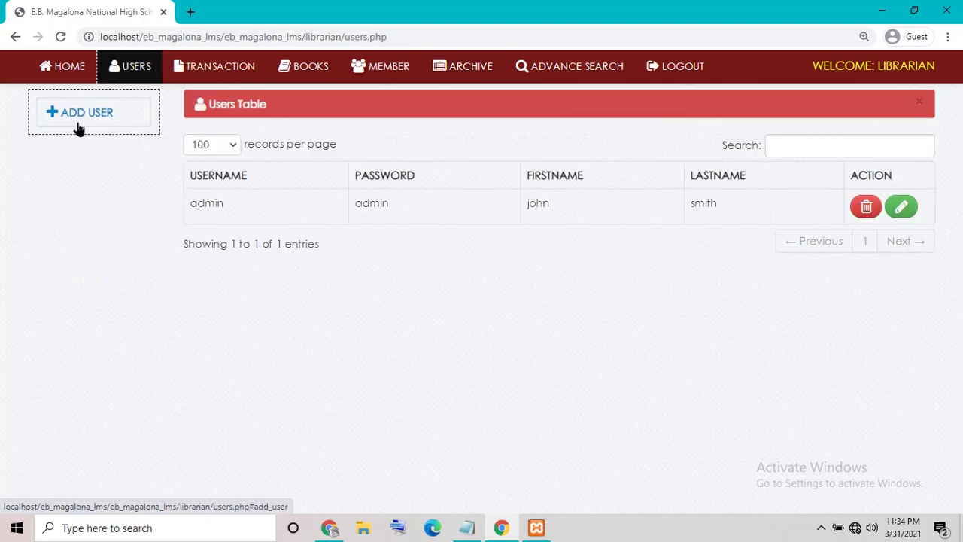
{"action": "left_click", "coordinate": [372, 69]}
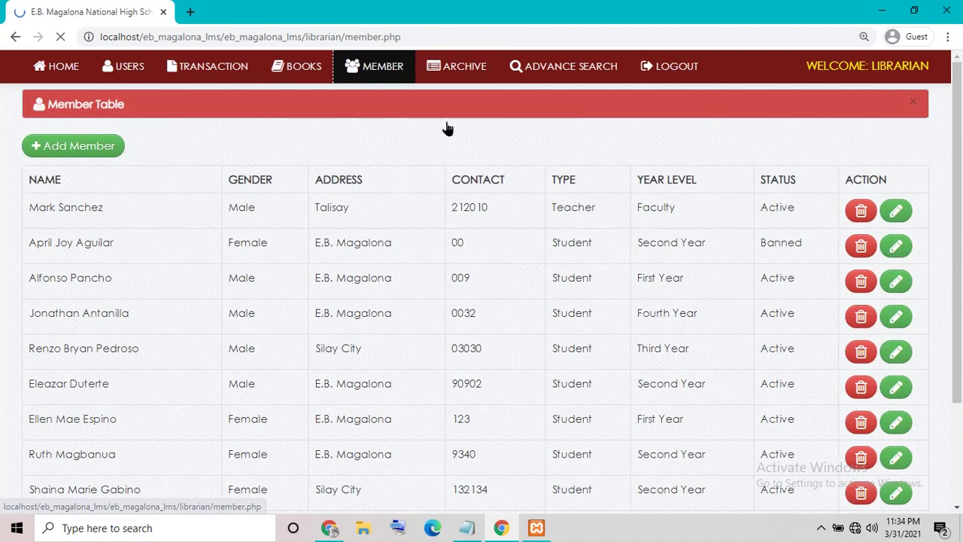
{"action": "left_click", "coordinate": [666, 66]}
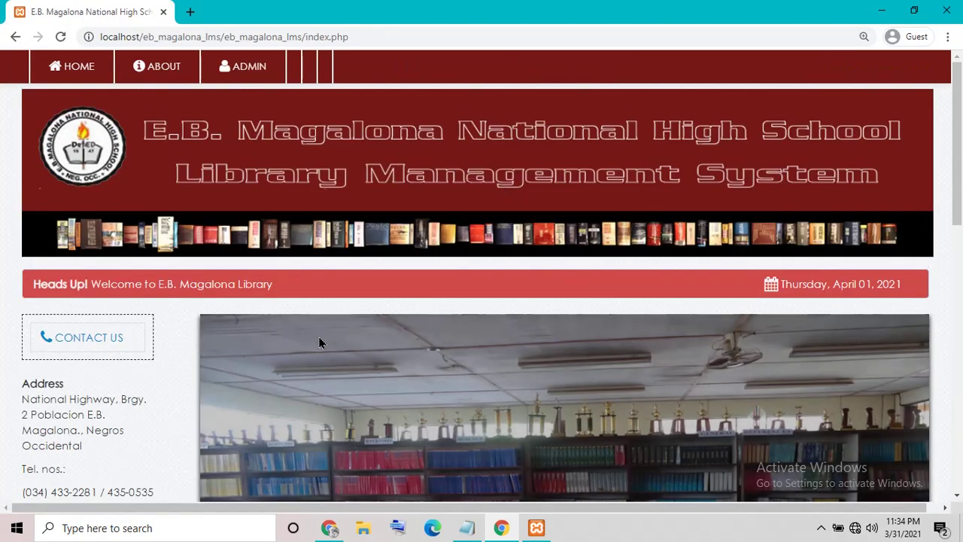
Step: Scroll the home page down to Vision and Mission and back, then minimize Chrome
{"action": "scroll", "coordinate": [318, 336], "scroll_direction": "down", "scroll_amount": 10}
{"action": "scroll", "coordinate": [318, 336], "scroll_direction": "up", "scroll_amount": 8}
{"action": "scroll", "coordinate": [288, 369], "scroll_direction": "down", "scroll_amount": 8}
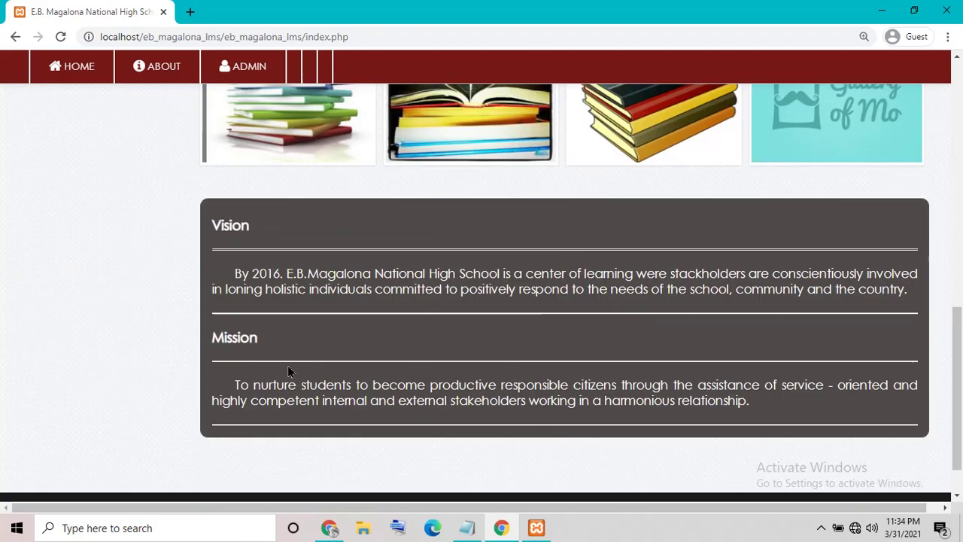
{"action": "scroll", "coordinate": [524, 467], "scroll_direction": "up", "scroll_amount": 10}
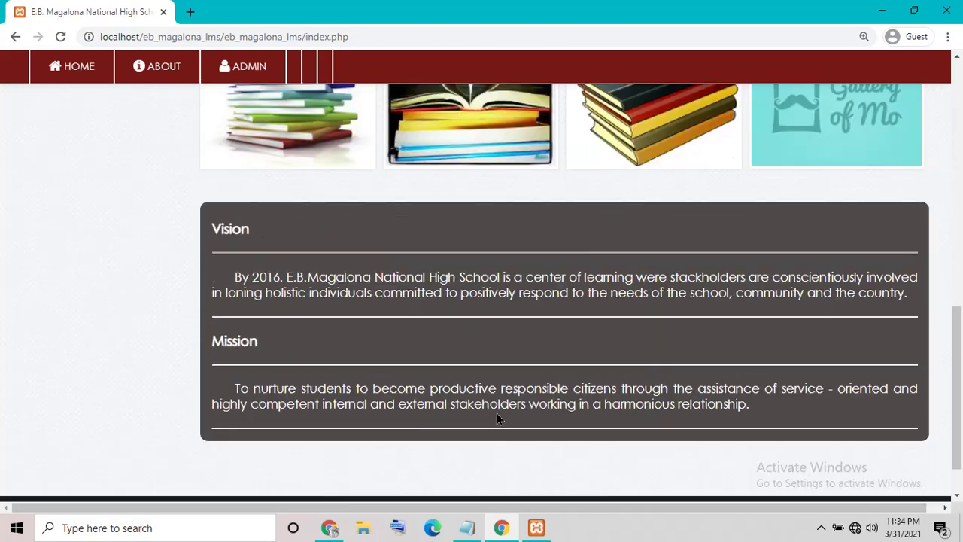
{"action": "left_click", "coordinate": [882, 10]}
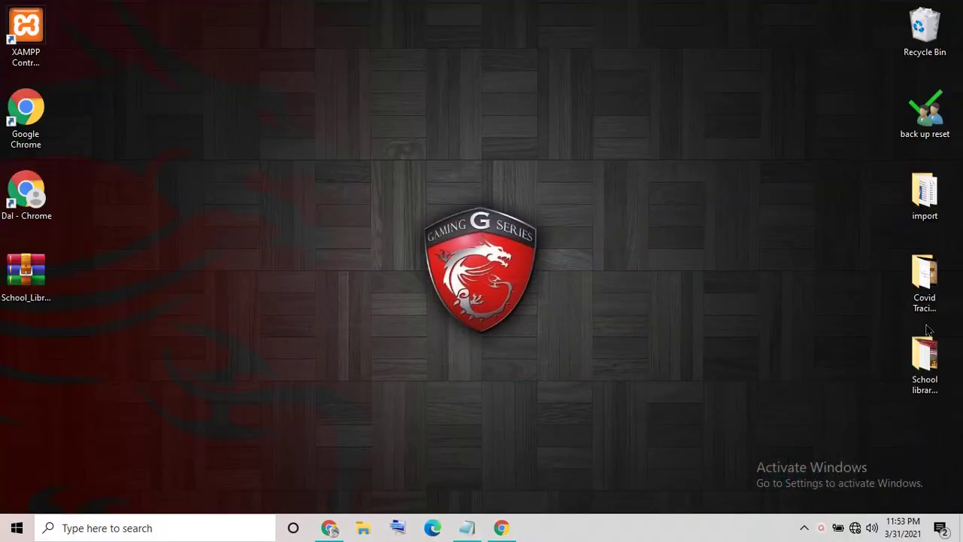
Step: Bring up the 'How to run School Library System' note and select its heading
{"action": "left_click", "coordinate": [467, 527]}
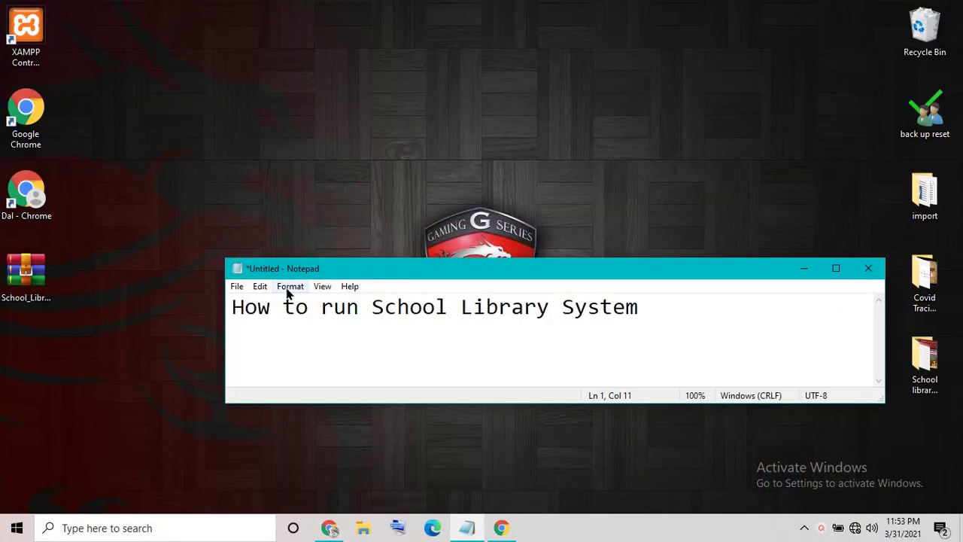
{"action": "left_click_drag", "start_coordinate": [233, 307], "coordinate": [634, 333]}
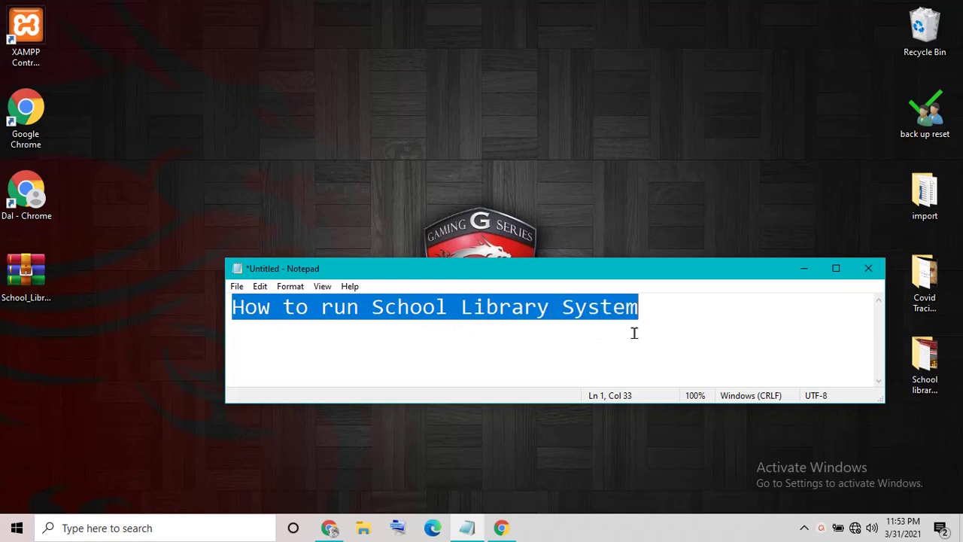
{"action": "left_click", "coordinate": [637, 334]}
Step: Minimize the note, launch XAMPP Control Panel and start Apache
{"action": "left_click", "coordinate": [803, 269]}
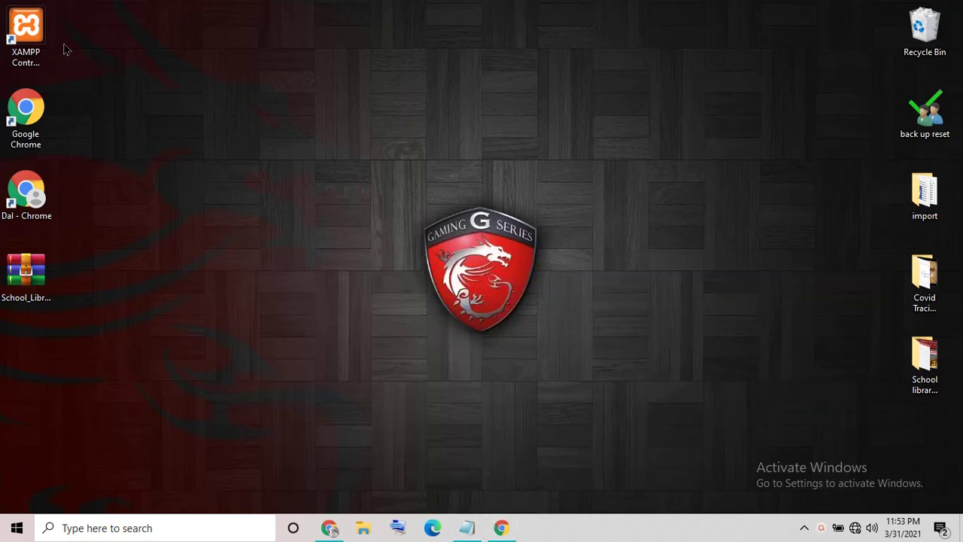
{"action": "double_click", "coordinate": [37, 42]}
{"action": "left_click", "coordinate": [487, 177]}
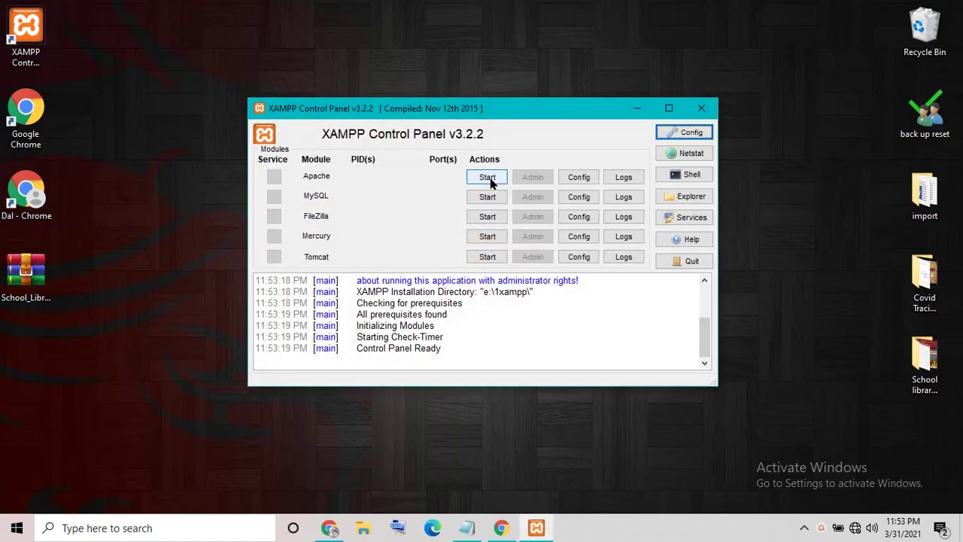
Step: Start MySQL in XAMPP, then bring up the School_Library_System archive's context menu
{"action": "left_click", "coordinate": [495, 197]}
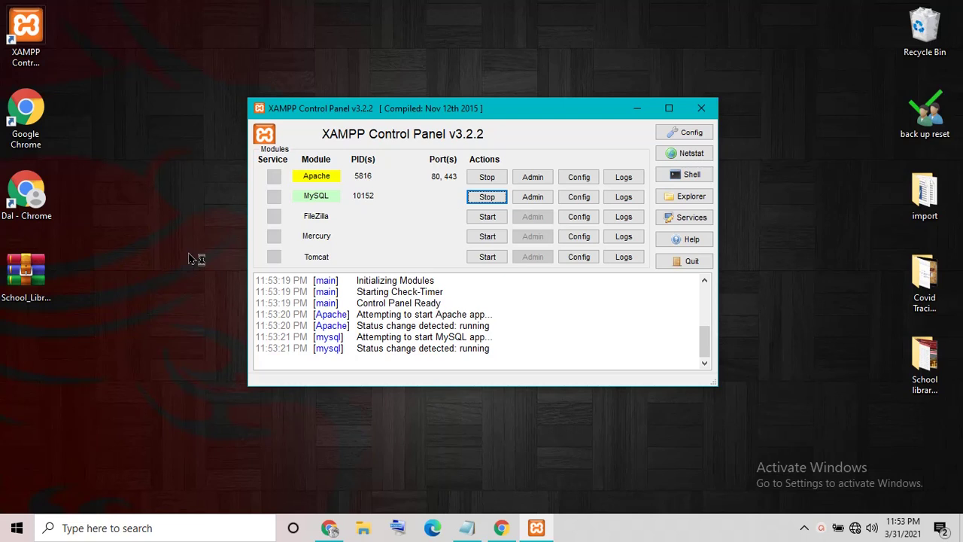
{"action": "right_click", "coordinate": [41, 267]}
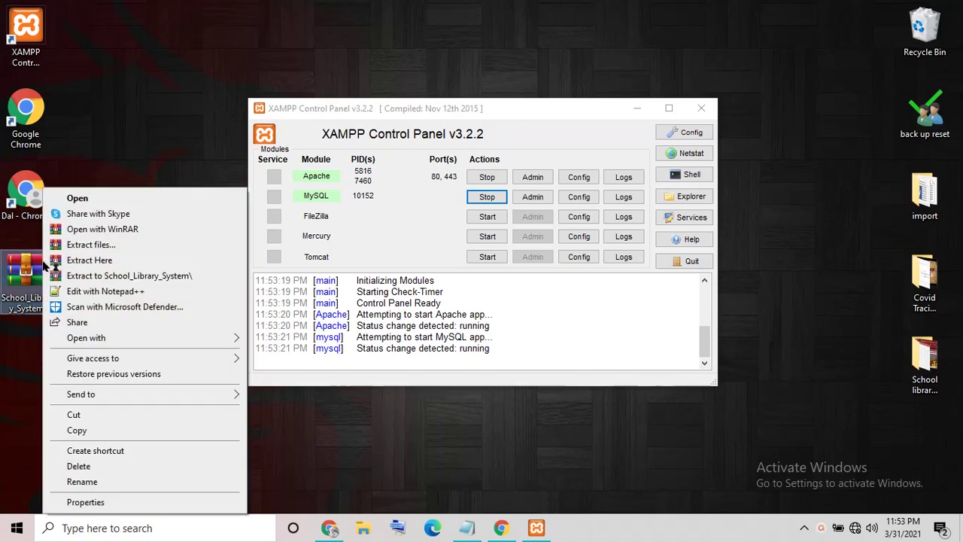
Step: Extract the School_Library_System archive here on the desktop, then minimize XAMPP
{"action": "left_click", "coordinate": [97, 260]}
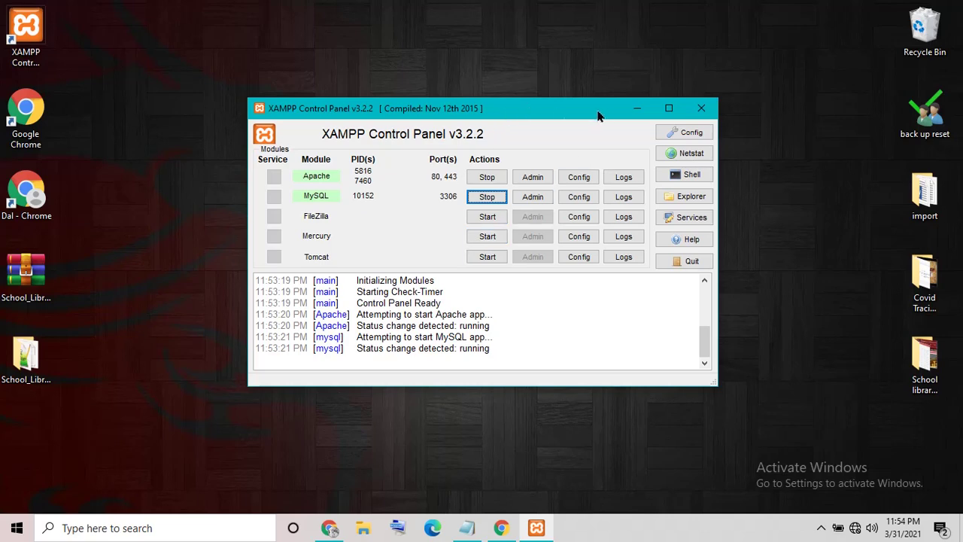
{"action": "left_click", "coordinate": [637, 107]}
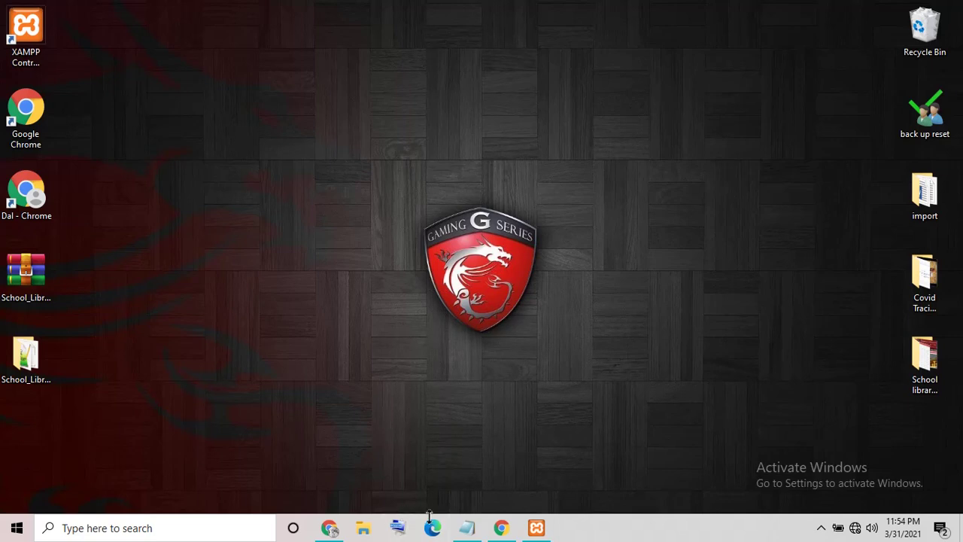
Step: Open a Chrome guest window and replace the note text with 'type localhost any browser'
{"action": "left_click", "coordinate": [504, 528]}
{"action": "left_click", "coordinate": [470, 527]}
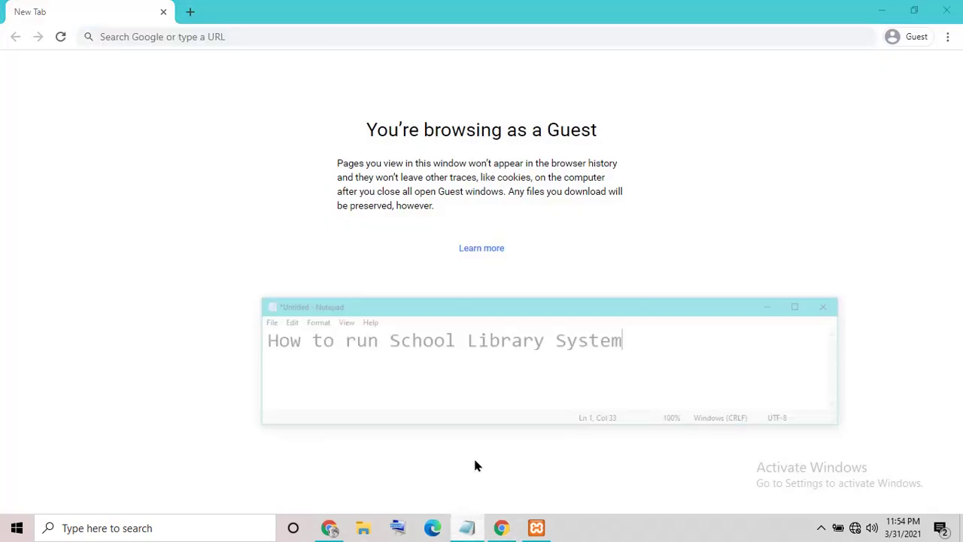
{"action": "key", "text": "ctrl+a"}
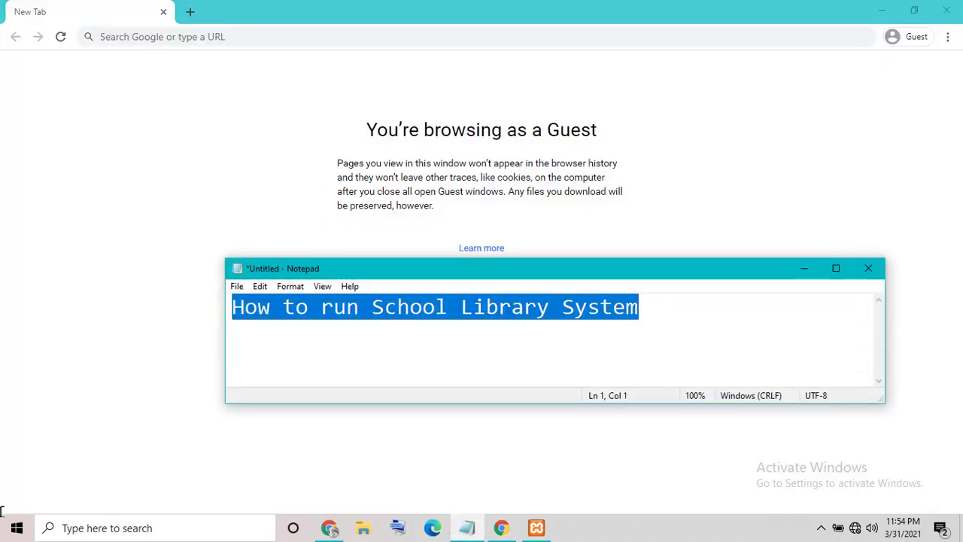
{"action": "type", "text": "type loca"}
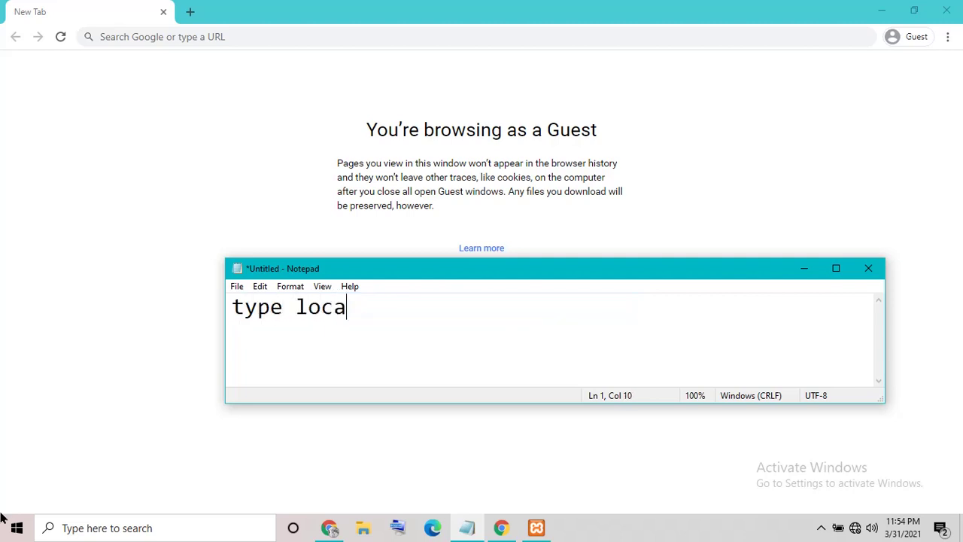
{"action": "type", "text": "lhost any "}
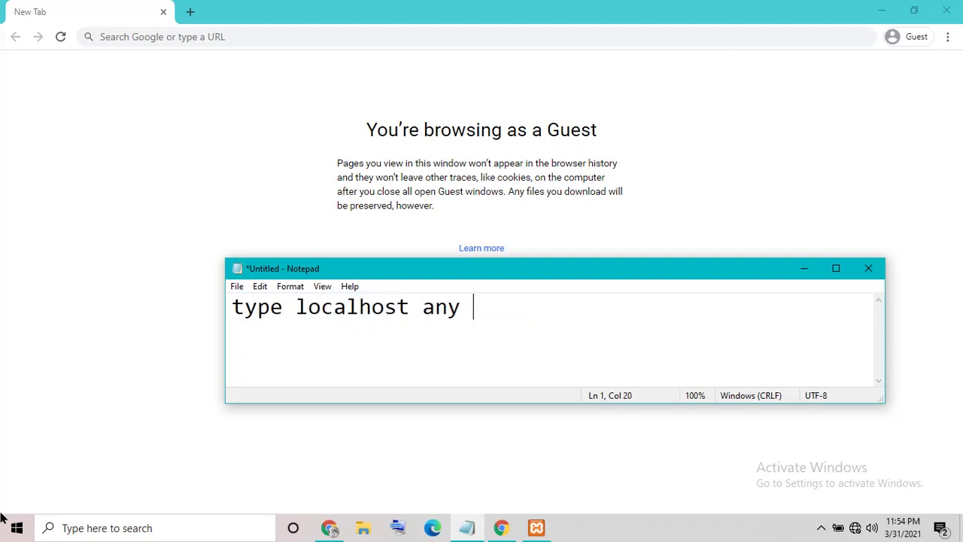
{"action": "type", "text": "browrse"}
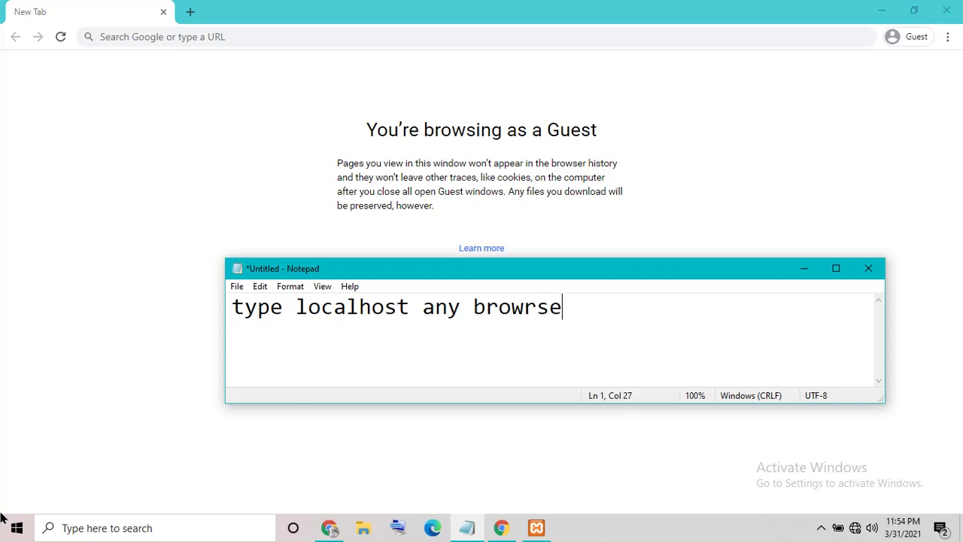
{"action": "key", "text": "BackSpace"}
Step: Load localhost in Chrome and open phpMyAdmin's Databases page
{"action": "type", "text": "ser"}
{"action": "left_click", "coordinate": [183, 38]}
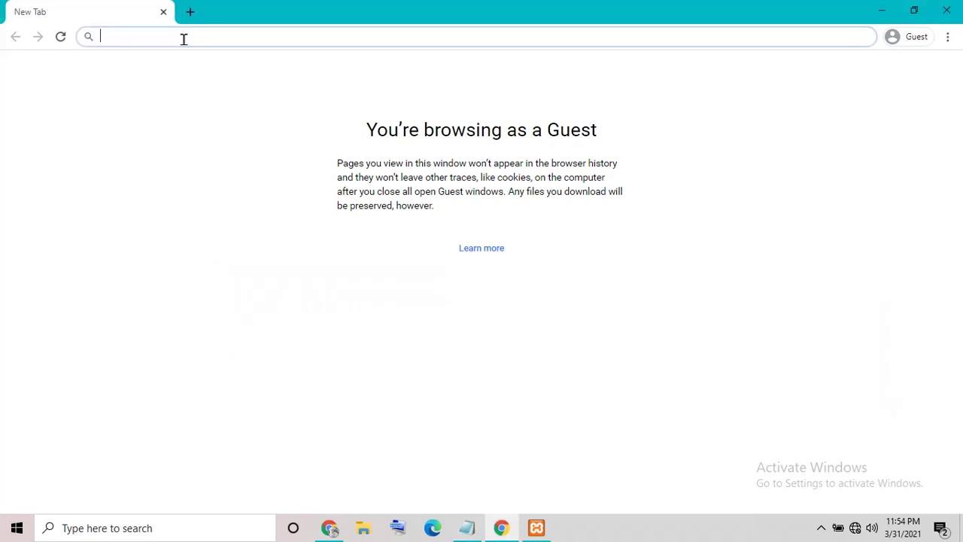
{"action": "type", "text": "l"}
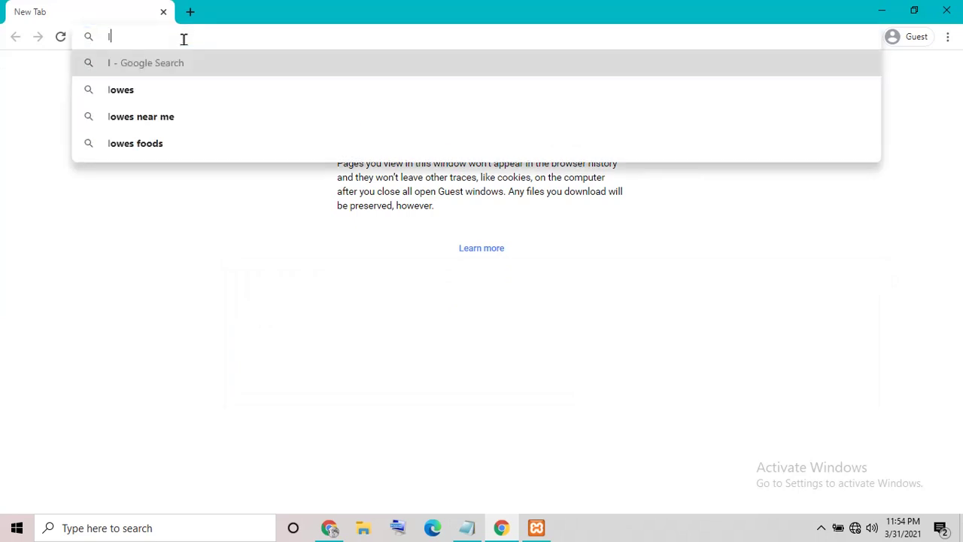
{"action": "type", "text": "ocalhost"}
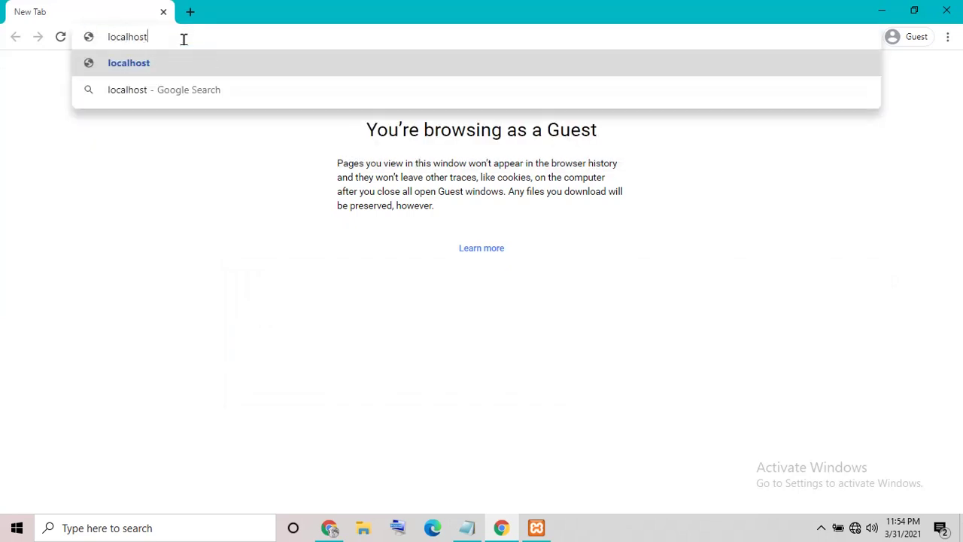
{"action": "key", "text": "Return"}
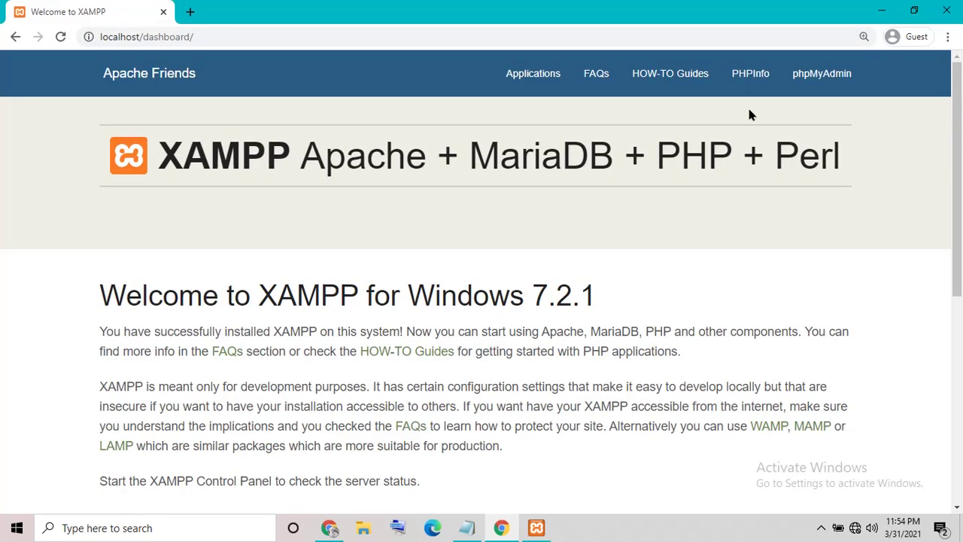
{"action": "left_click", "coordinate": [810, 82]}
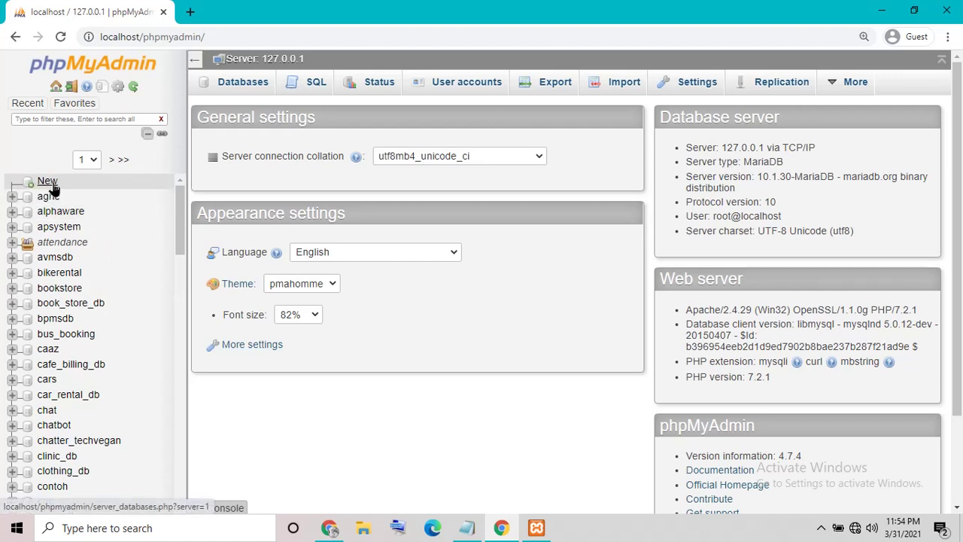
{"action": "left_click", "coordinate": [52, 186]}
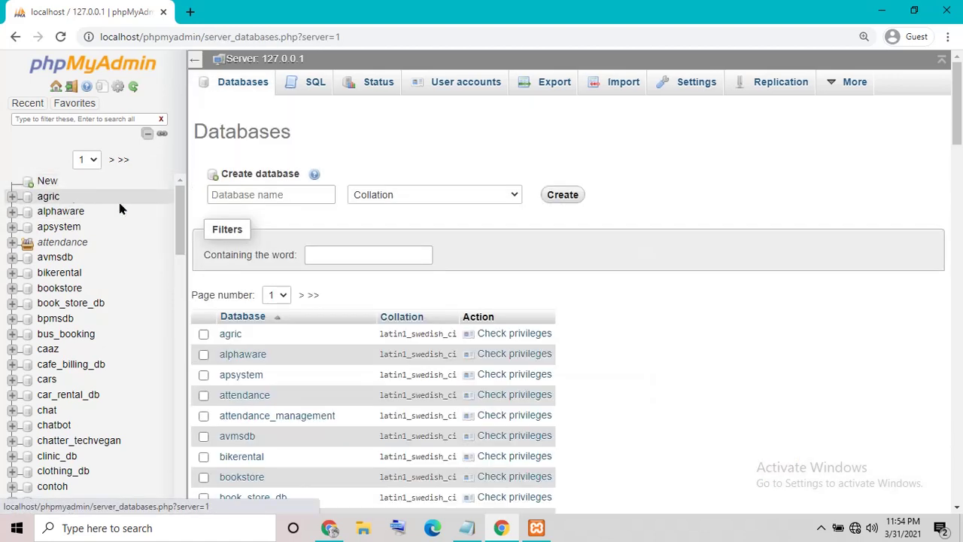
Step: Delete the old line from the note and start typing 'create database'
{"action": "left_click", "coordinate": [471, 530]}
{"action": "left_click_drag", "start_coordinate": [591, 321], "coordinate": [269, 336]}
{"action": "key", "text": "BackSpace"}
{"action": "key", "text": "BackSpace"}
{"action": "key", "text": "BackSpace"}
{"action": "key", "text": "BackSpace"}
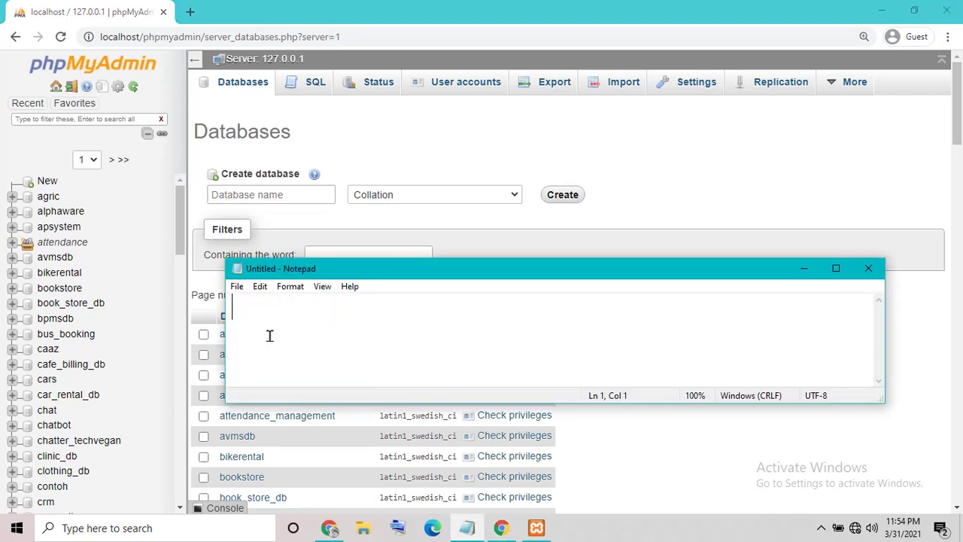
{"action": "type", "text": "create "}
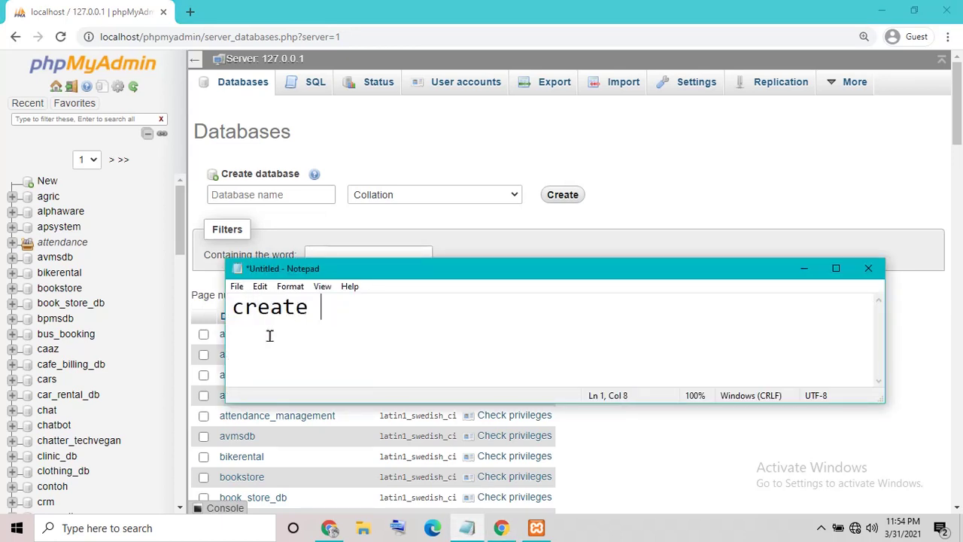
{"action": "type", "text": "databa"}
Step: Finish the note as 'create database' and minimize it
{"action": "key", "text": "BackSpace"}
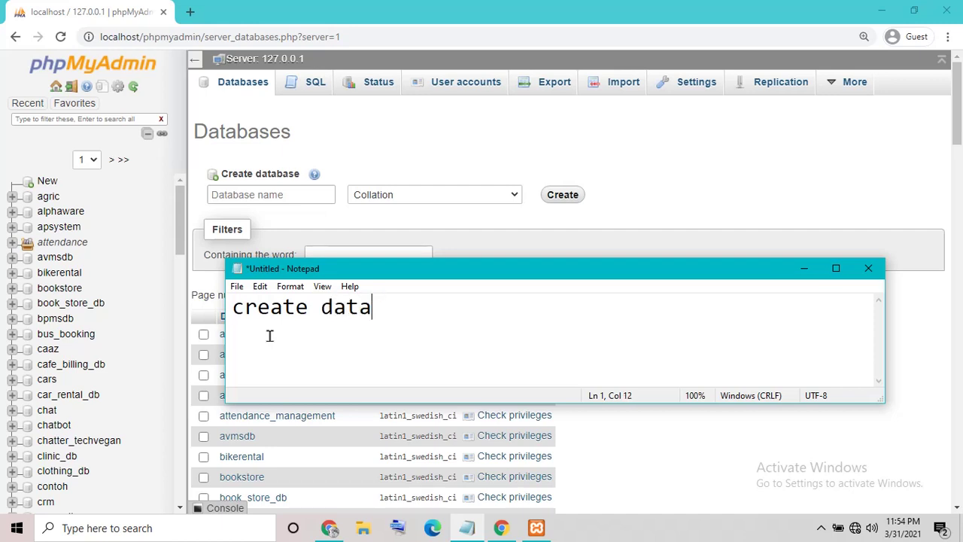
{"action": "type", "text": "base"}
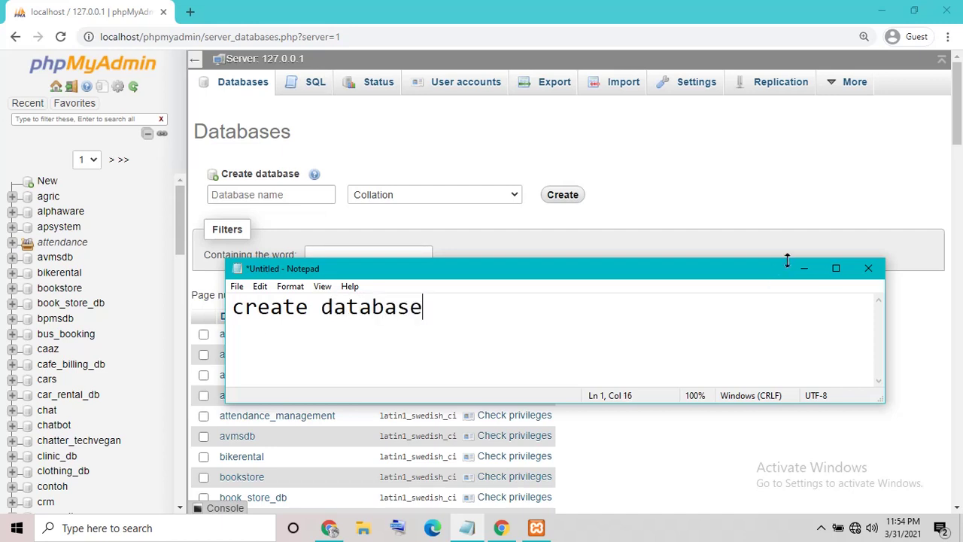
{"action": "left_click", "coordinate": [802, 267]}
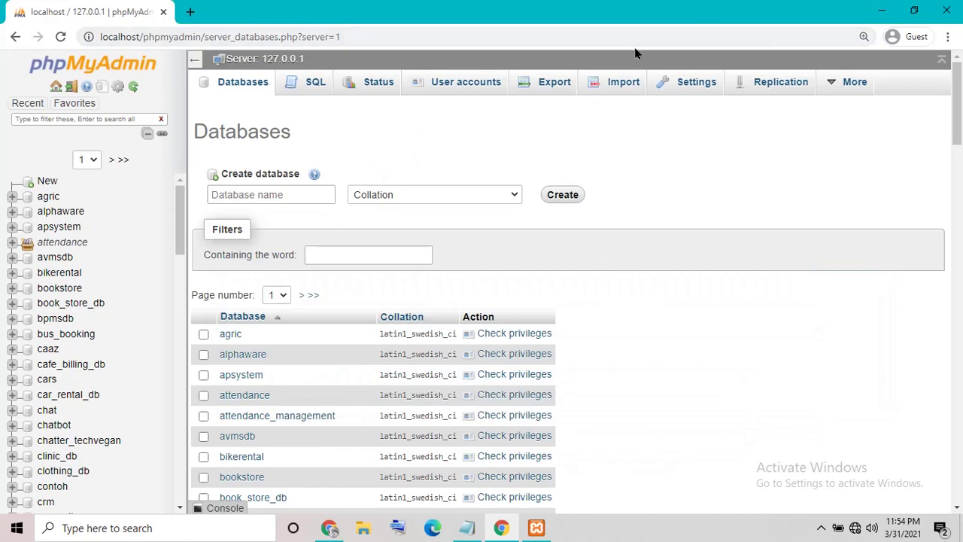
Step: Open the readme from the School_Library_System folder and maximize it in Notepad
{"action": "left_click", "coordinate": [881, 11]}
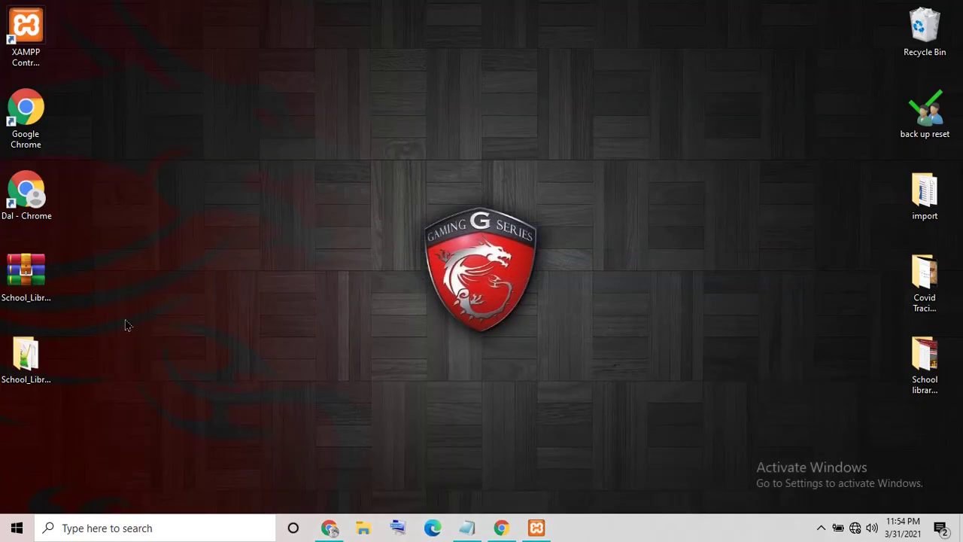
{"action": "double_click", "coordinate": [26, 355]}
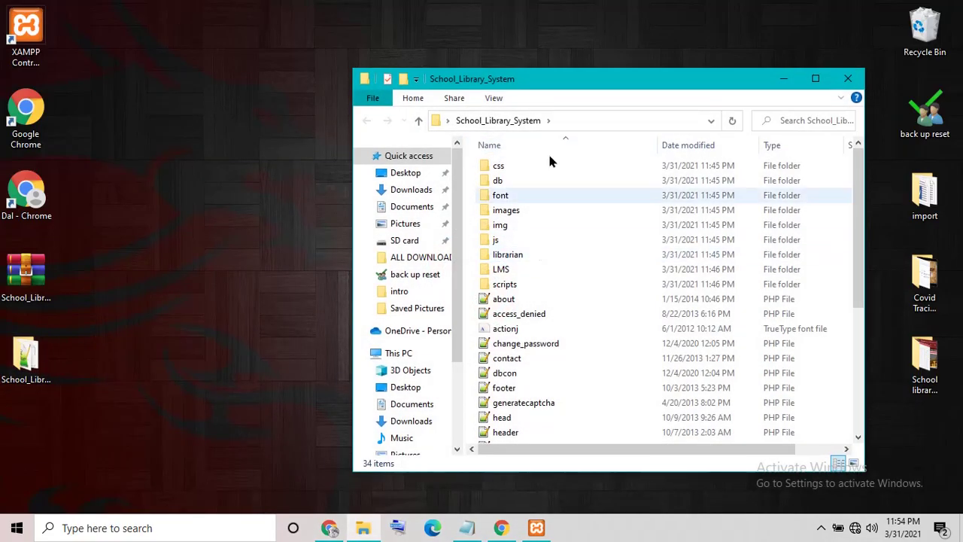
{"action": "left_click_drag", "start_coordinate": [548, 81], "coordinate": [407, 16]}
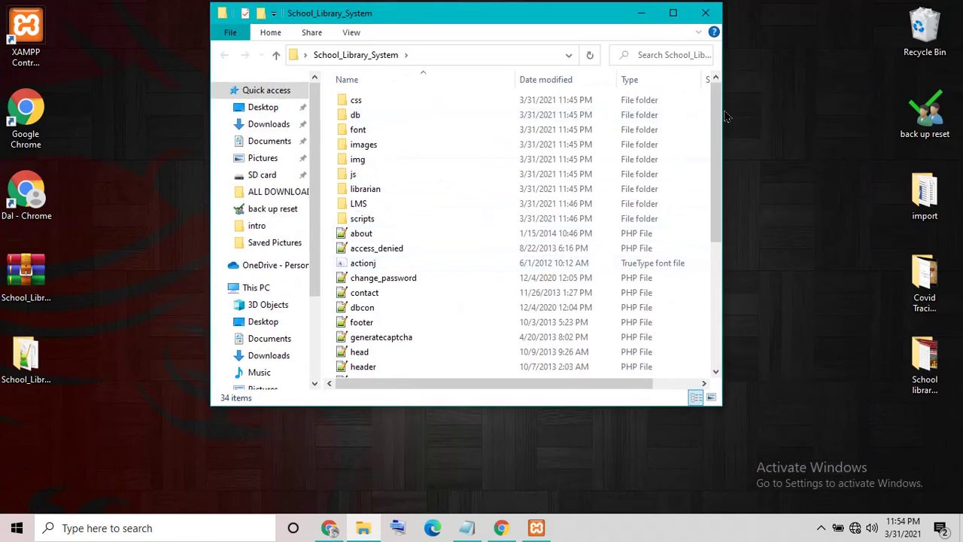
{"action": "left_click_drag", "start_coordinate": [716, 138], "coordinate": [707, 294]}
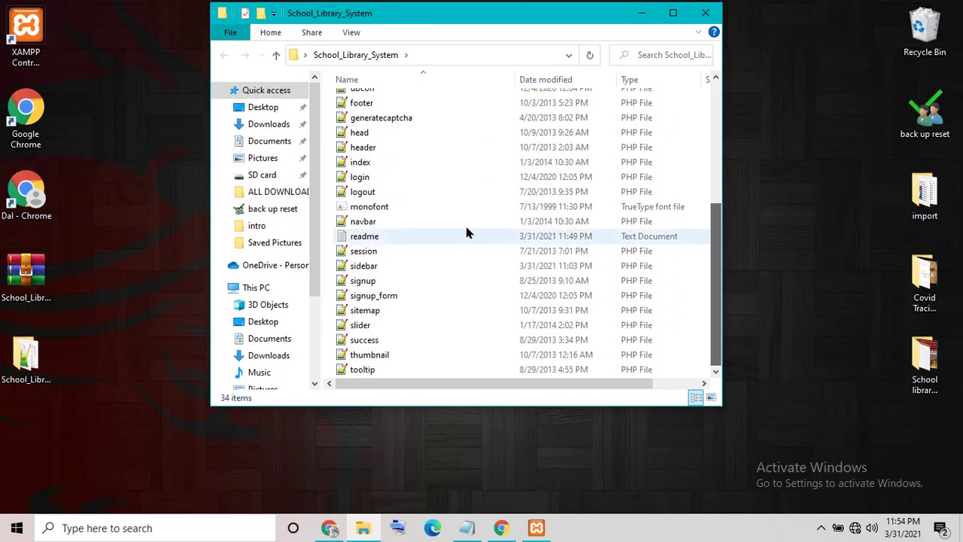
{"action": "double_click", "coordinate": [421, 236]}
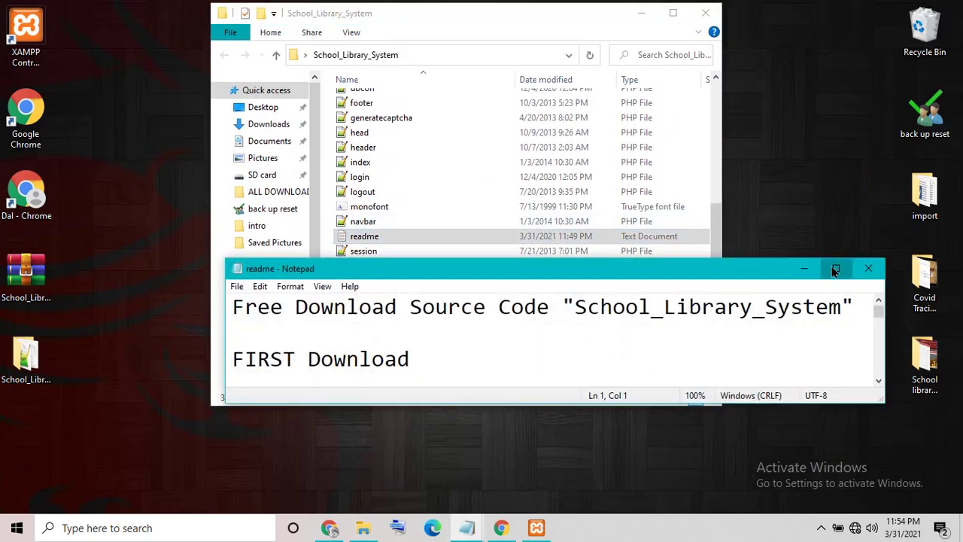
{"action": "left_click", "coordinate": [834, 269]}
Step: Read the readme's setup steps and copy the database name eb_lms
{"action": "left_click_drag", "start_coordinate": [6, 42], "coordinate": [193, 504]}
{"action": "left_click", "coordinate": [391, 320]}
{"action": "scroll", "coordinate": [470, 199], "scroll_direction": "up", "scroll_amount": 5}
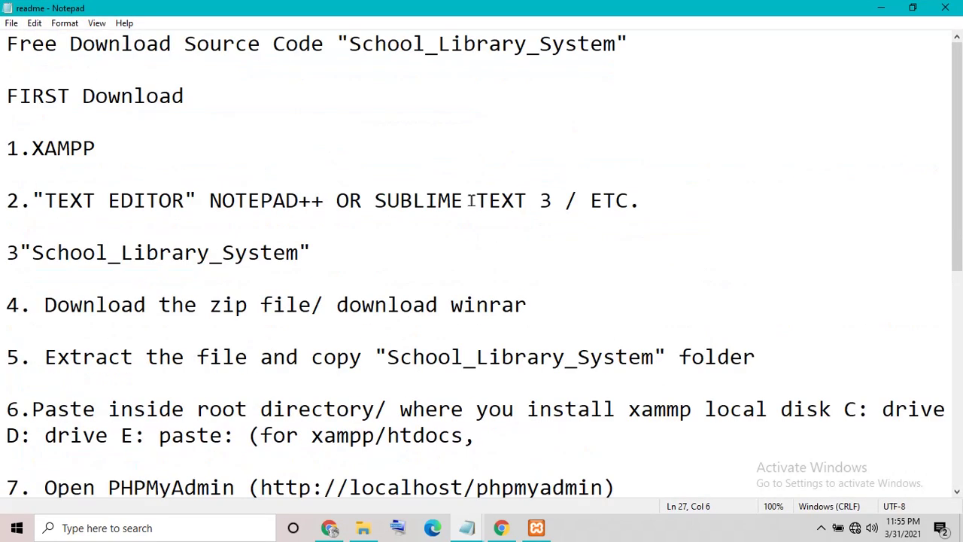
{"action": "scroll", "coordinate": [448, 200], "scroll_direction": "down", "scroll_amount": 5}
{"action": "left_click_drag", "start_coordinate": [392, 121], "coordinate": [482, 132]}
{"action": "right_click", "coordinate": [427, 132]}
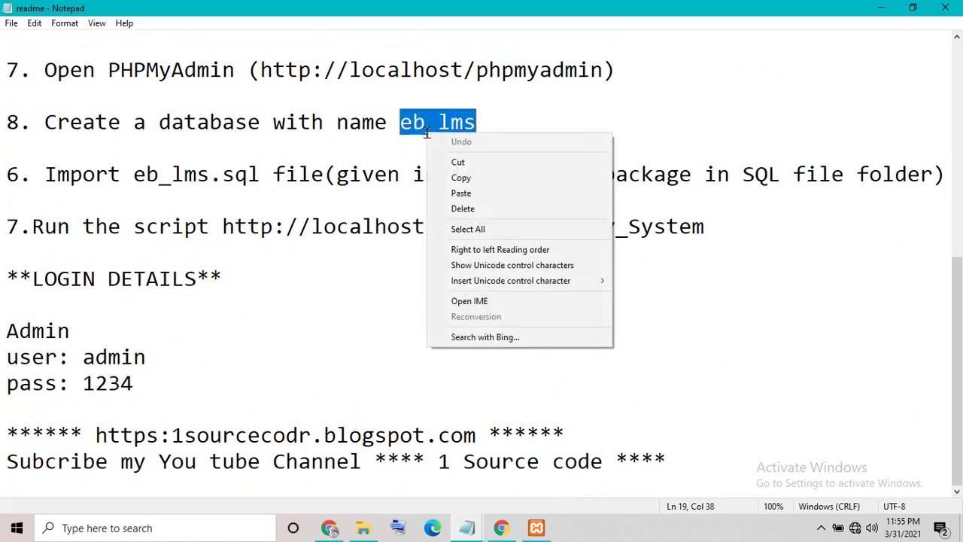
{"action": "left_click", "coordinate": [456, 180]}
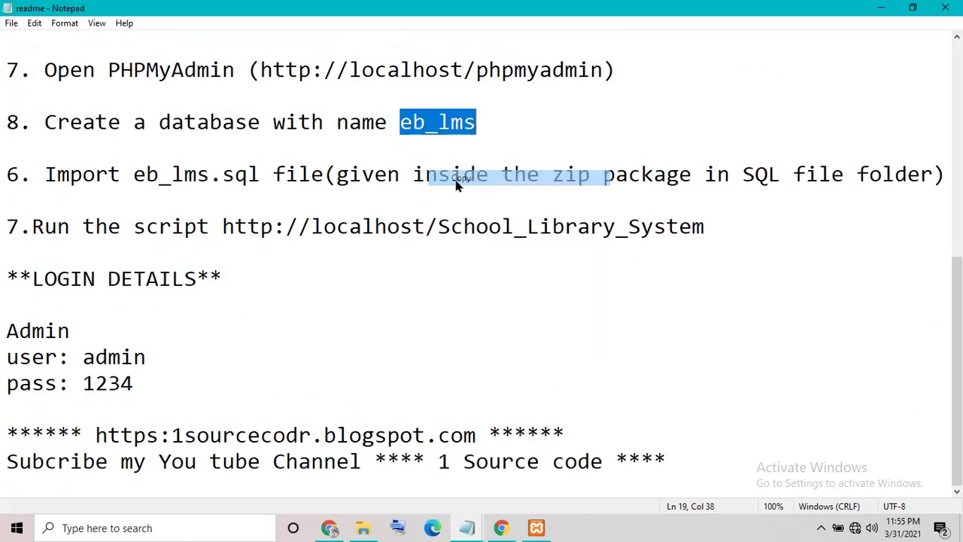
{"action": "left_click", "coordinate": [501, 528]}
Step: Paste eb_lms as the new database name, keep the default collation, and create it
{"action": "left_click", "coordinate": [259, 194]}
{"action": "right_click", "coordinate": [256, 194]}
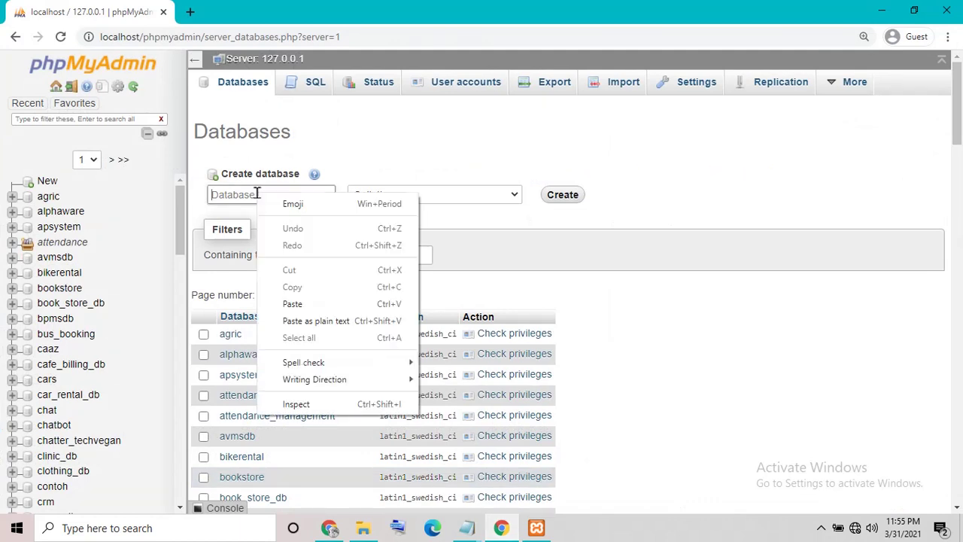
{"action": "left_click", "coordinate": [293, 304]}
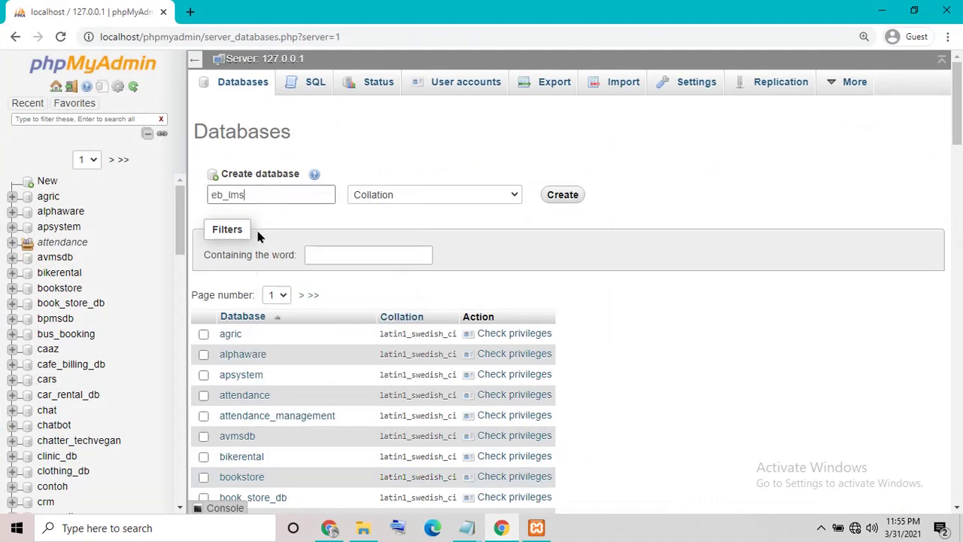
{"action": "left_click", "coordinate": [440, 196]}
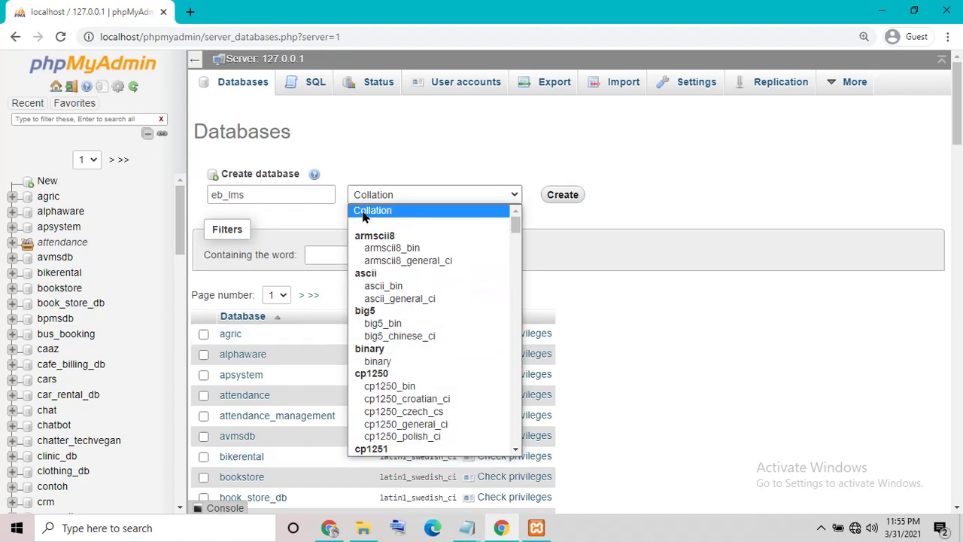
{"action": "left_click", "coordinate": [442, 206]}
{"action": "left_click", "coordinate": [564, 194]}
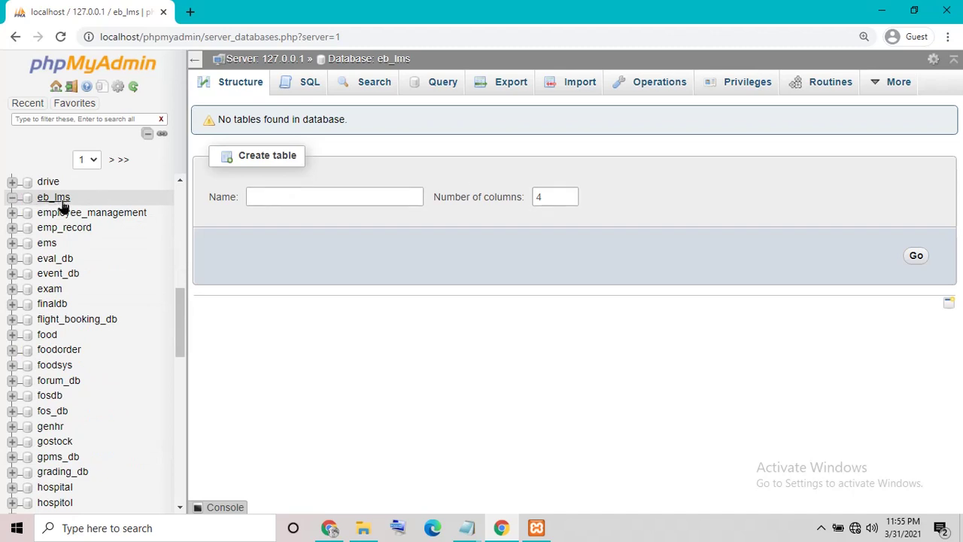
Step: Open eb_lms's Import page, close the readme, and locate eb_lms.sql in School_Library_System\db
{"action": "left_click", "coordinate": [576, 93]}
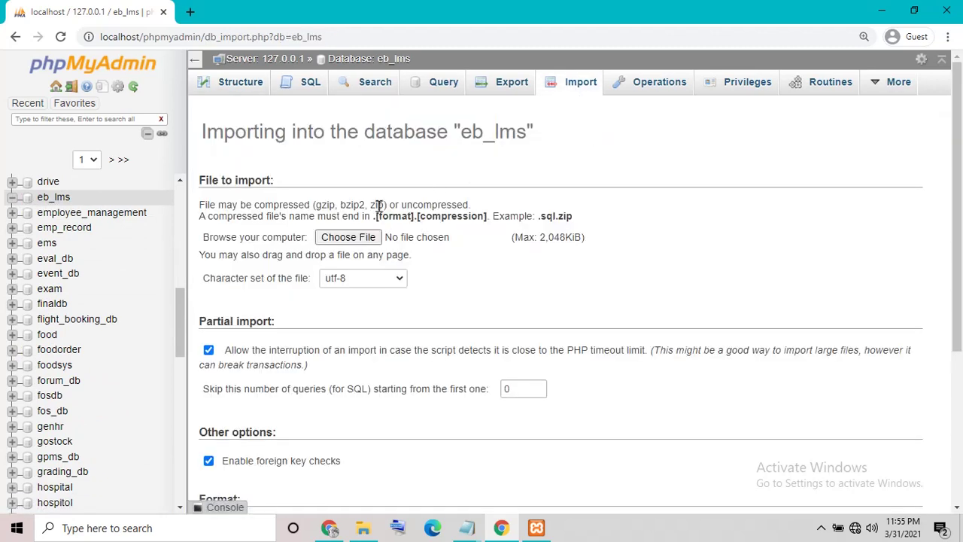
{"action": "left_click", "coordinate": [363, 524]}
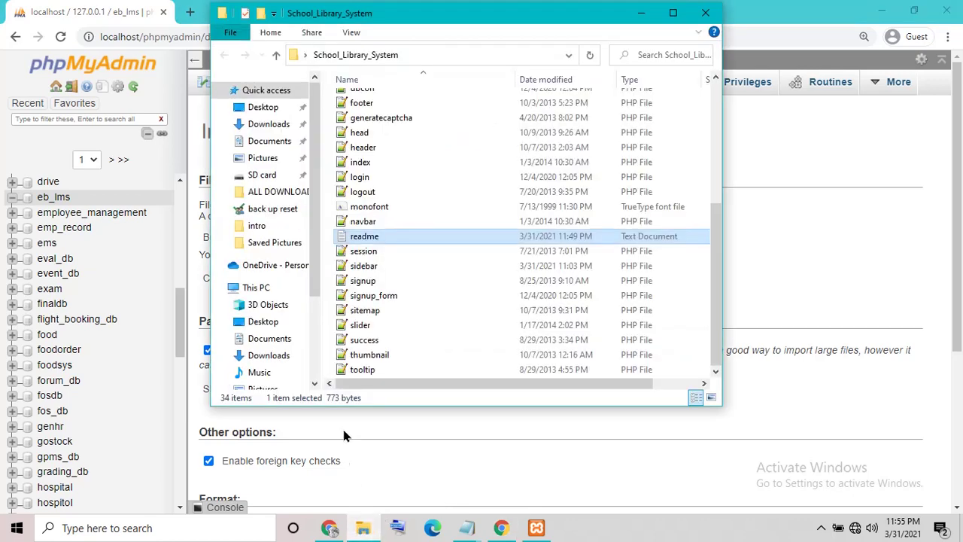
{"action": "left_click", "coordinate": [705, 13]}
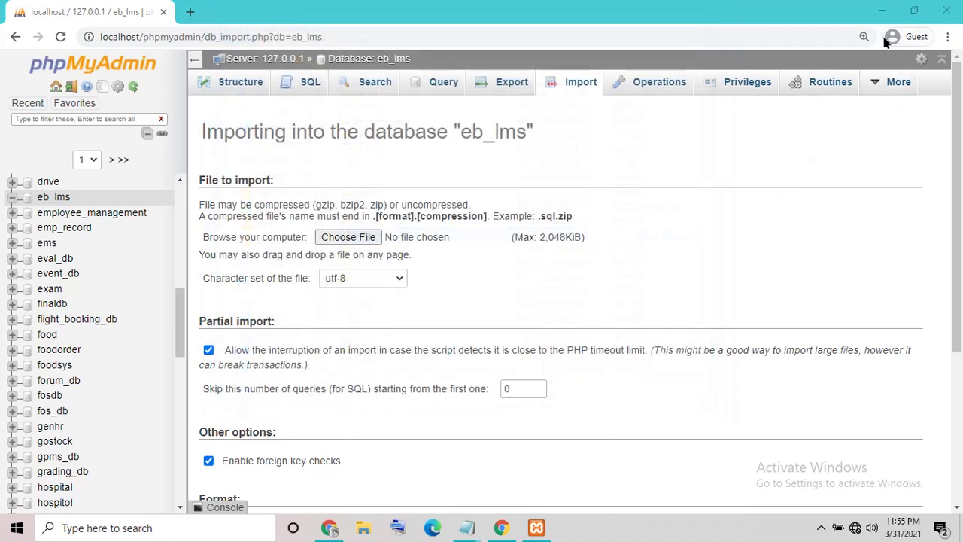
{"action": "left_click", "coordinate": [882, 11]}
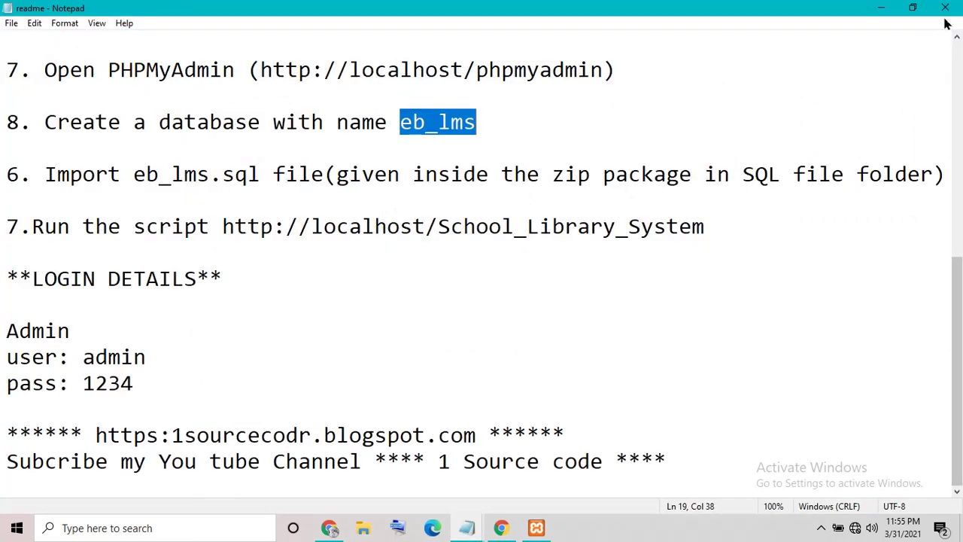
{"action": "left_click", "coordinate": [945, 9]}
{"action": "double_click", "coordinate": [21, 370]}
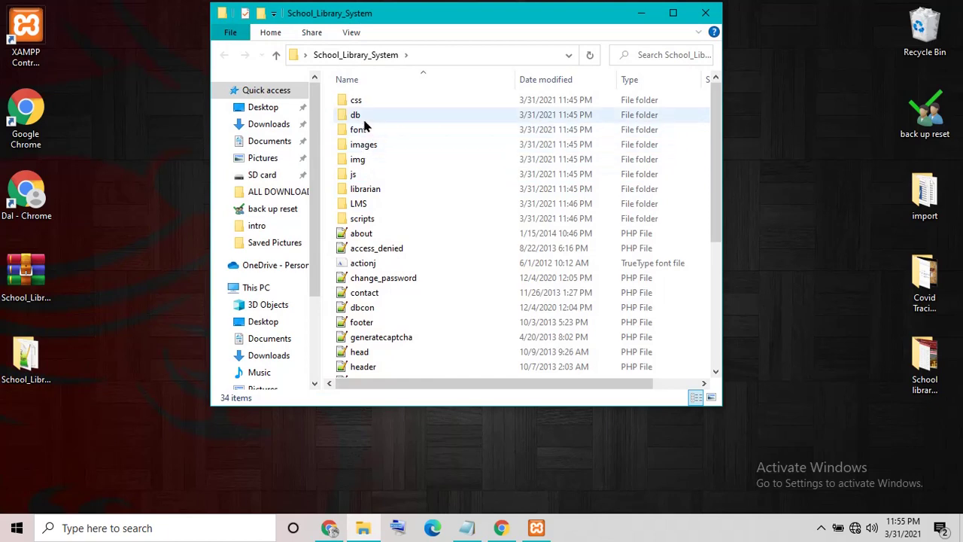
{"action": "double_click", "coordinate": [366, 118]}
{"action": "left_click", "coordinate": [378, 117]}
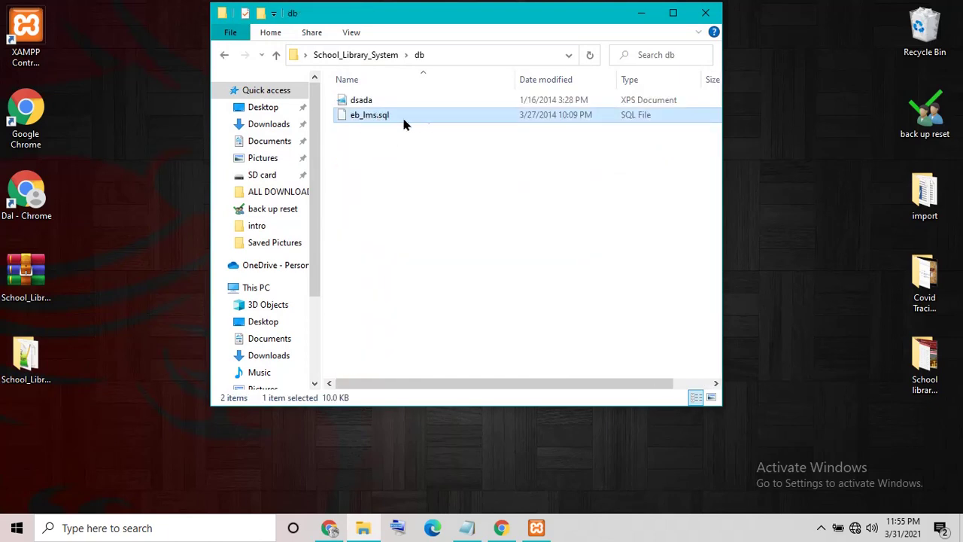
Step: Choose eb_lms.sql from Desktop > School_Library_System > db as the import file
{"action": "left_click", "coordinate": [500, 527]}
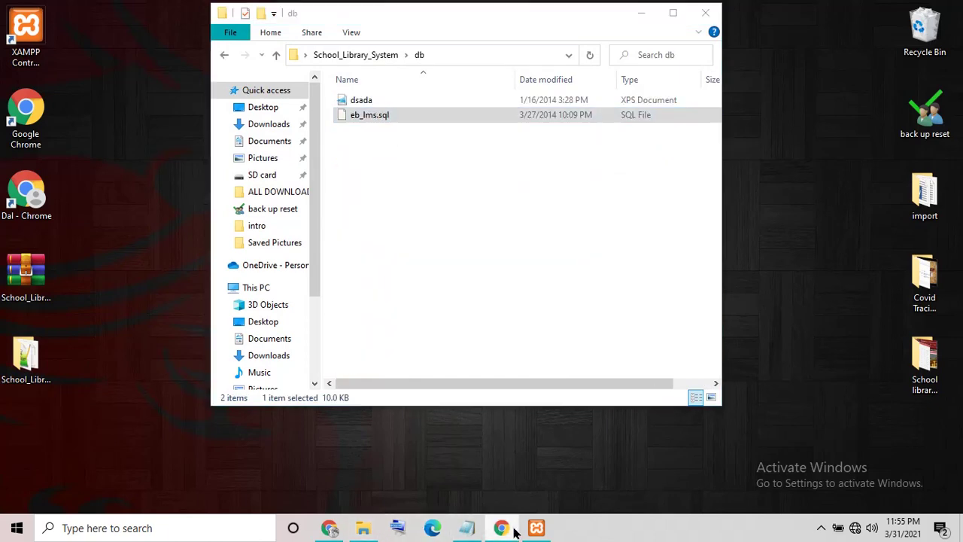
{"action": "left_click", "coordinate": [368, 236]}
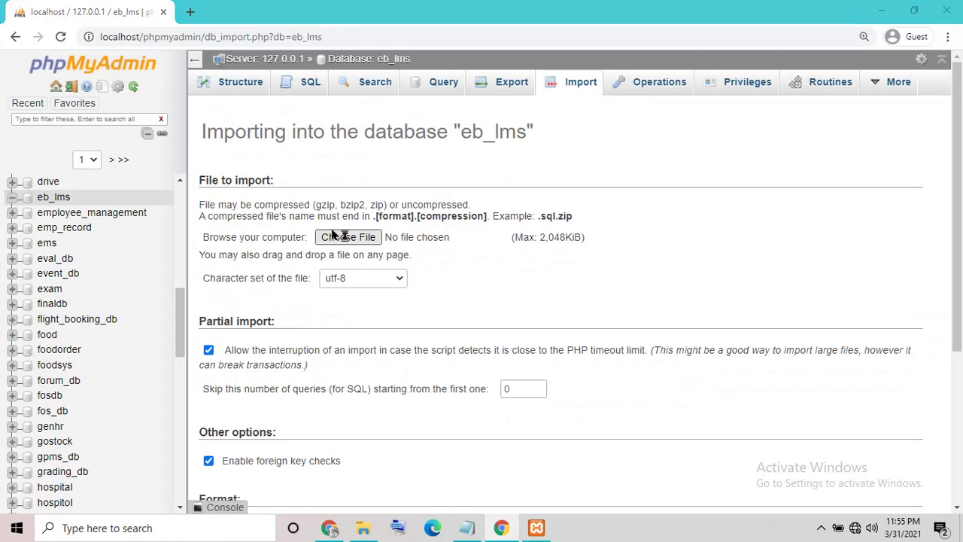
{"action": "left_click", "coordinate": [65, 123]}
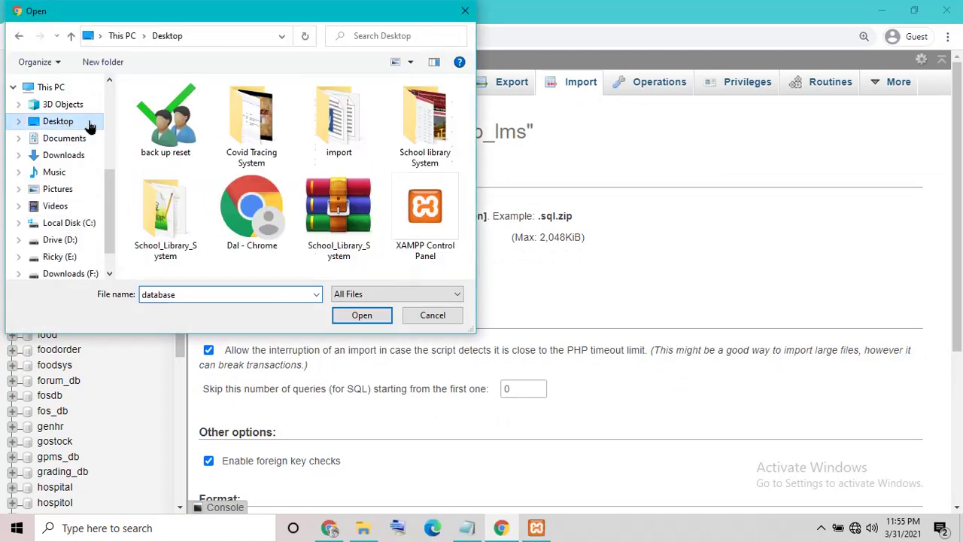
{"action": "double_click", "coordinate": [184, 214]}
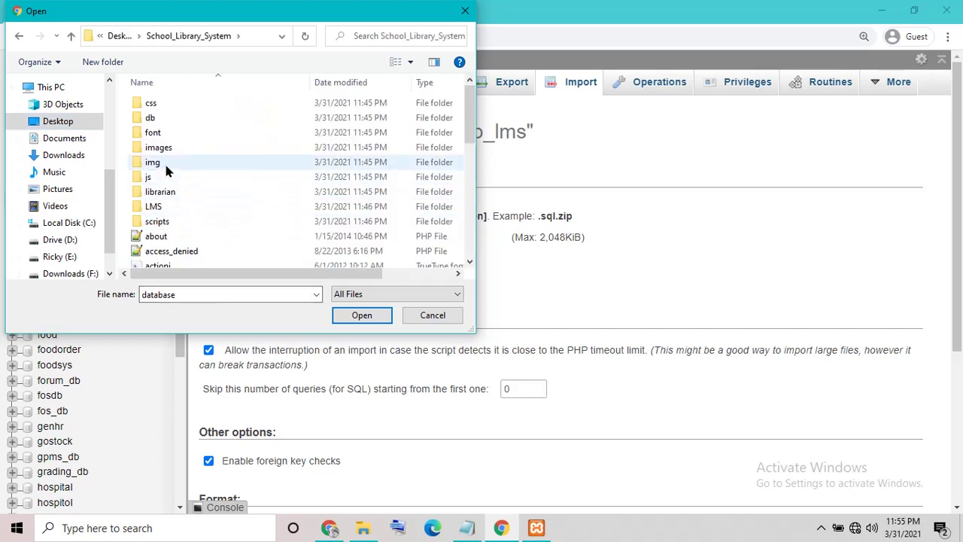
{"action": "left_click", "coordinate": [158, 122]}
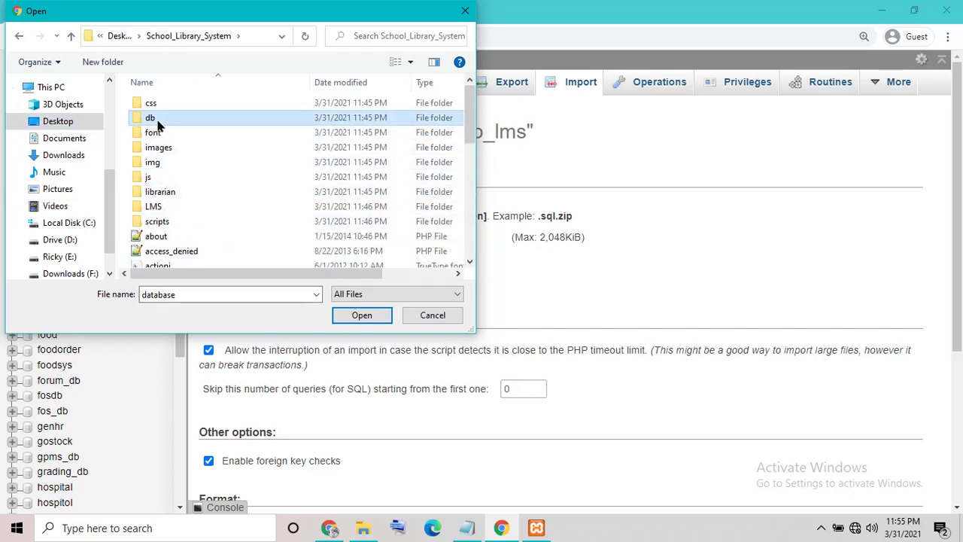
{"action": "double_click", "coordinate": [200, 118]}
{"action": "left_click", "coordinate": [167, 121]}
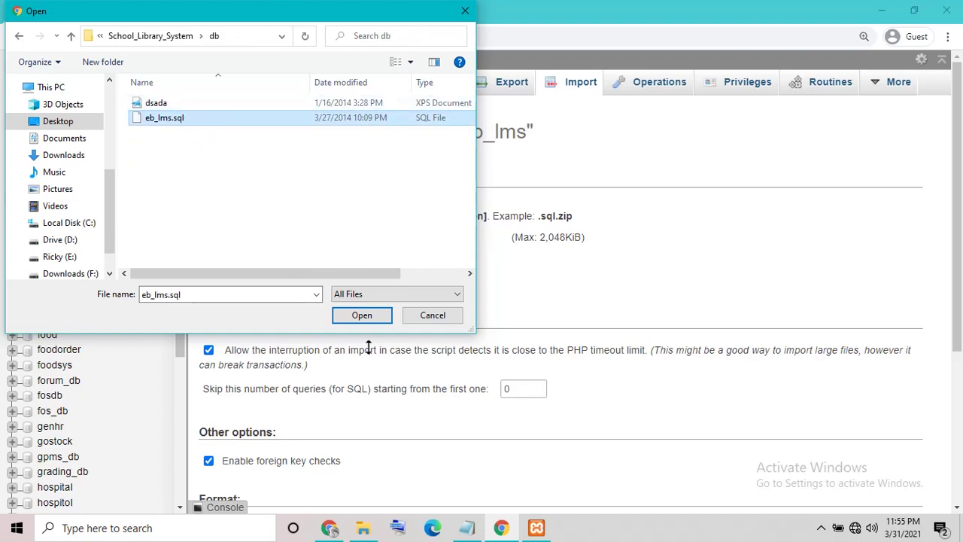
Step: Confirm eb_lms.sql and run the import into eb_lms
{"action": "left_click", "coordinate": [348, 320]}
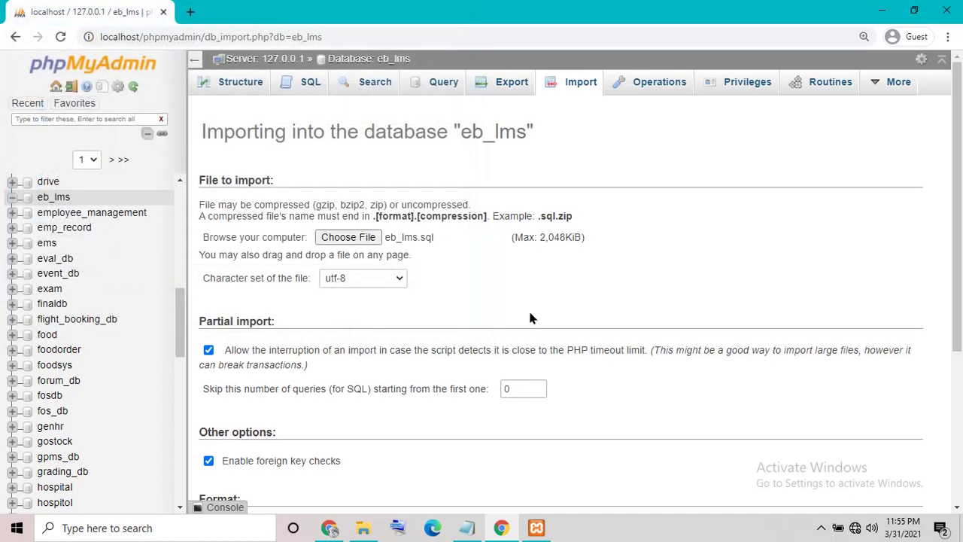
{"action": "left_click_drag", "start_coordinate": [957, 179], "coordinate": [959, 328]}
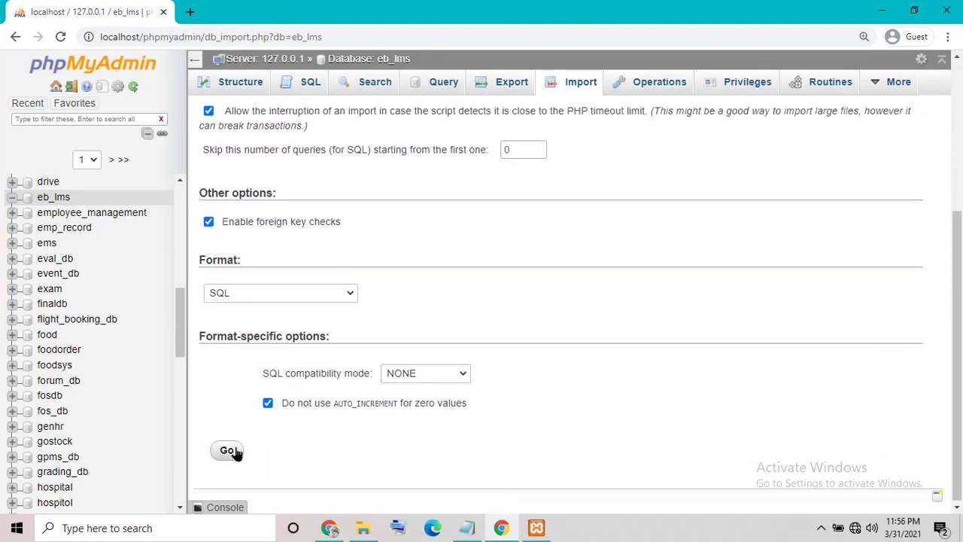
{"action": "left_click", "coordinate": [228, 452]}
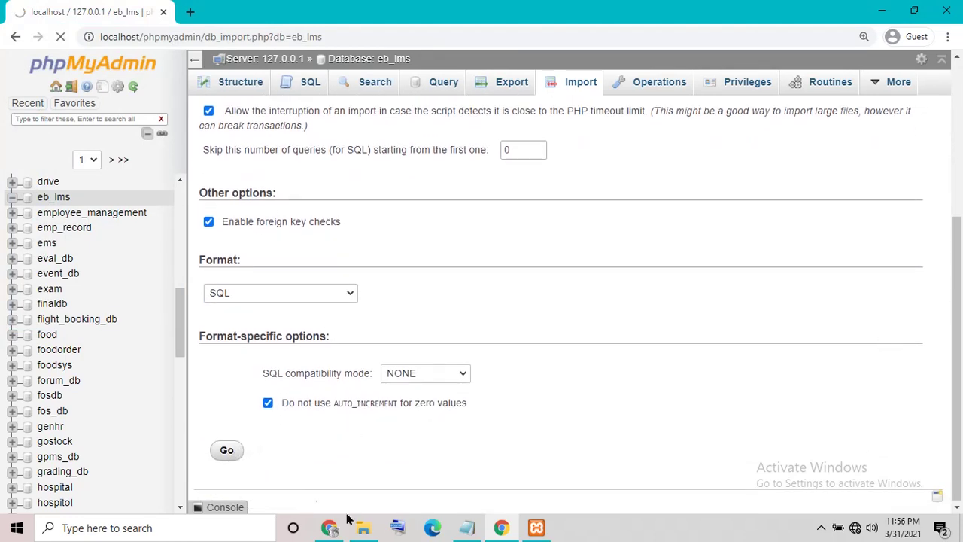
Step: Replace the note text with 'wait to sucees import'
{"action": "left_click", "coordinate": [466, 528]}
{"action": "key", "text": "ctrl+a"}
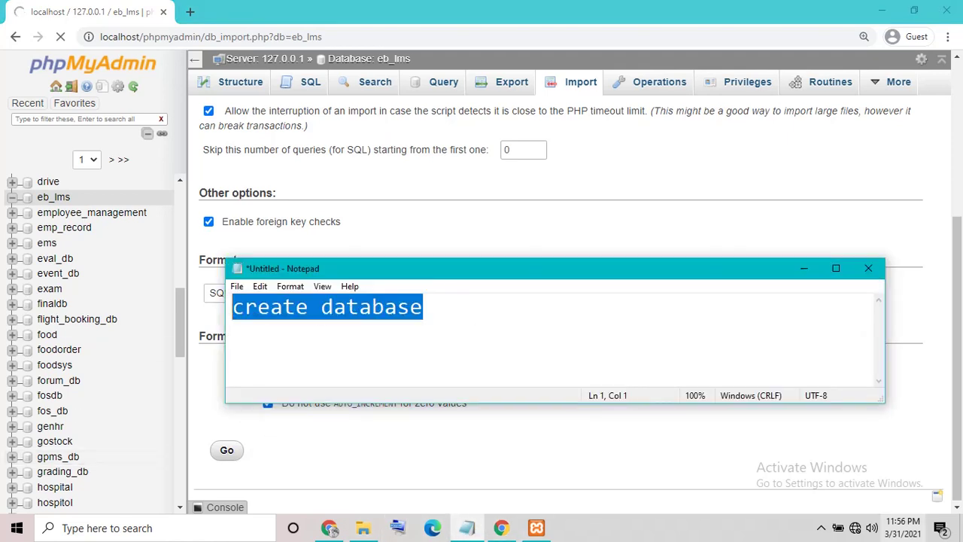
{"action": "type", "text": "wait to u"}
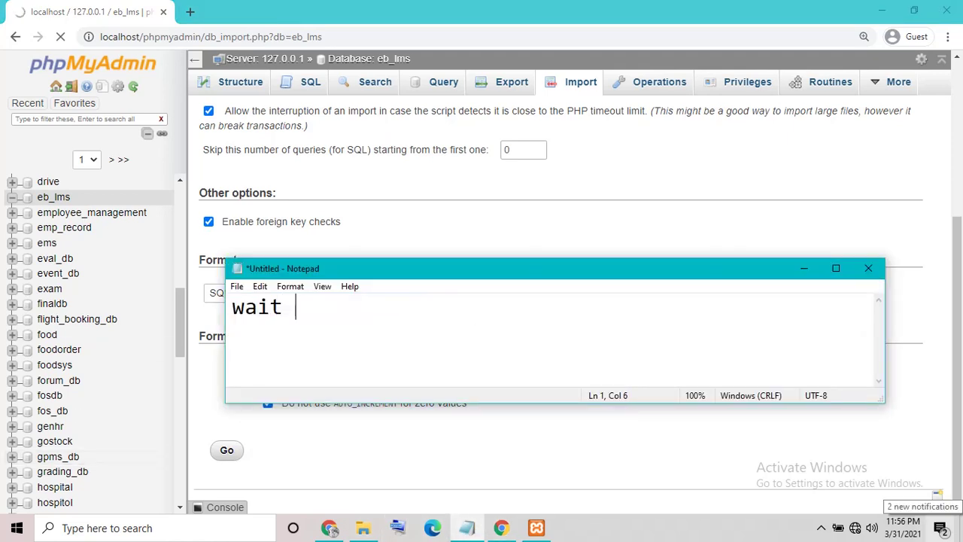
{"action": "key", "text": "BackSpace"}
{"action": "type", "text": "su"}
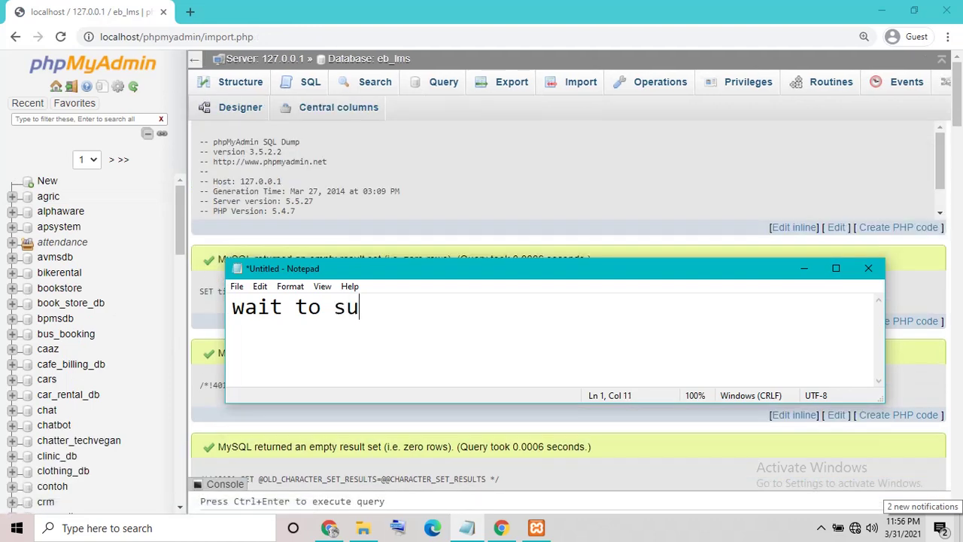
{"action": "type", "text": "cees imopo"}
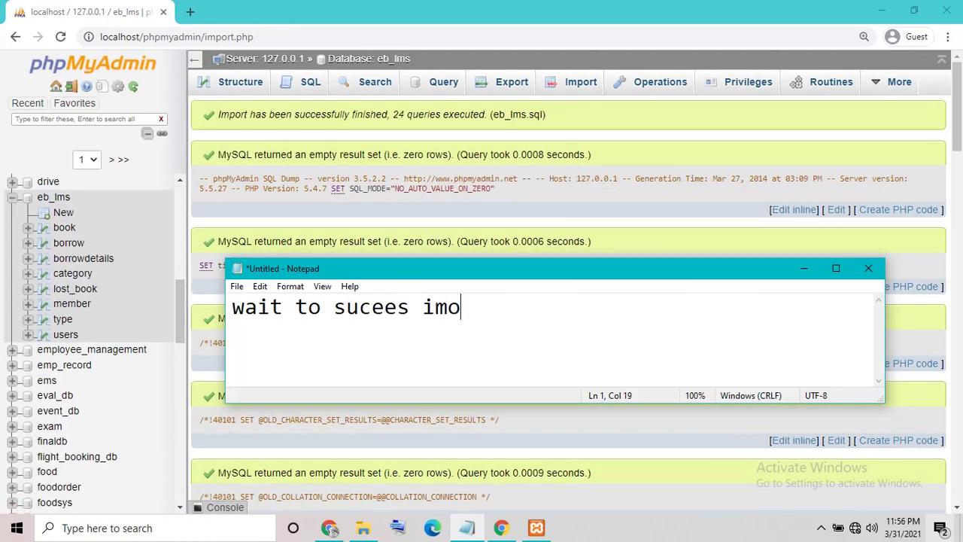
{"action": "key", "text": "BackSpace"}
{"action": "key", "text": "BackSpace"}
{"action": "key", "text": "BackSpace"}
{"action": "type", "text": "port"}
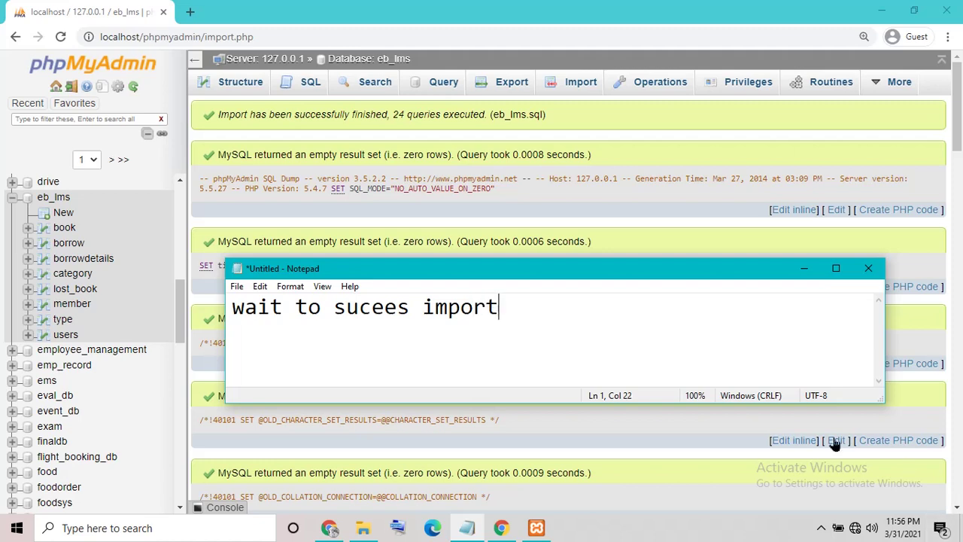
Step: Hide the note and browse the imported book, borrow, borrowdetails, category and lost_book tables
{"action": "left_click", "coordinate": [803, 268]}
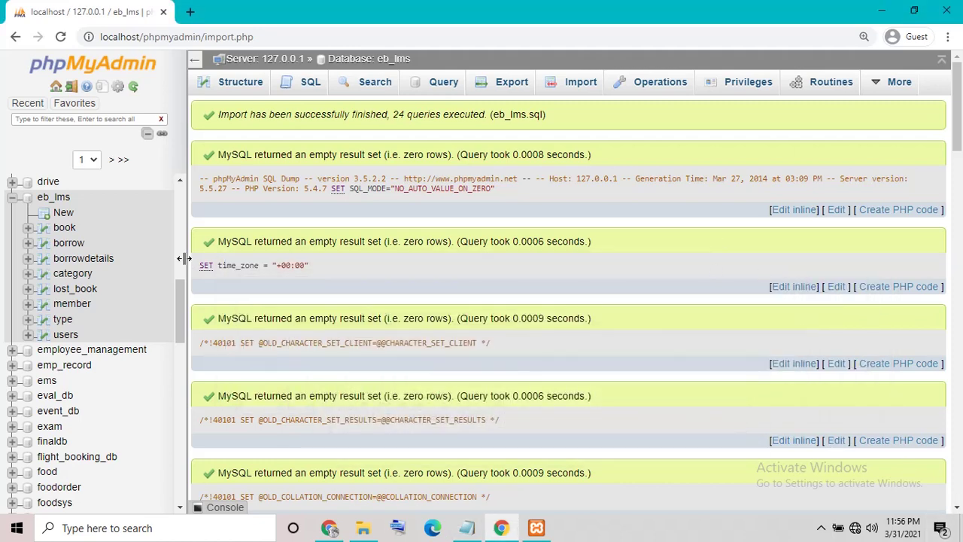
{"action": "left_click", "coordinate": [61, 216]}
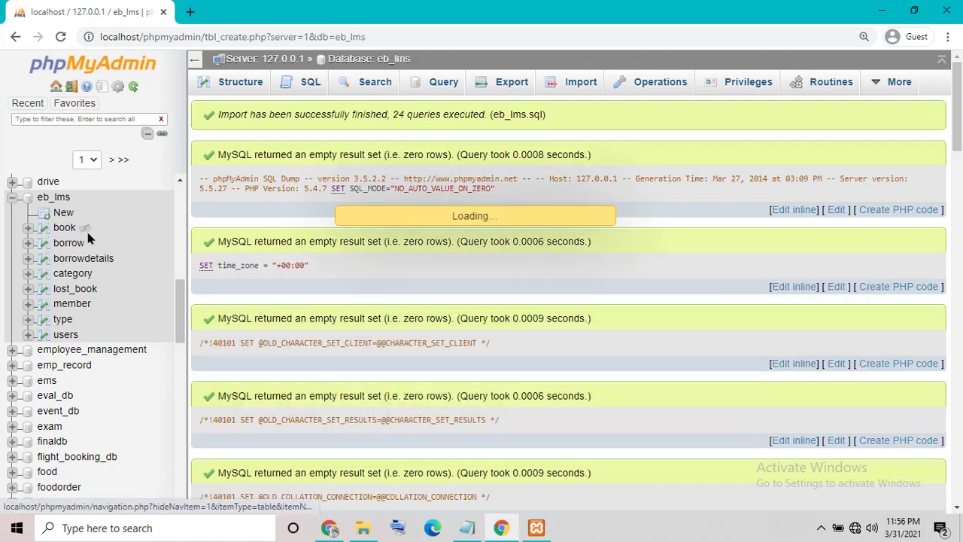
{"action": "left_click", "coordinate": [65, 229]}
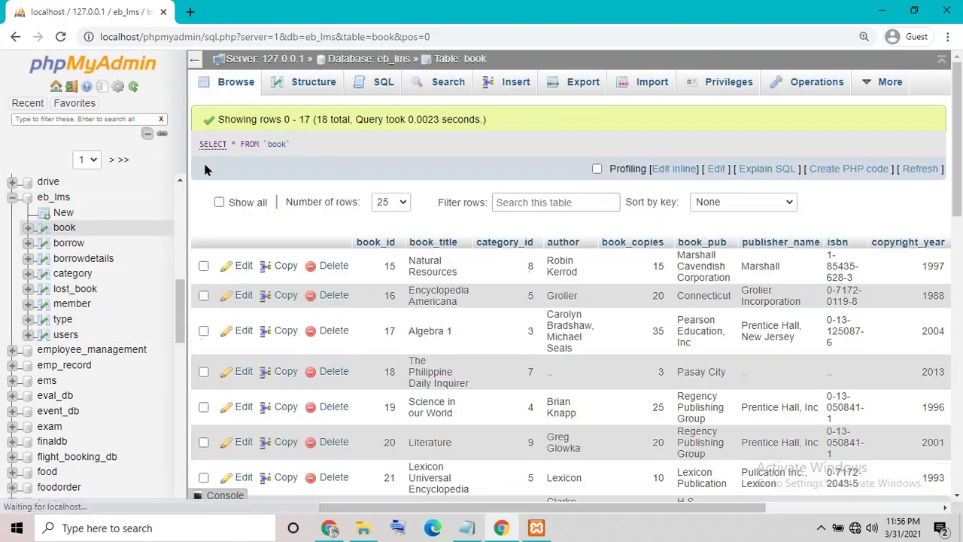
{"action": "left_click", "coordinate": [64, 249]}
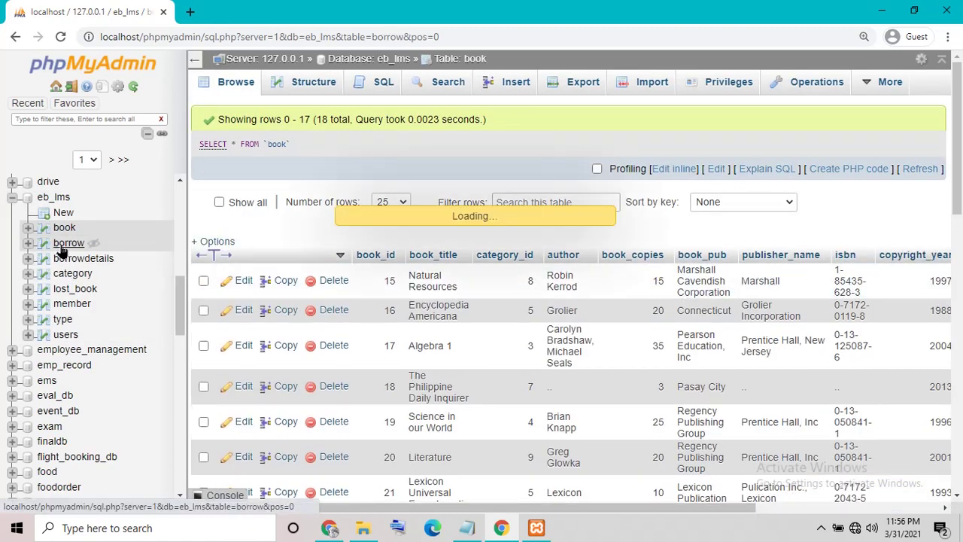
{"action": "left_click", "coordinate": [70, 263]}
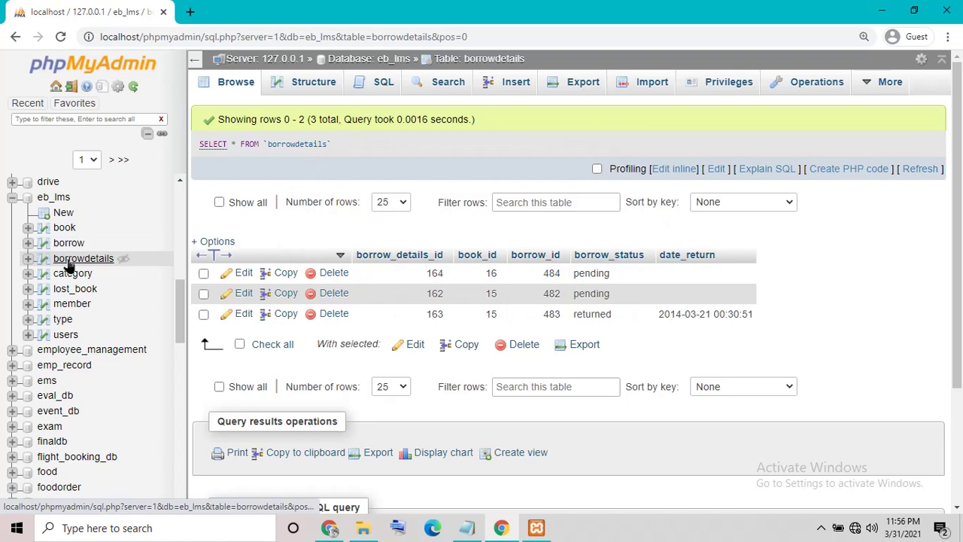
{"action": "left_click", "coordinate": [77, 275]}
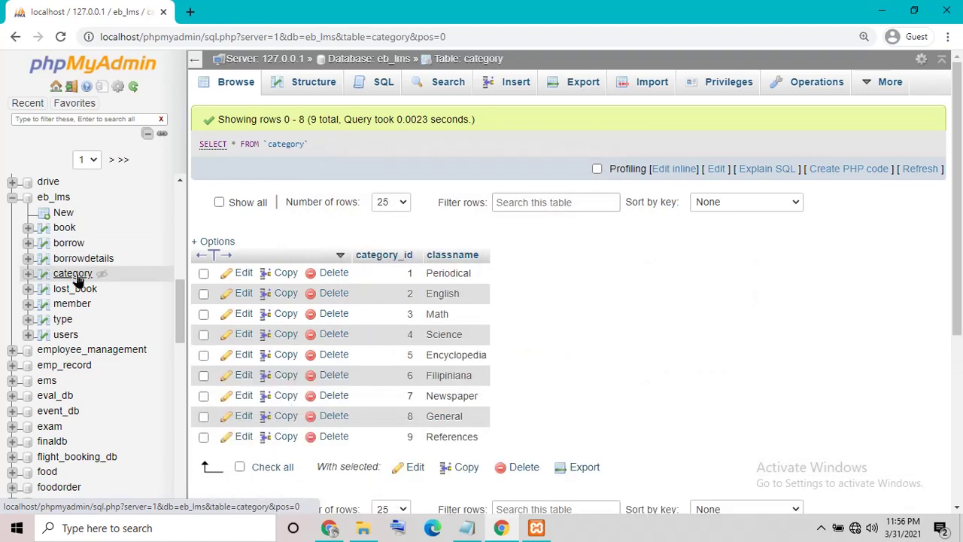
{"action": "left_click", "coordinate": [73, 291]}
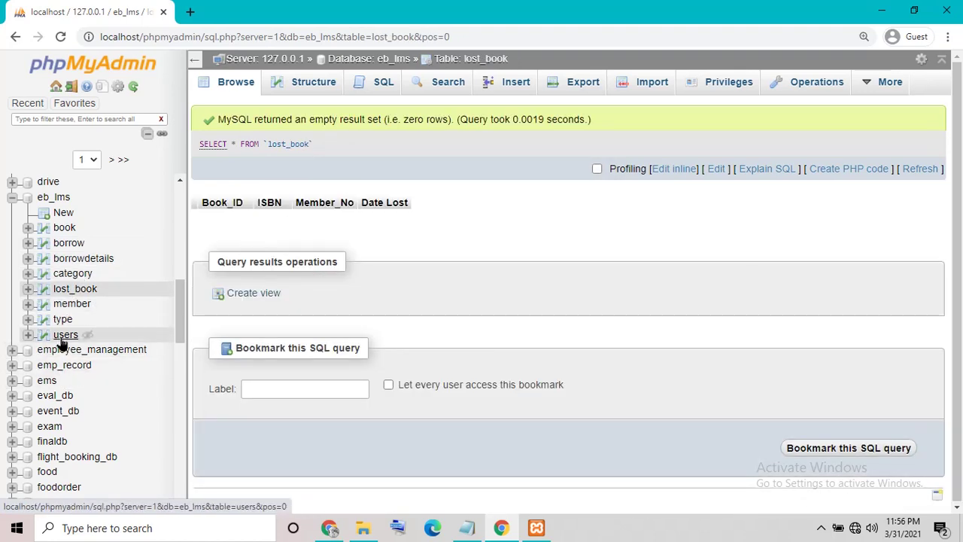
Step: Open the users table to reveal the admin account's password, then revisit lost_book
{"action": "left_click", "coordinate": [63, 337]}
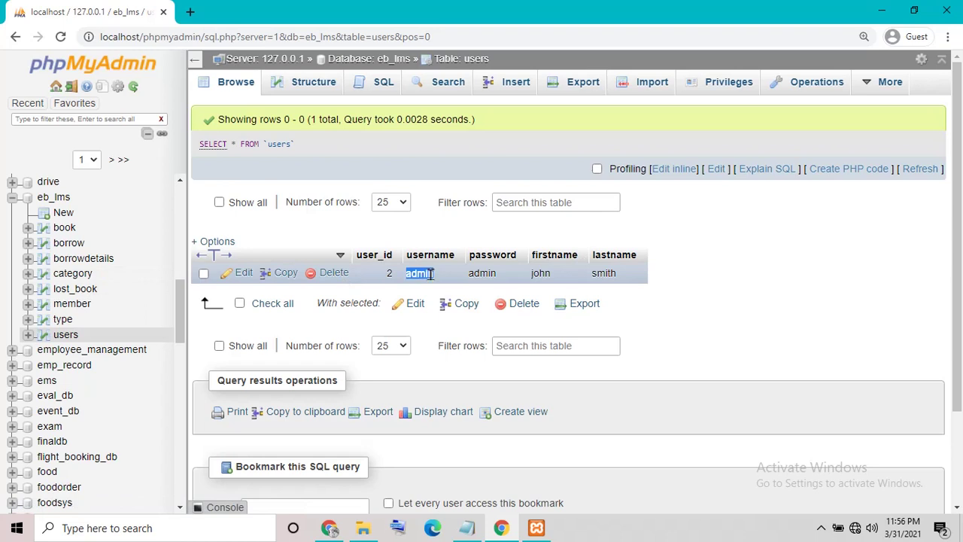
{"action": "double_click", "coordinate": [494, 273]}
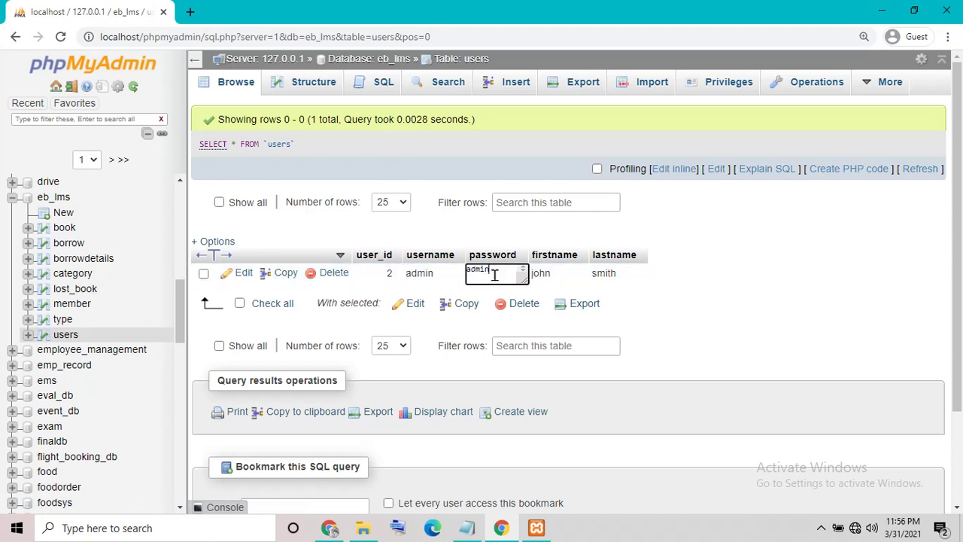
{"action": "left_click", "coordinate": [63, 291]}
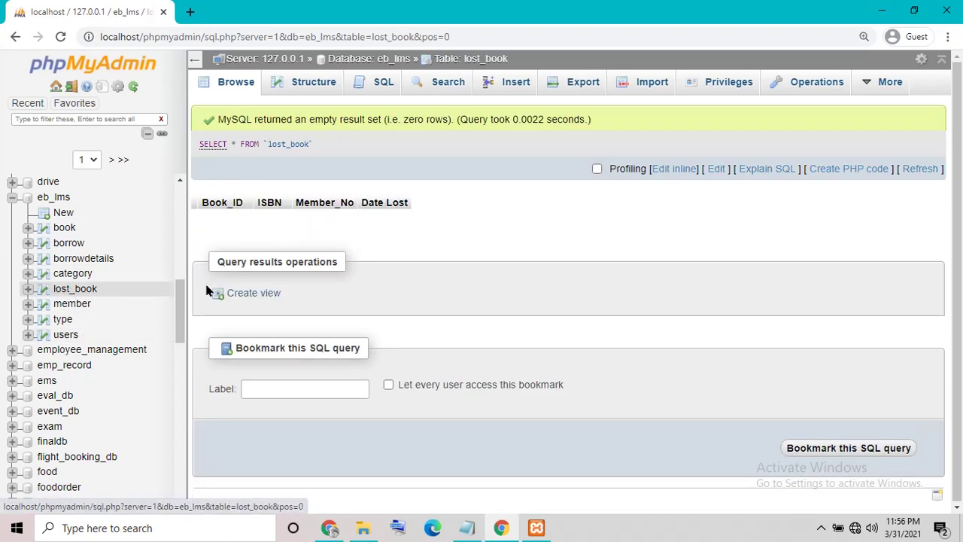
Step: Minimize Chrome, close the db folder window and bring Notepad back up
{"action": "left_click", "coordinate": [882, 11]}
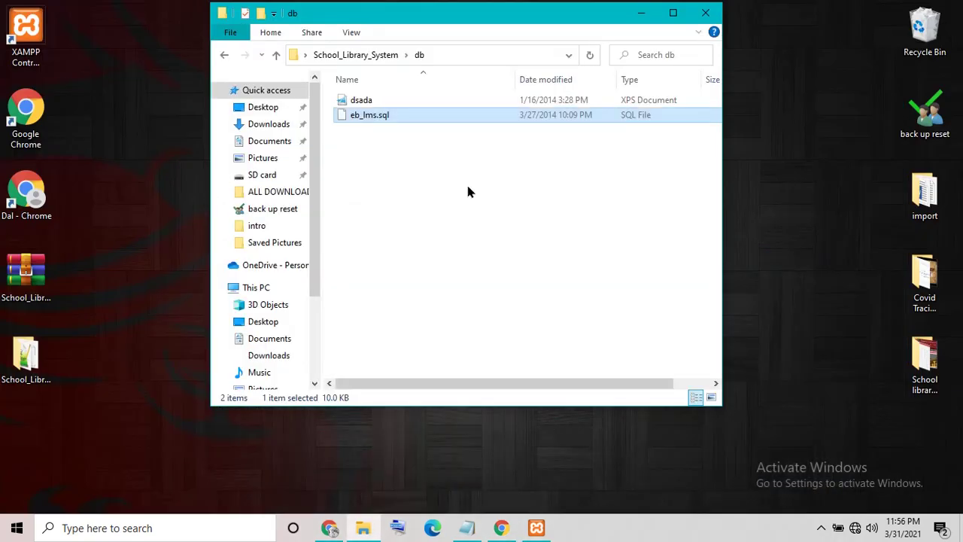
{"action": "left_click", "coordinate": [704, 13]}
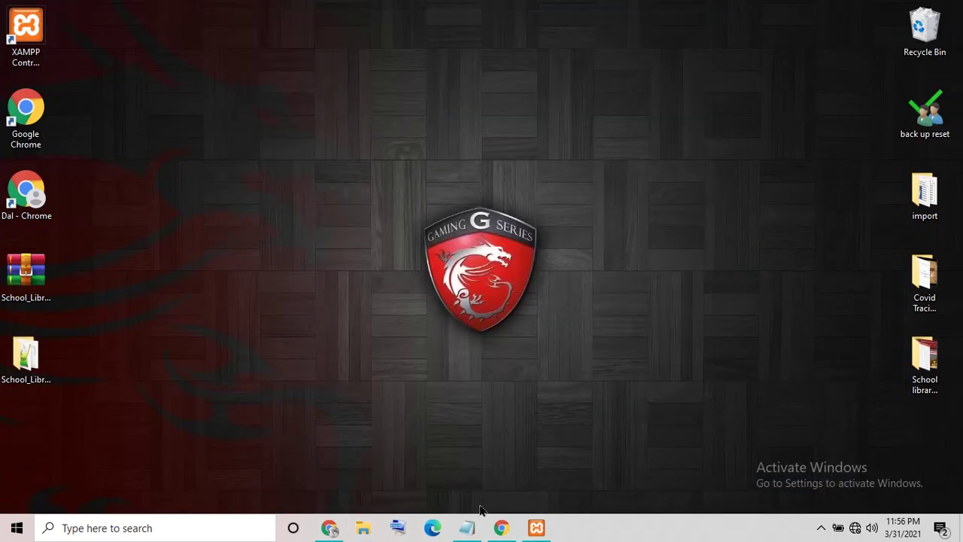
{"action": "left_click", "coordinate": [466, 528]}
Step: Rewrite the note as 'my xampp install in drive E', hide Notepad, and select the School_Library_System folder
{"action": "key", "text": "ctrl+a"}
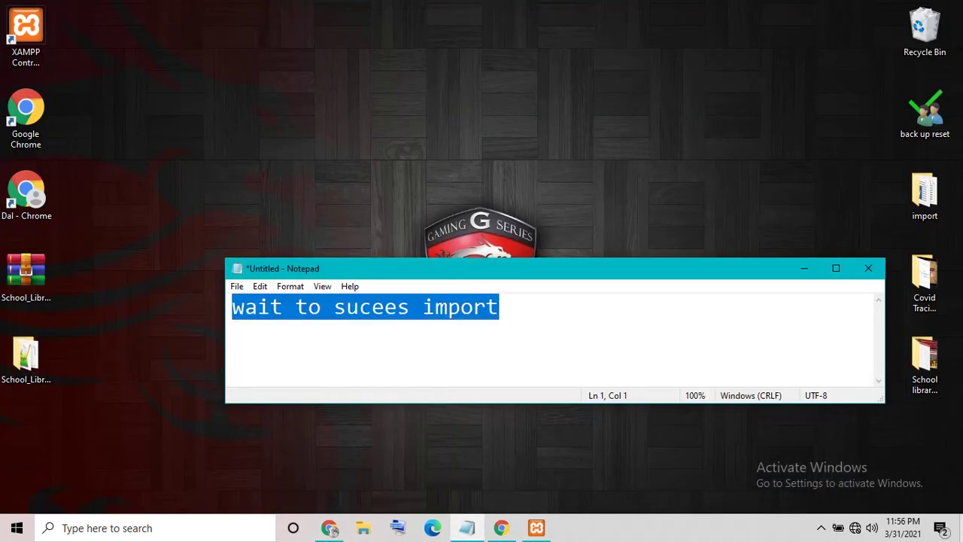
{"action": "key", "text": "BackSpace"}
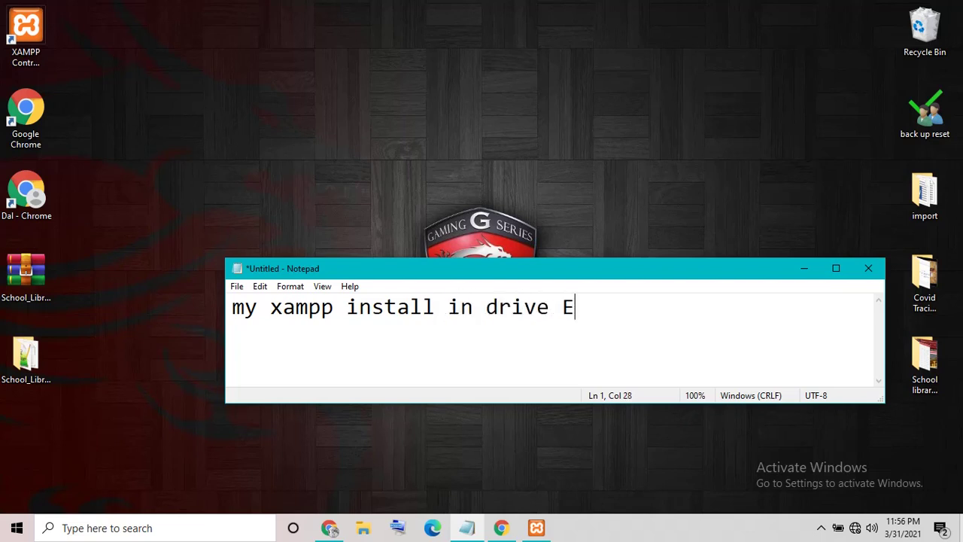
{"action": "left_click", "coordinate": [804, 269]}
{"action": "left_click", "coordinate": [34, 366]}
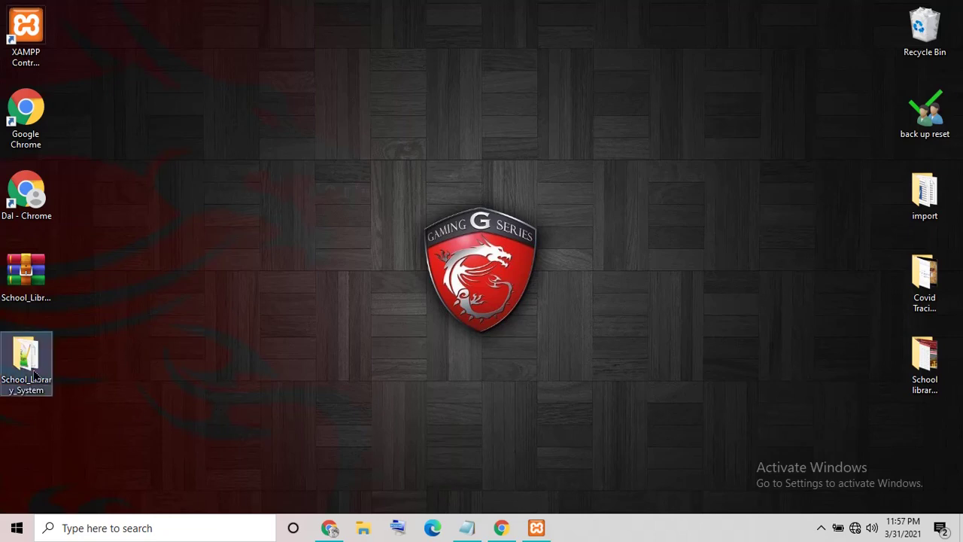
Step: Copy the School_Library_System desktop folder and open a maximized File Explorer window
{"action": "right_click", "coordinate": [34, 367]}
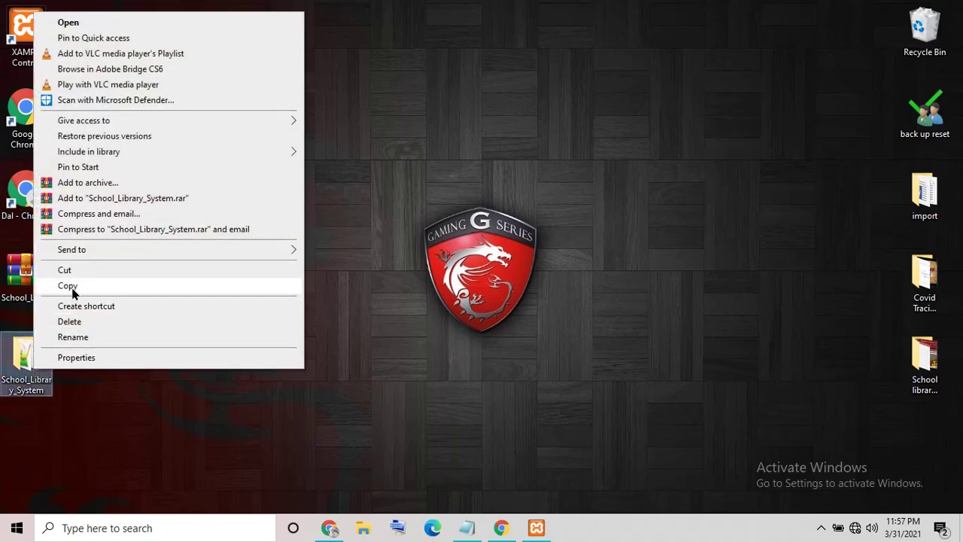
{"action": "left_click", "coordinate": [73, 290]}
{"action": "left_click", "coordinate": [371, 532]}
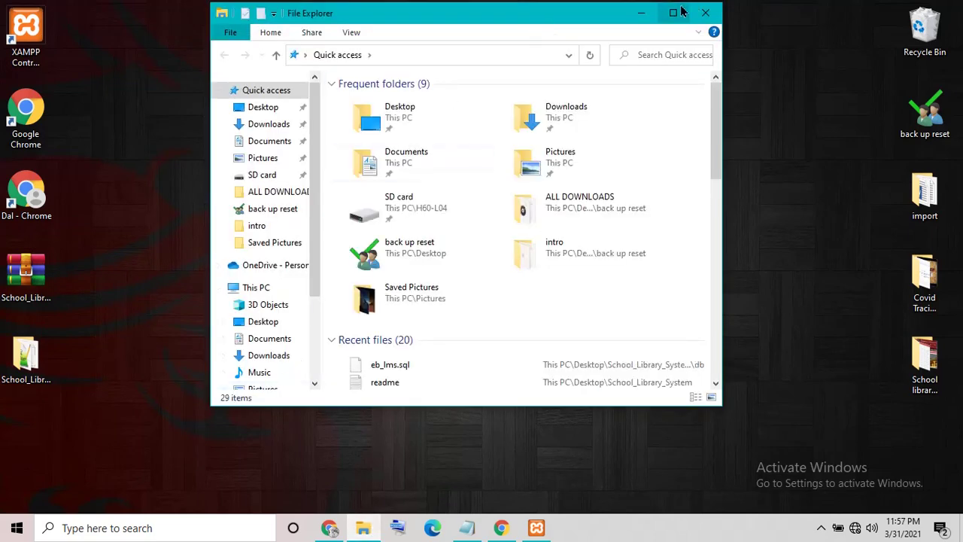
{"action": "left_click", "coordinate": [670, 10]}
Step: Paste the project folder into htdocs under Ricky (E:)\1xampp
{"action": "left_click", "coordinate": [44, 279]}
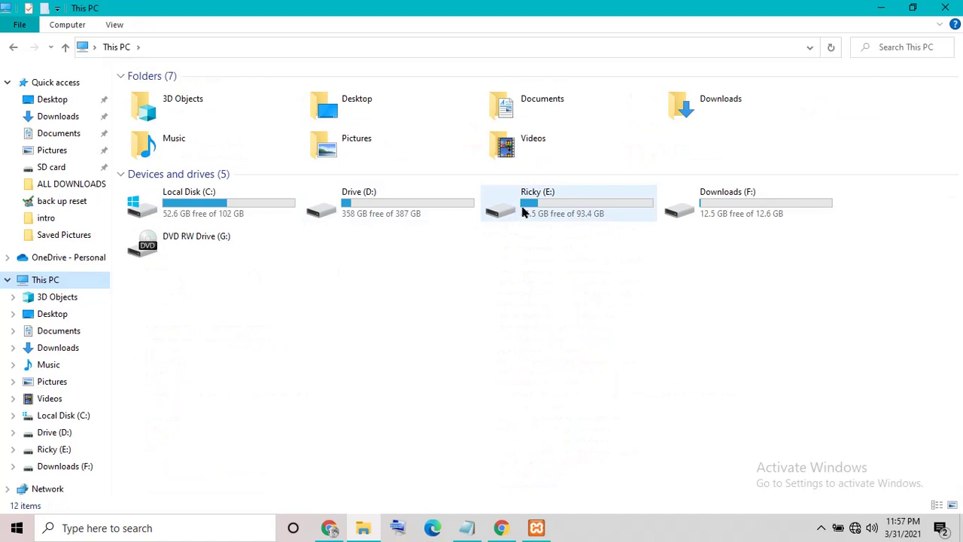
{"action": "double_click", "coordinate": [524, 212]}
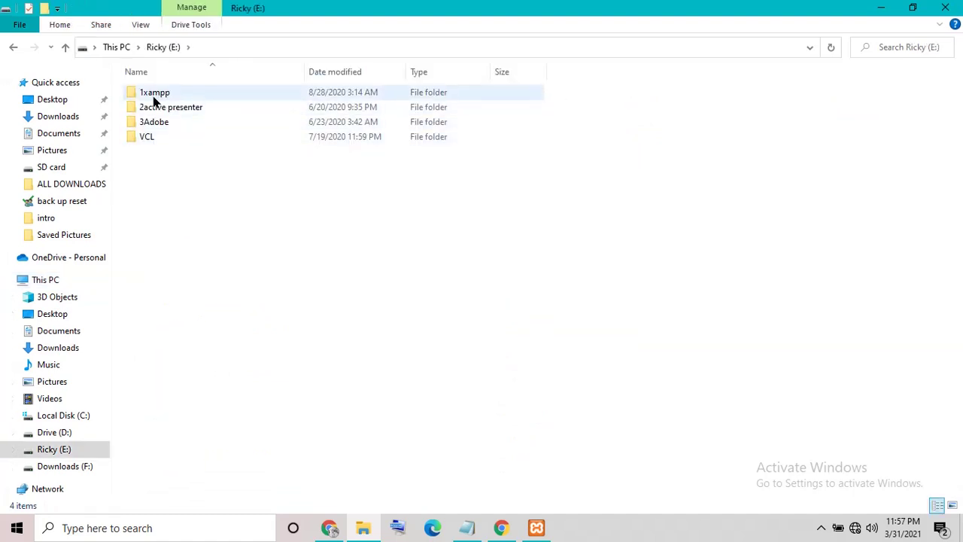
{"action": "double_click", "coordinate": [155, 97]}
{"action": "left_click", "coordinate": [154, 170]}
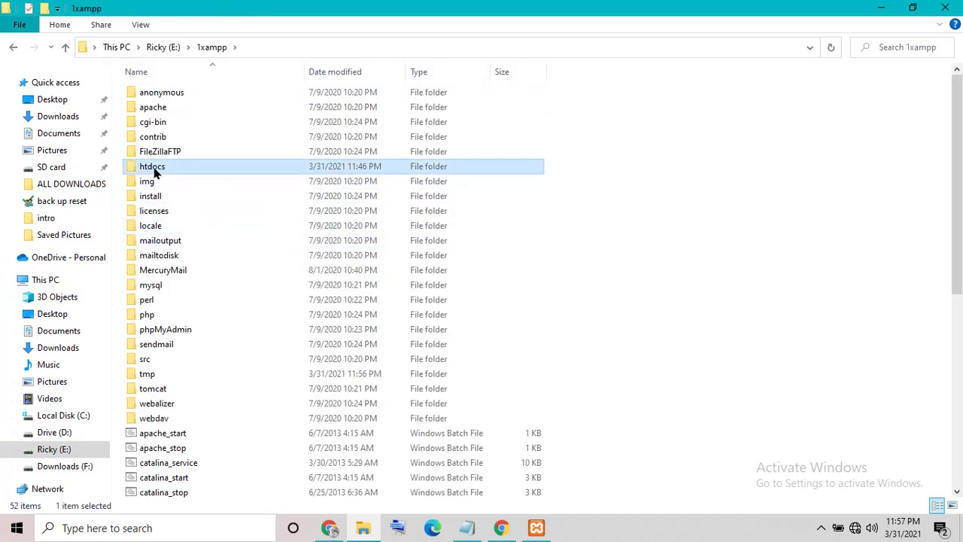
{"action": "double_click", "coordinate": [154, 170]}
{"action": "right_click", "coordinate": [720, 206]}
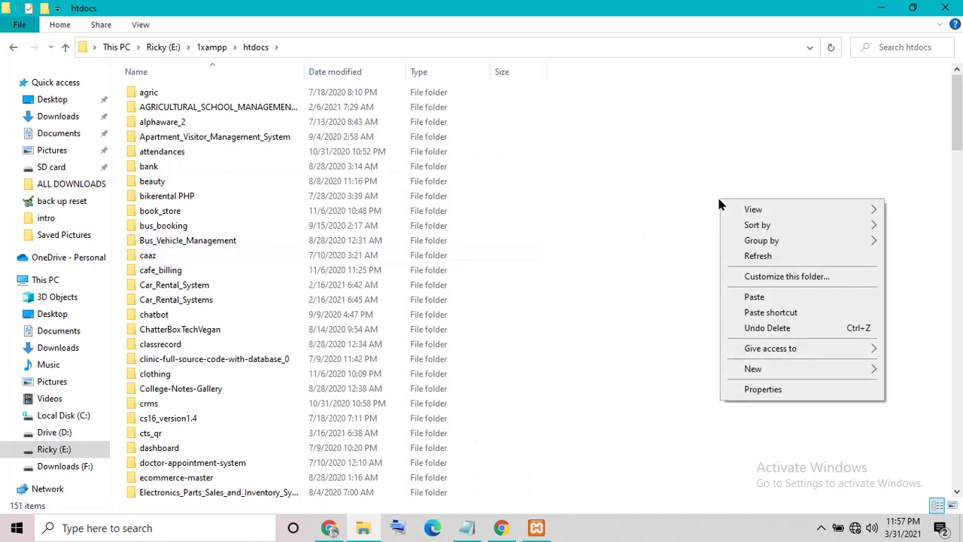
{"action": "left_click", "coordinate": [755, 298]}
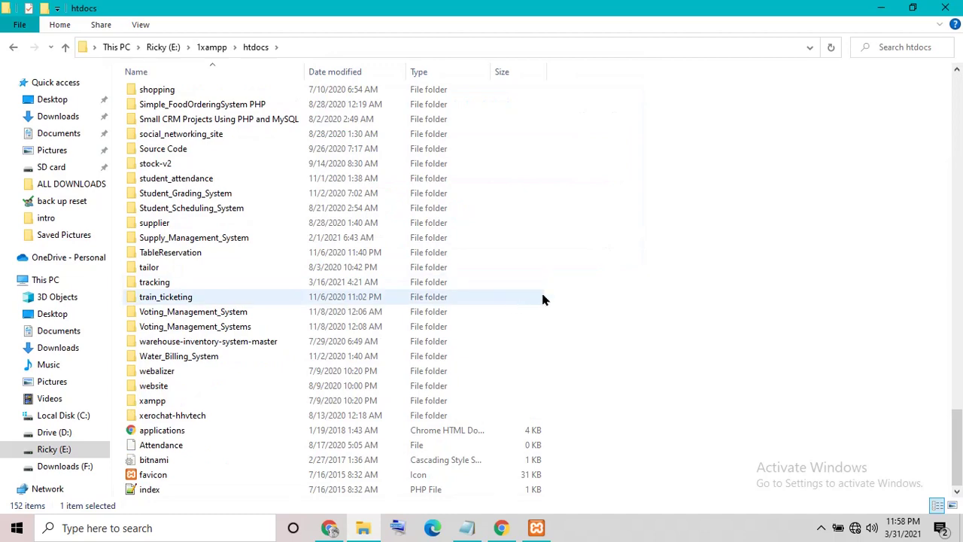
Step: Open htdocs\School_Library_System and copy its full path E:\1xampp\htdocs\School_Library_System
{"action": "scroll", "coordinate": [817, 433], "scroll_direction": "up", "scroll_amount": 9}
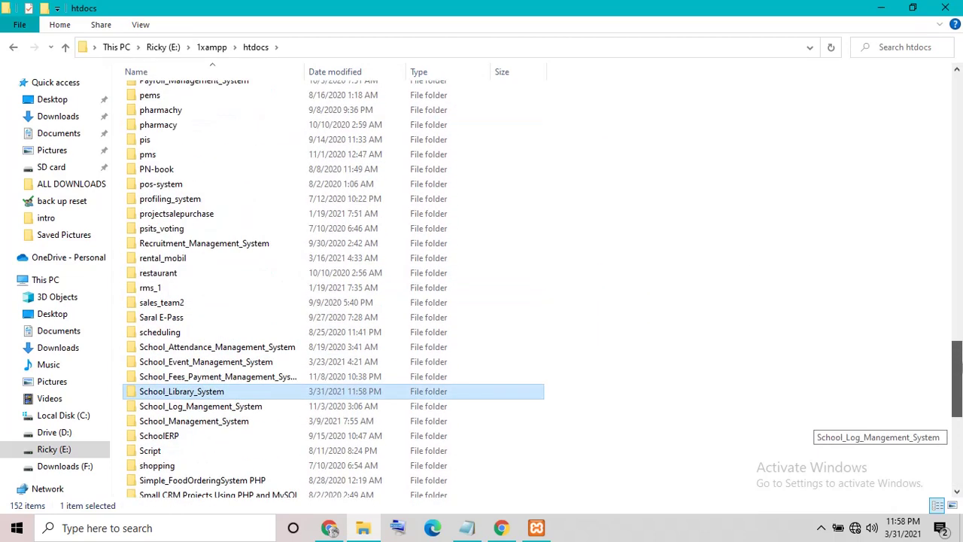
{"action": "double_click", "coordinate": [203, 399]}
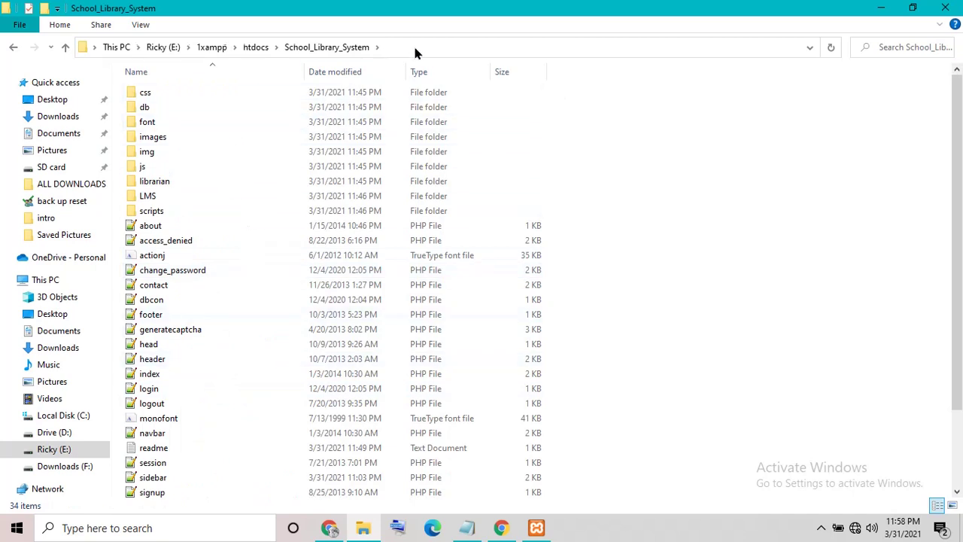
{"action": "left_click", "coordinate": [416, 51]}
{"action": "right_click", "coordinate": [178, 47]}
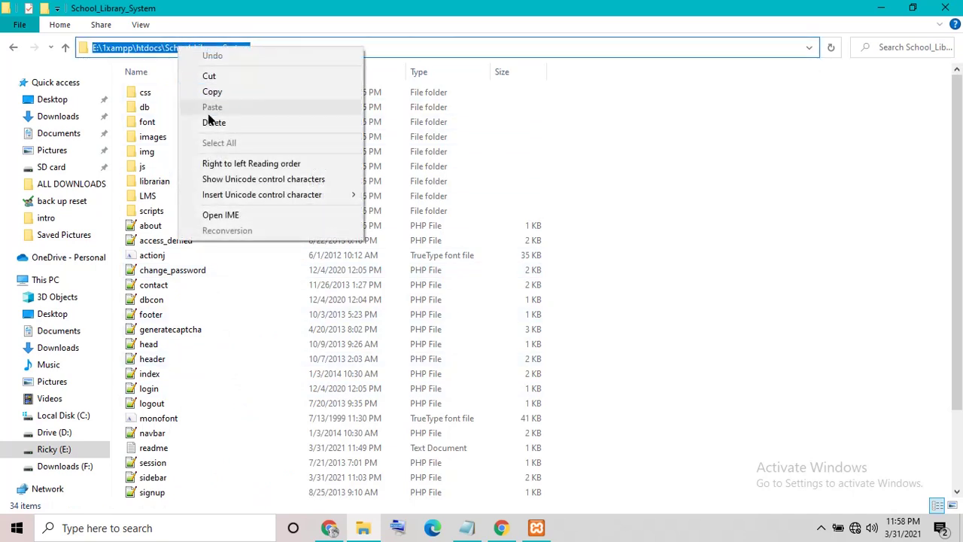
{"action": "left_click", "coordinate": [215, 94]}
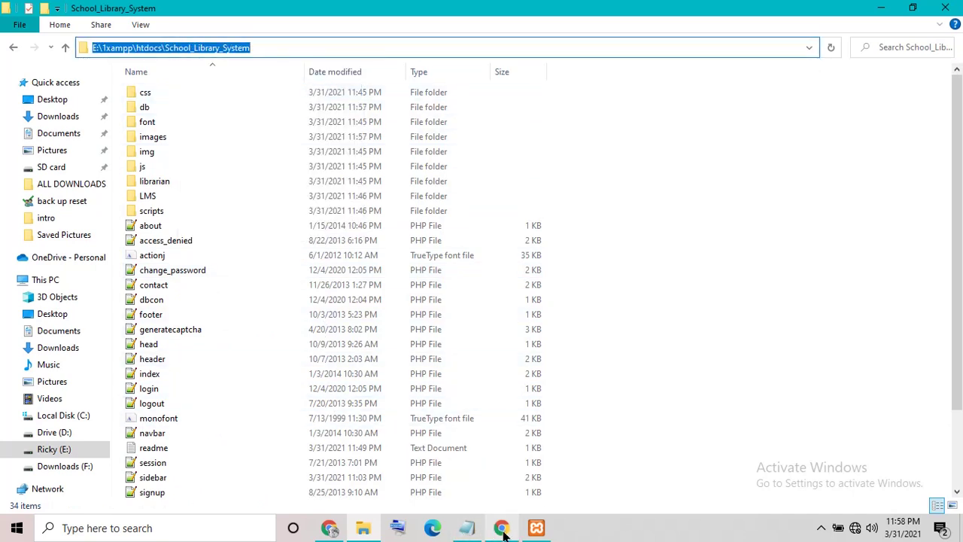
{"action": "left_click", "coordinate": [501, 527]}
Step: Load localhost/School_Library_System in a new Chrome tab, then return to the project folder
{"action": "left_click", "coordinate": [192, 12]}
{"action": "right_click", "coordinate": [208, 37]}
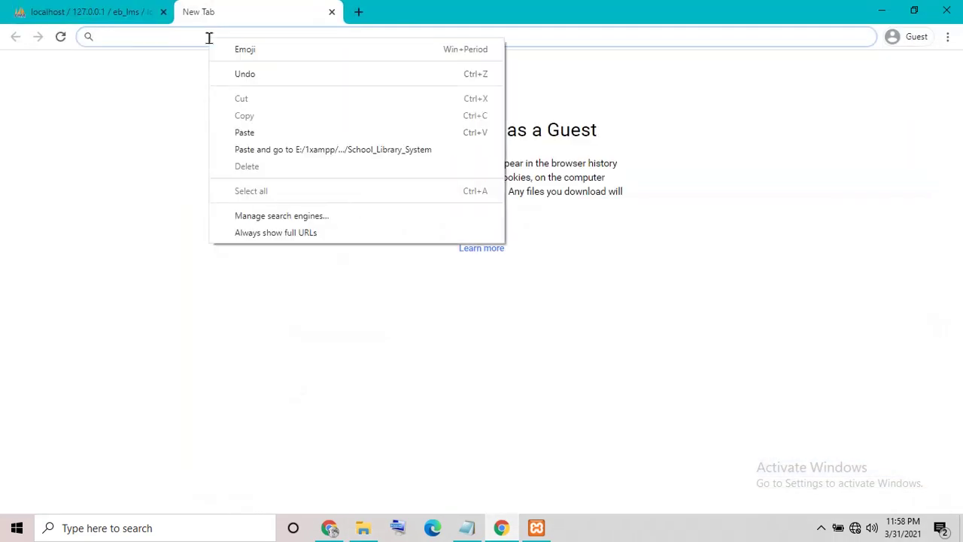
{"action": "left_click", "coordinate": [244, 133]}
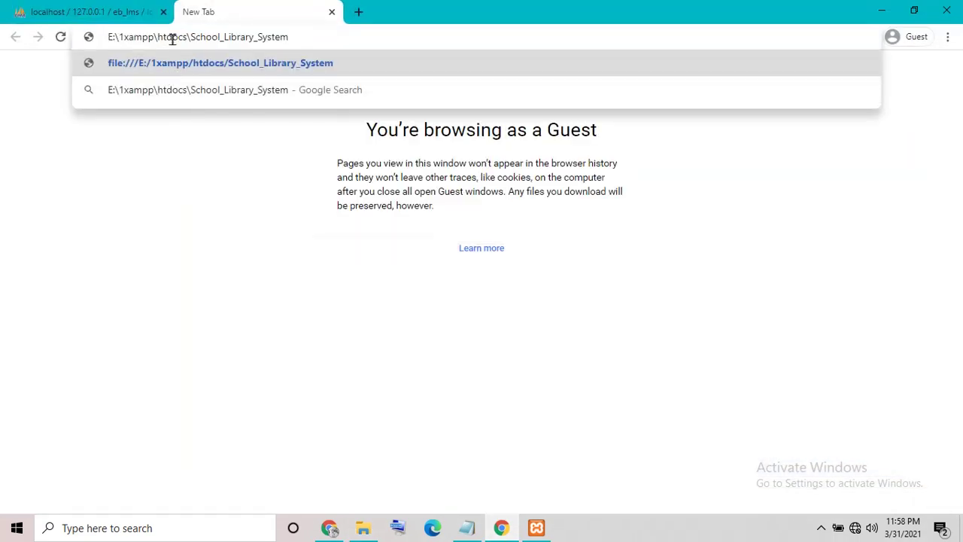
{"action": "left_click_drag", "start_coordinate": [187, 42], "coordinate": [2, 43]}
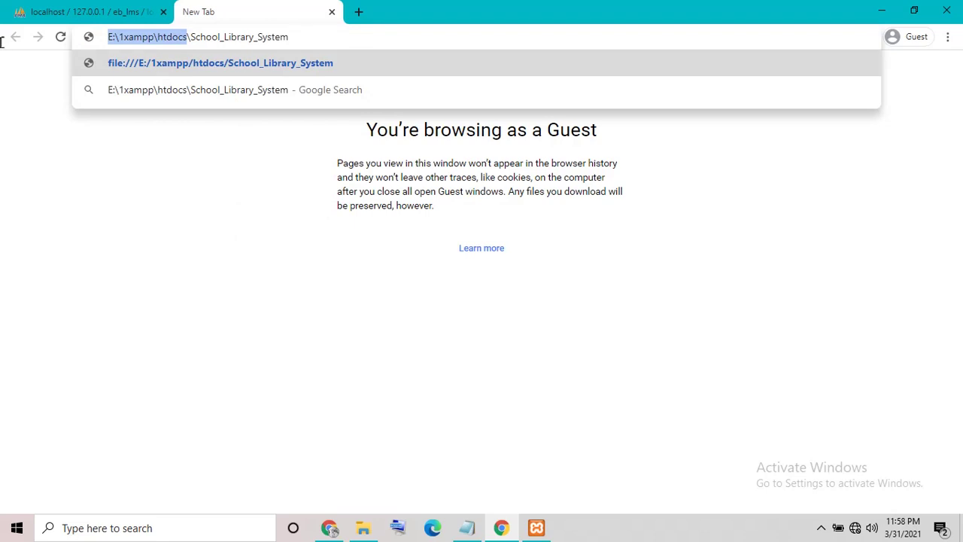
{"action": "key", "text": "BackSpace"}
{"action": "type", "text": "localhost"}
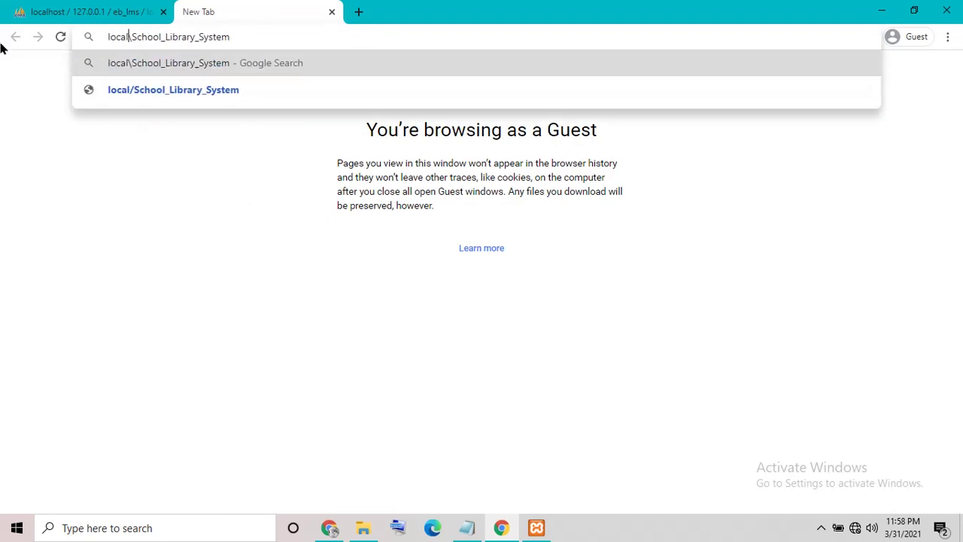
{"action": "key", "text": "Return"}
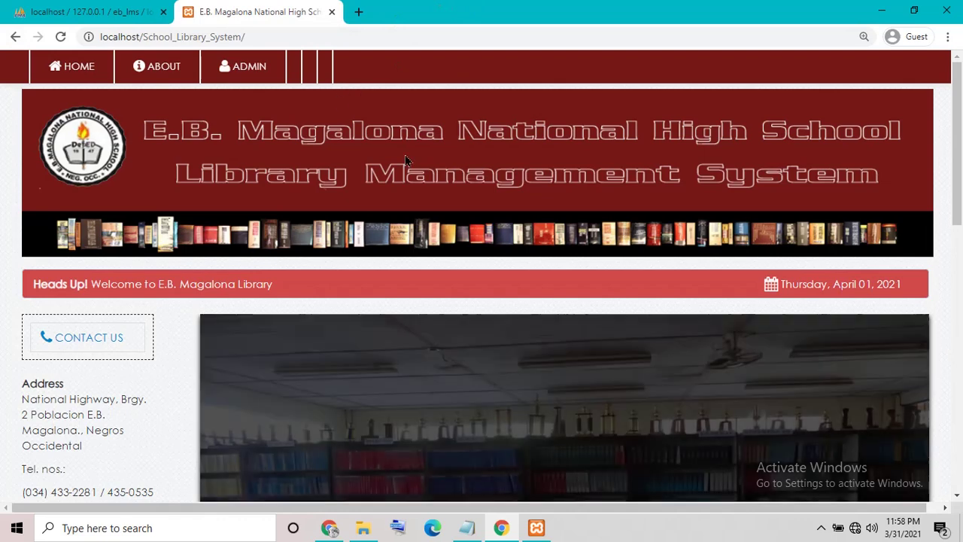
{"action": "left_click", "coordinate": [362, 527]}
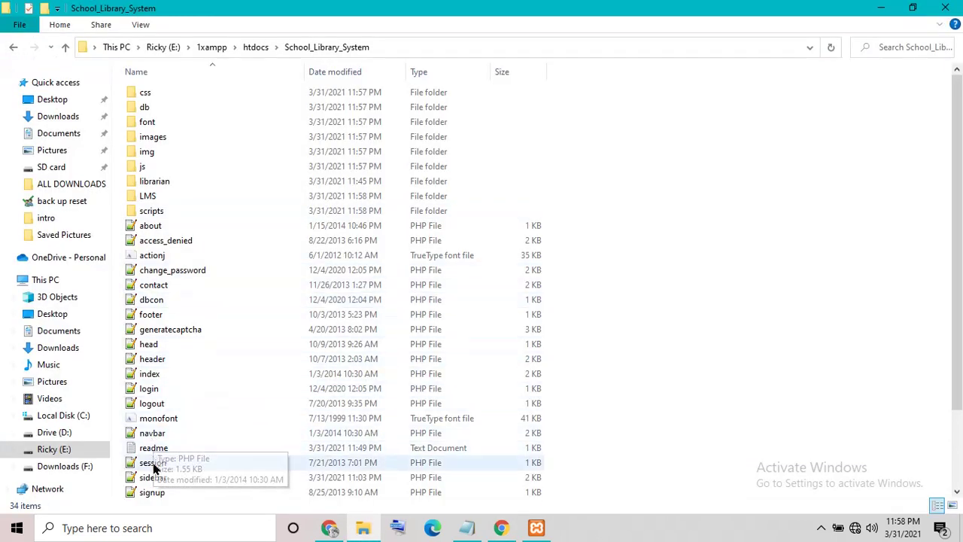
Step: Open index.php in Notepad++ and launch it in Chrome
{"action": "left_click", "coordinate": [157, 375]}
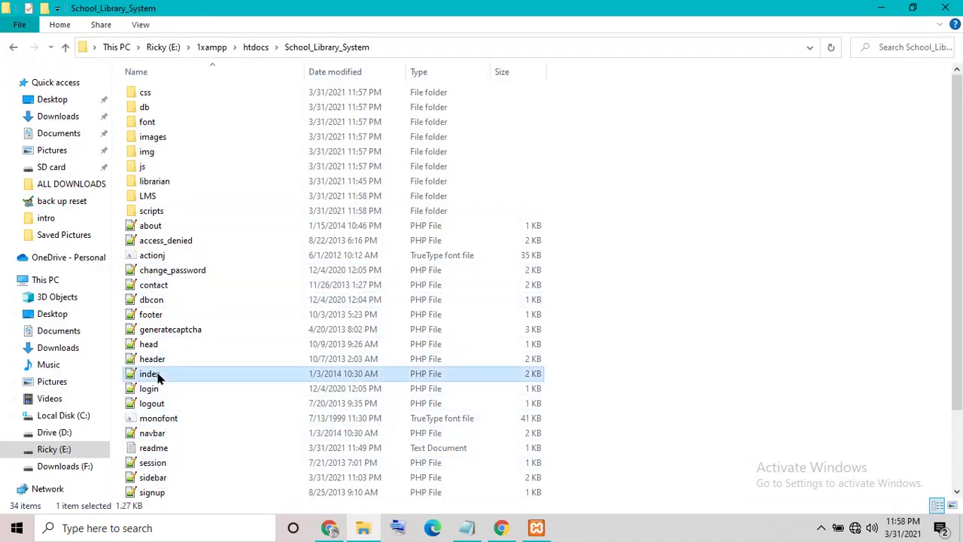
{"action": "right_click", "coordinate": [158, 376]}
{"action": "left_click", "coordinate": [191, 108]}
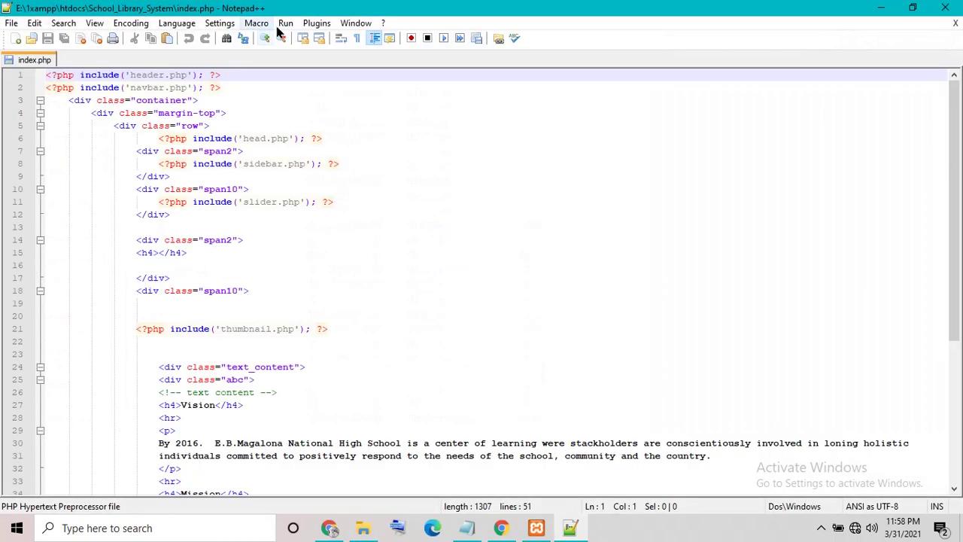
{"action": "left_click", "coordinate": [285, 23]}
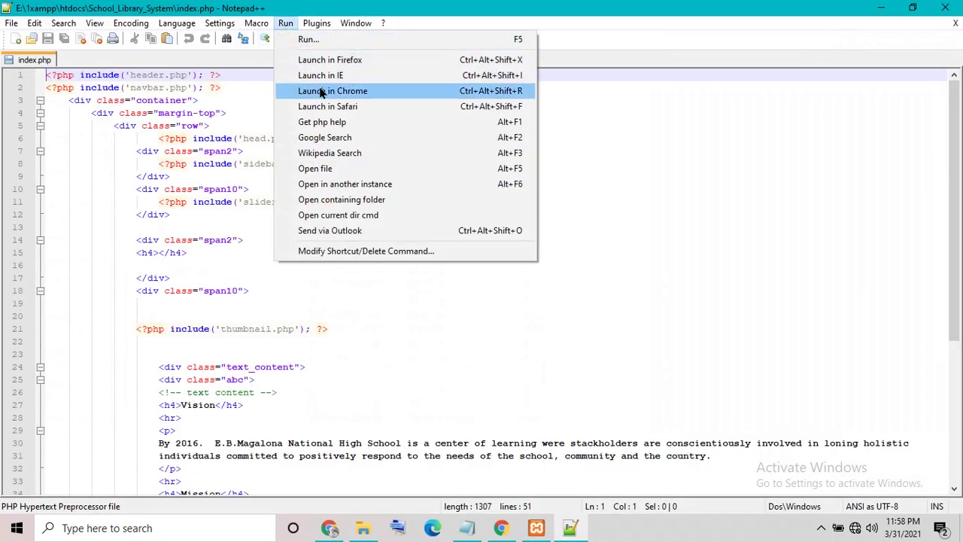
{"action": "left_click", "coordinate": [321, 91]}
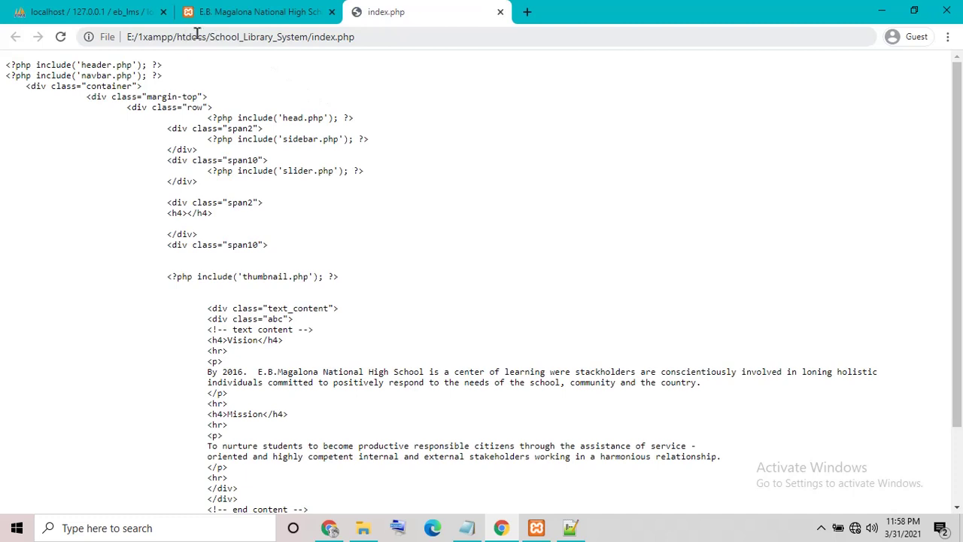
Step: Change the file:///E:/1xampp/htdocs prefix to localhost so index.php loads from the server
{"action": "left_click_drag", "start_coordinate": [207, 34], "coordinate": [4, 94]}
{"action": "key", "text": "BackSpace"}
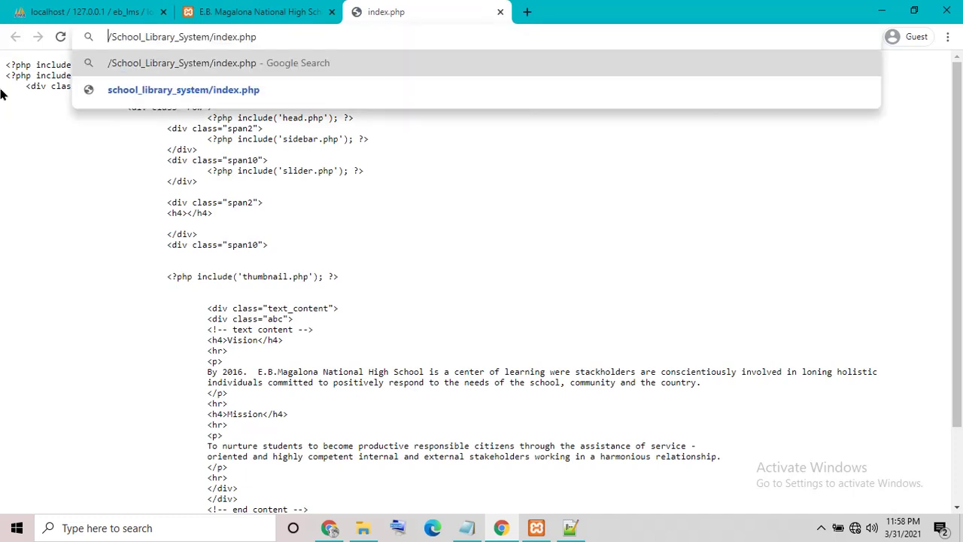
{"action": "type", "text": "local"}
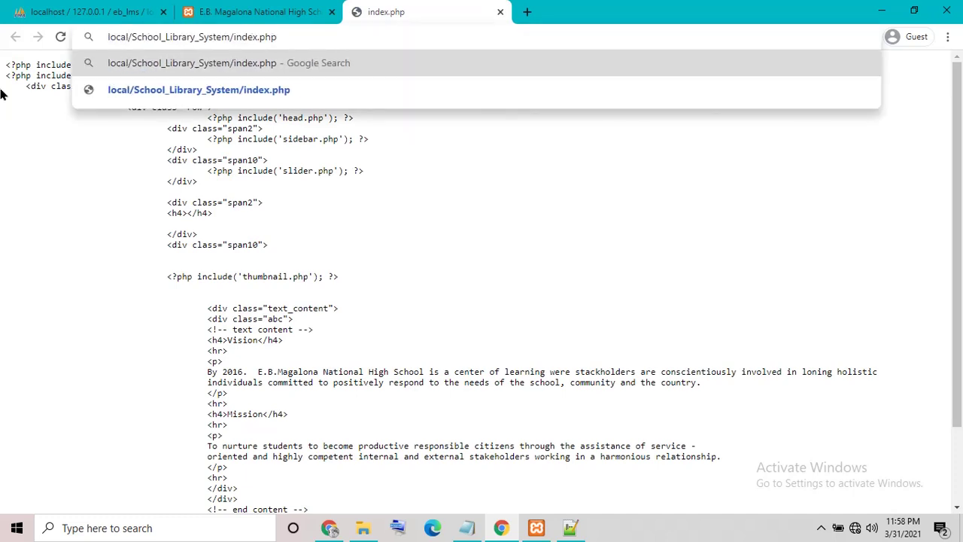
{"action": "type", "text": "host"}
{"action": "key", "text": "Return"}
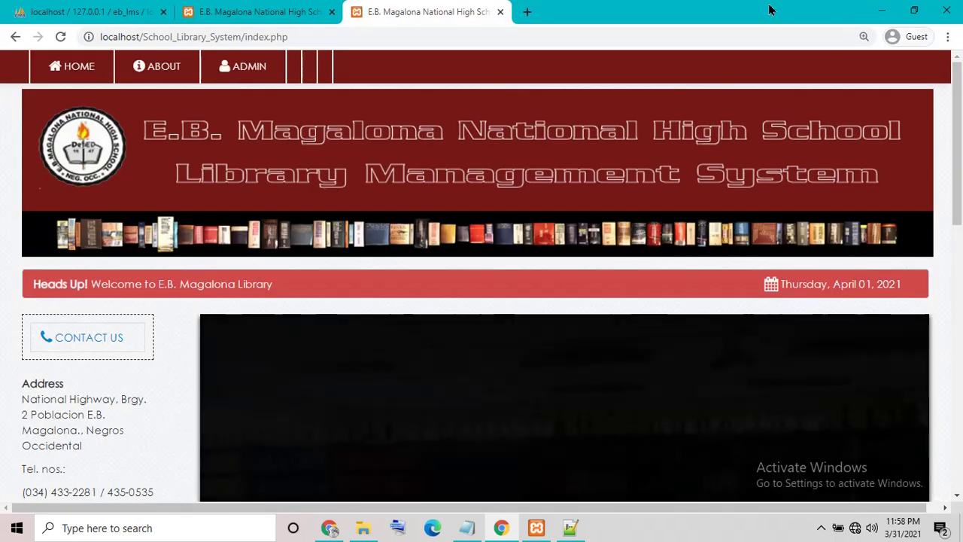
Step: Switch between the library tabs, briefly open the admin page, then browse the About page
{"action": "left_click", "coordinate": [234, 35]}
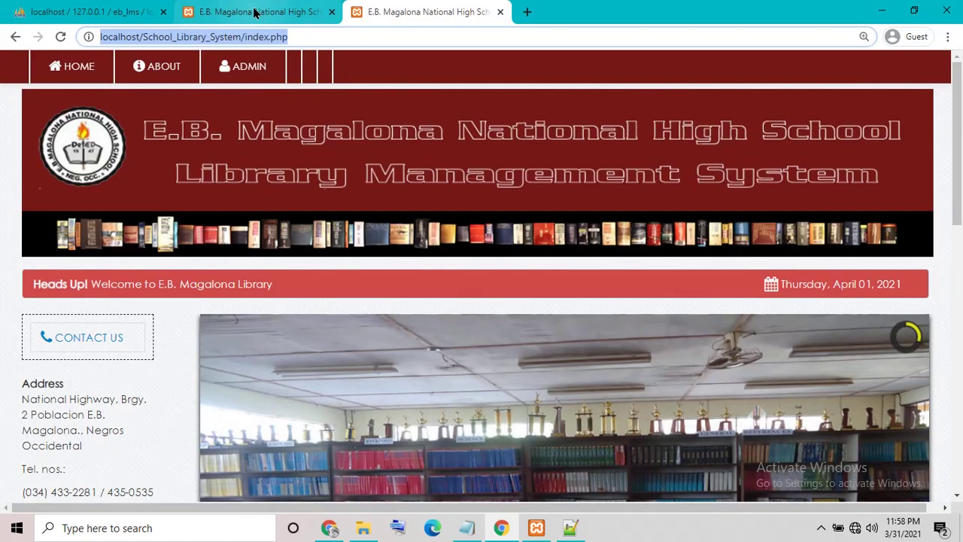
{"action": "left_click", "coordinate": [254, 11]}
{"action": "left_click", "coordinate": [382, 13]}
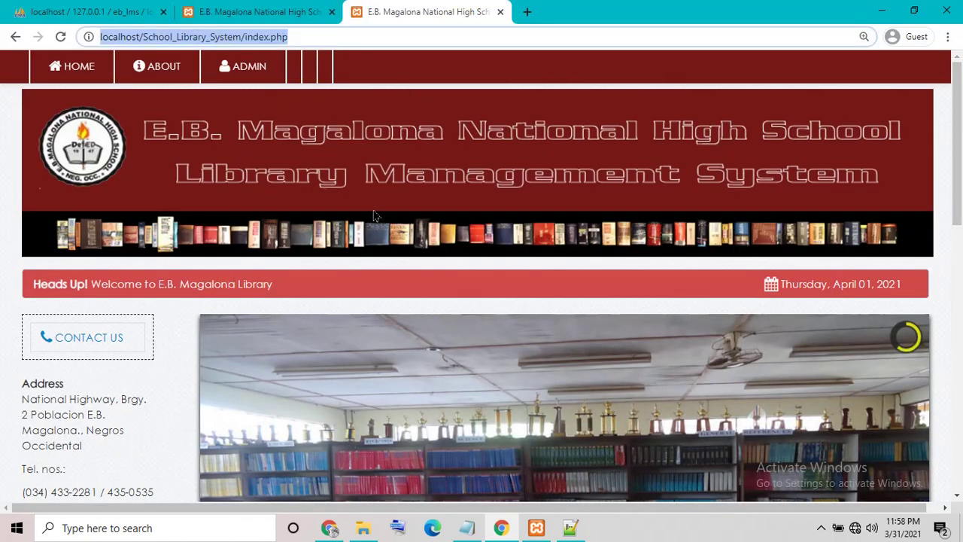
{"action": "left_click", "coordinate": [263, 81]}
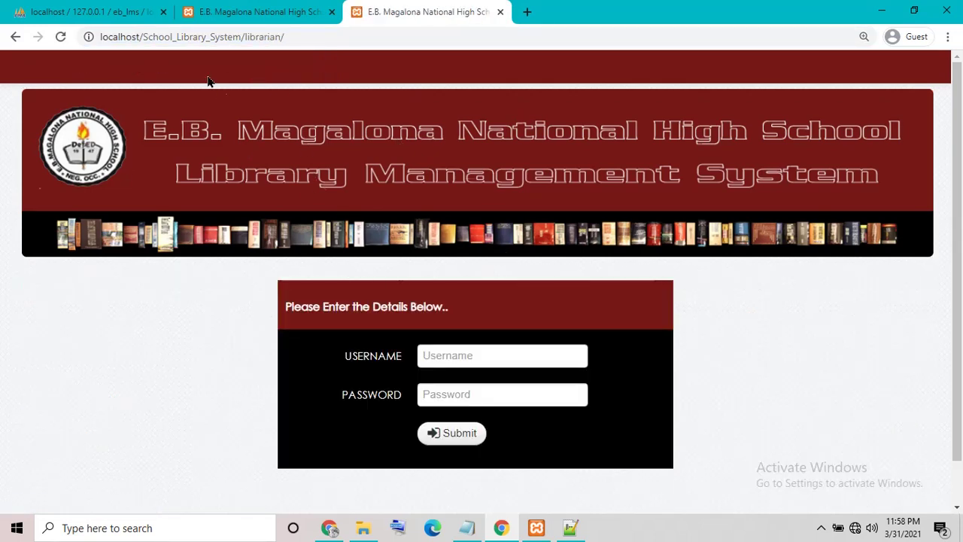
{"action": "left_click", "coordinate": [15, 36]}
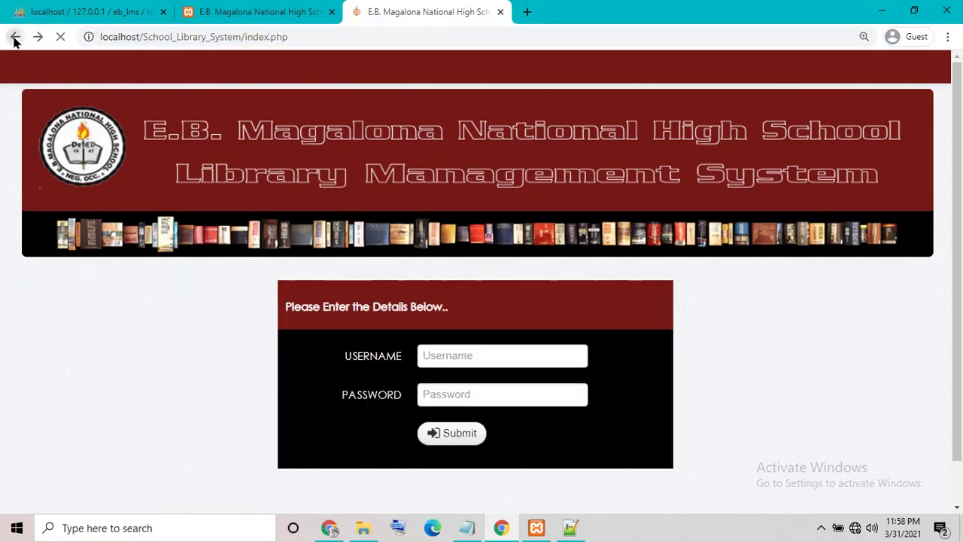
{"action": "left_click", "coordinate": [132, 69]}
{"action": "scroll", "coordinate": [391, 323], "scroll_direction": "down", "scroll_amount": 3}
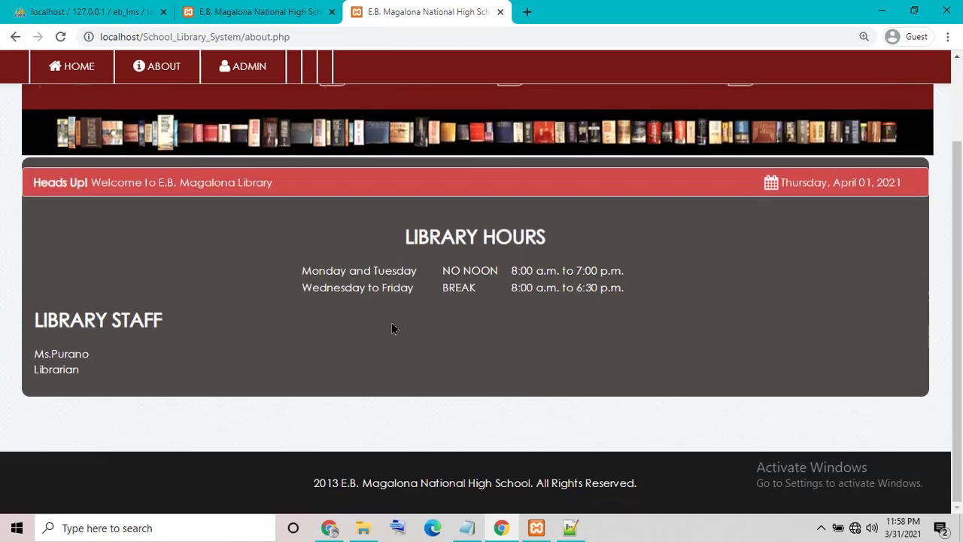
{"action": "scroll", "coordinate": [391, 323], "scroll_direction": "up", "scroll_amount": 3}
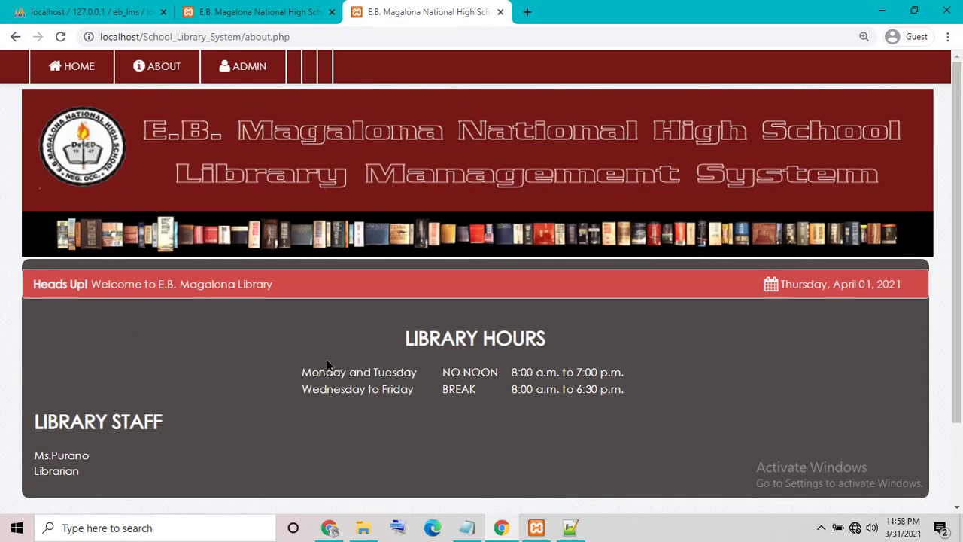
{"action": "scroll", "coordinate": [308, 369], "scroll_direction": "down", "scroll_amount": 3}
{"action": "scroll", "coordinate": [189, 108], "scroll_direction": "up", "scroll_amount": 3}
Step: Reopen the admin login, enter the administrator username, and select the Notepad note line
{"action": "left_click", "coordinate": [243, 66]}
{"action": "left_click", "coordinate": [446, 361]}
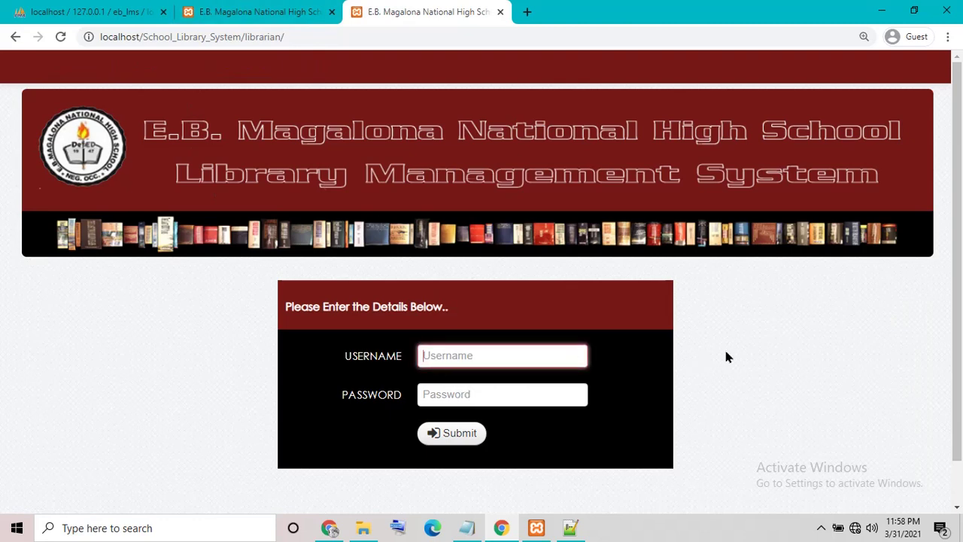
{"action": "type", "text": "admin"}
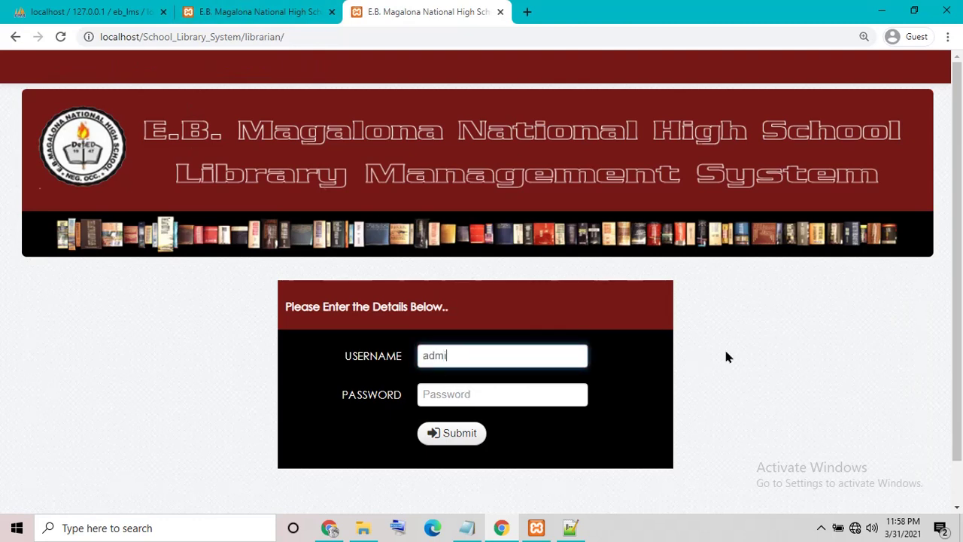
{"action": "key", "text": "Tab"}
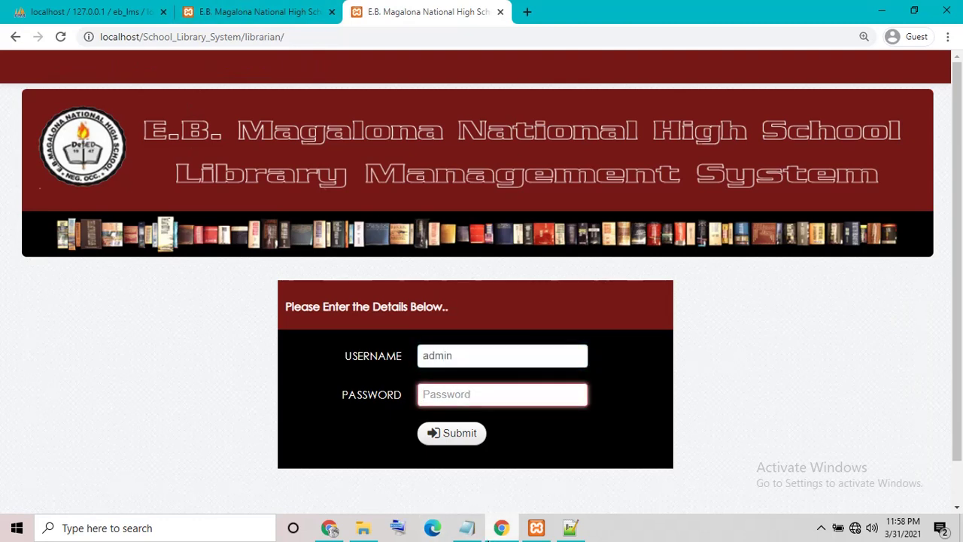
{"action": "left_click", "coordinate": [467, 528]}
{"action": "left_click_drag", "start_coordinate": [426, 366], "coordinate": [1, 367]}
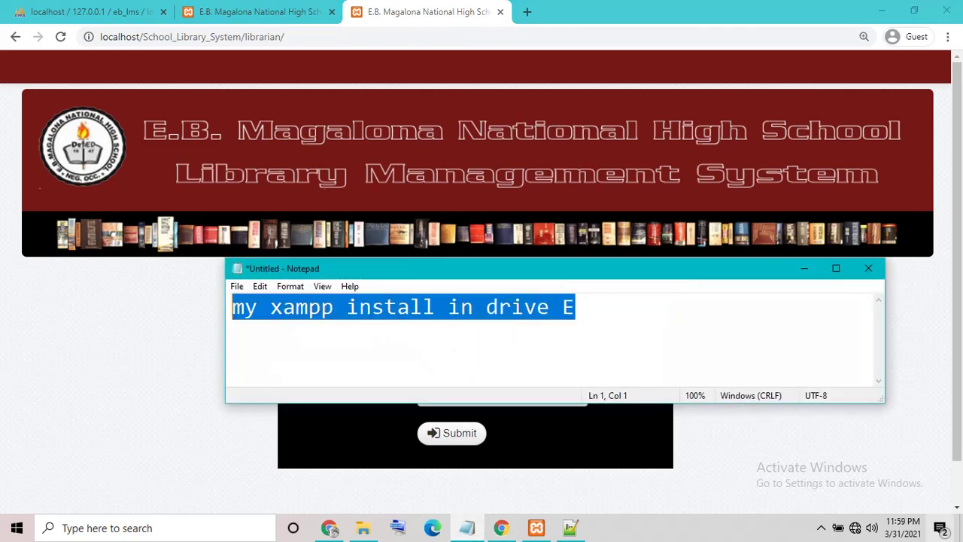
Step: Replace the note line with the admin login details, then return to the login page's Password field
{"action": "key", "text": "BackSpace"}
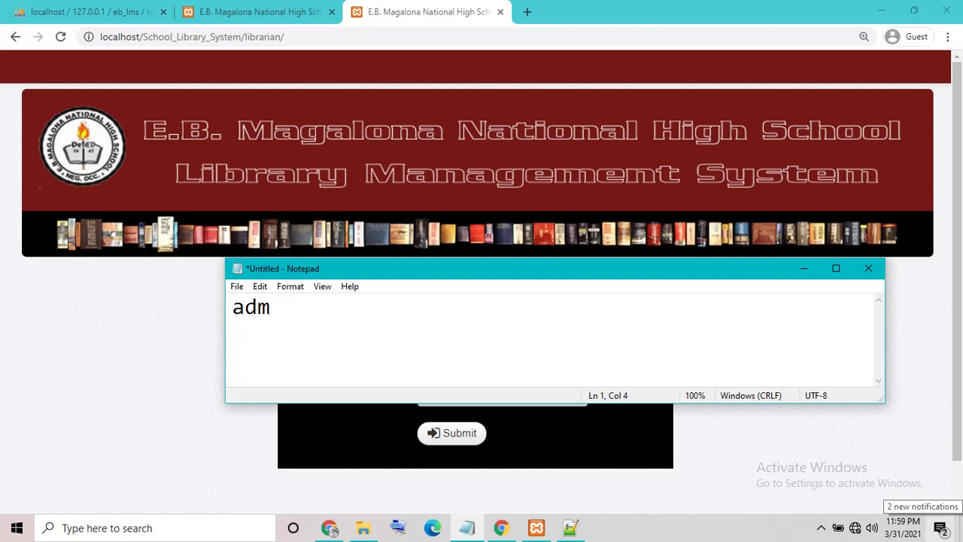
{"action": "type", "text": "admin"}
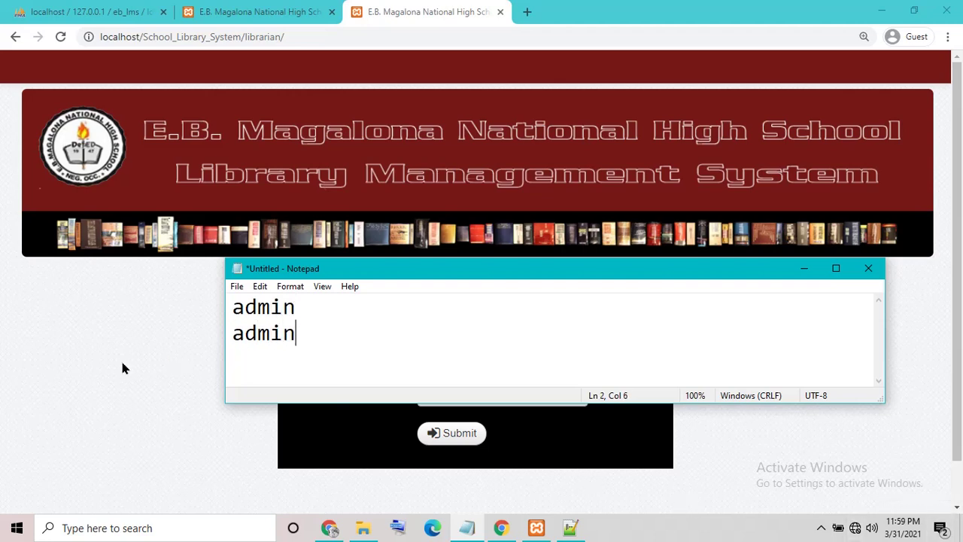
{"action": "left_click", "coordinate": [122, 360]}
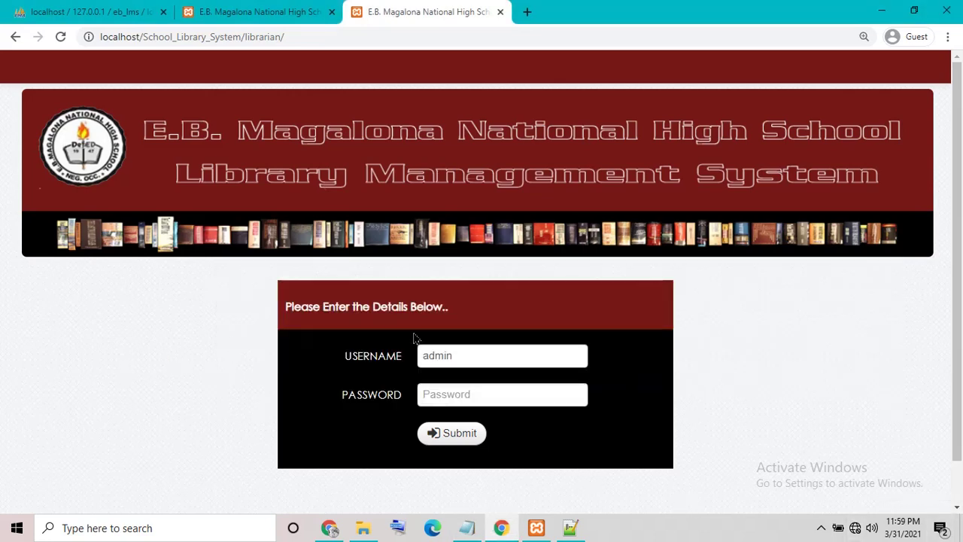
{"action": "left_click", "coordinate": [505, 395]}
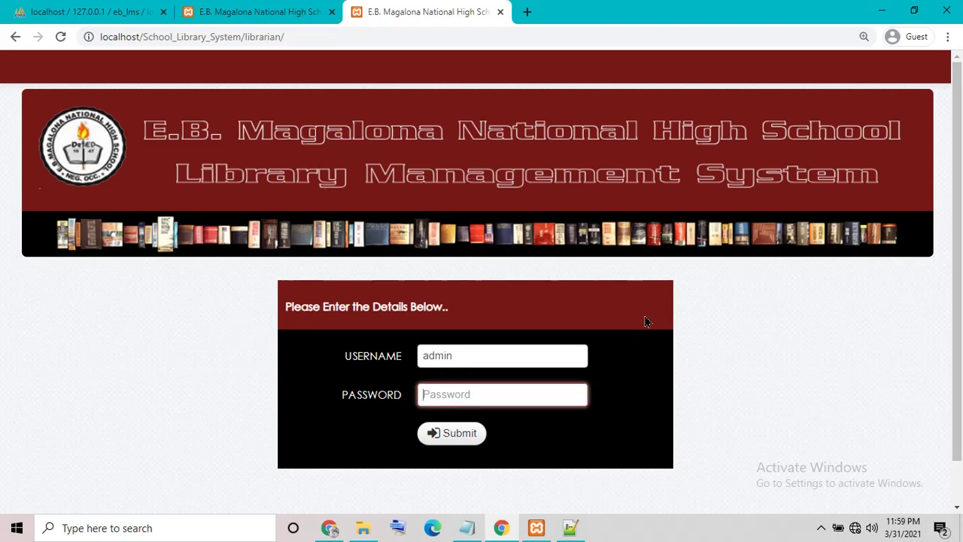